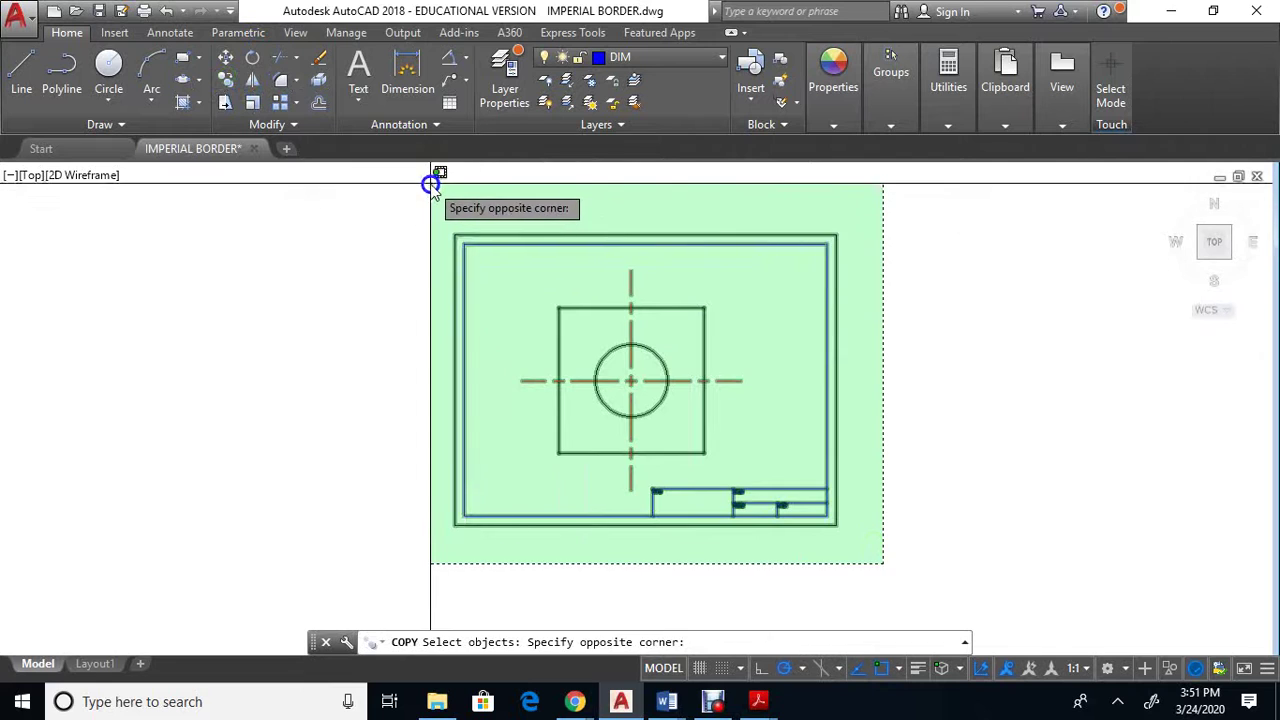
Copy the border with the square and circle twice, placing one copy beside the original and another below that copy.
{"action": "left_click", "coordinate": [431, 186]}
{"action": "key", "text": "Return"}
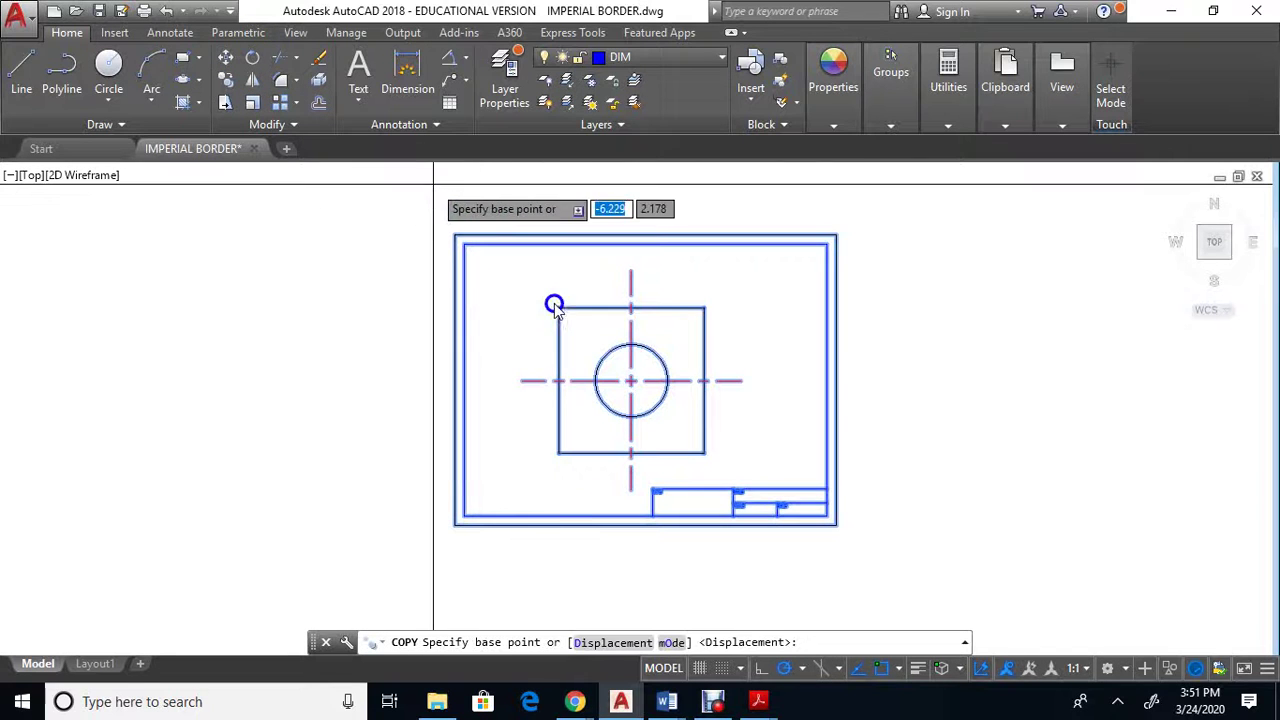
{"action": "left_click", "coordinate": [570, 309]}
{"action": "scroll", "coordinate": [572, 309], "scroll_direction": "down", "scroll_amount": 4}
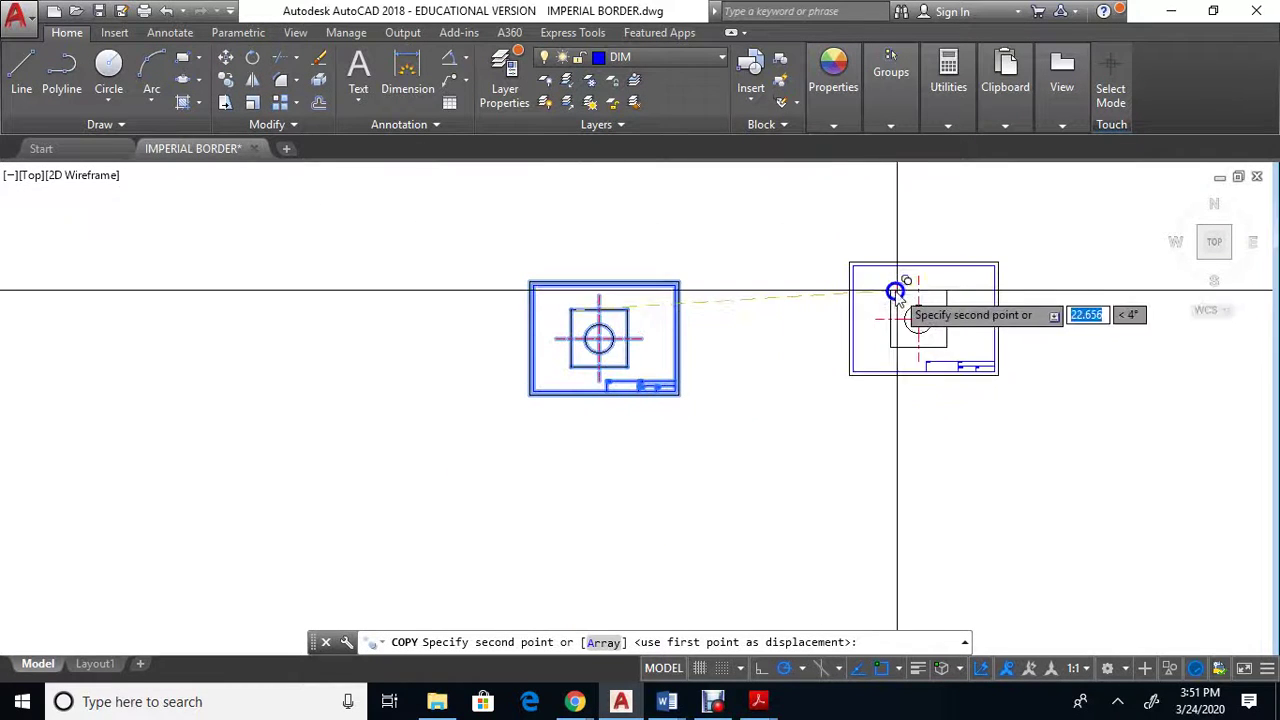
{"action": "left_click", "coordinate": [882, 316]}
{"action": "middle_click_drag", "start_coordinate": [806, 290], "coordinate": [508, 280]}
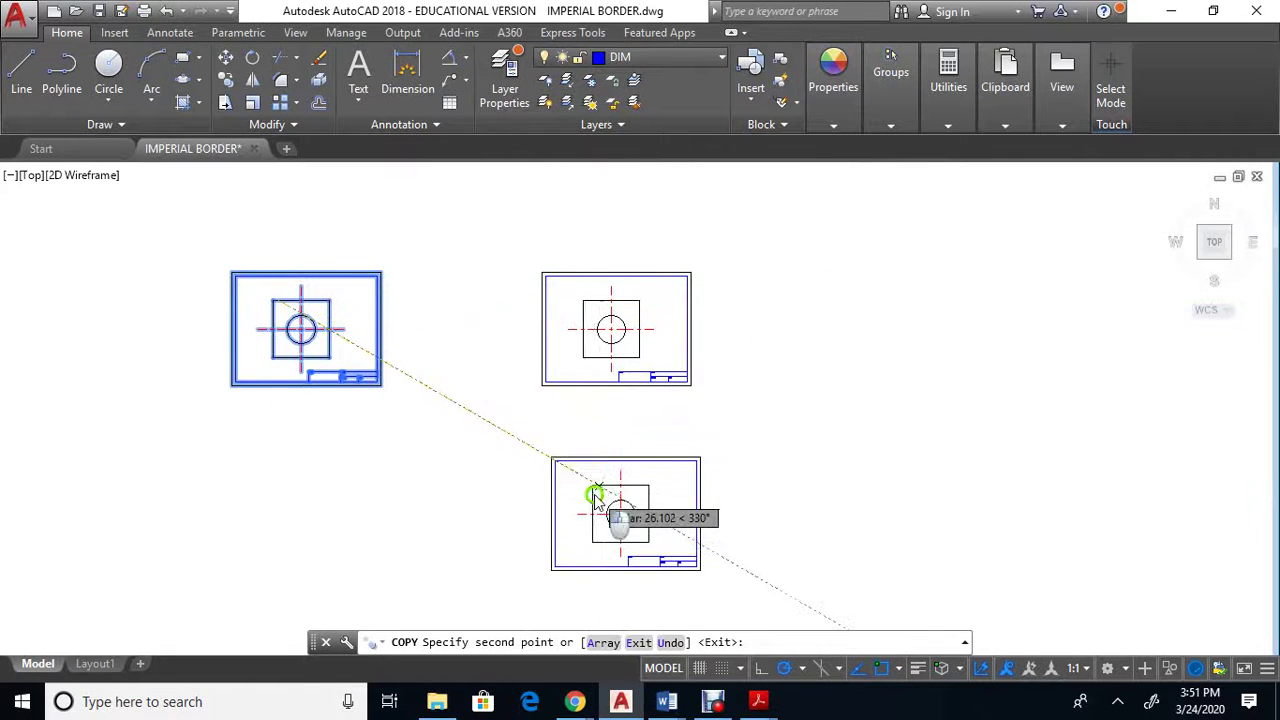
{"action": "left_click", "coordinate": [596, 487]}
{"action": "key", "text": "Return"}
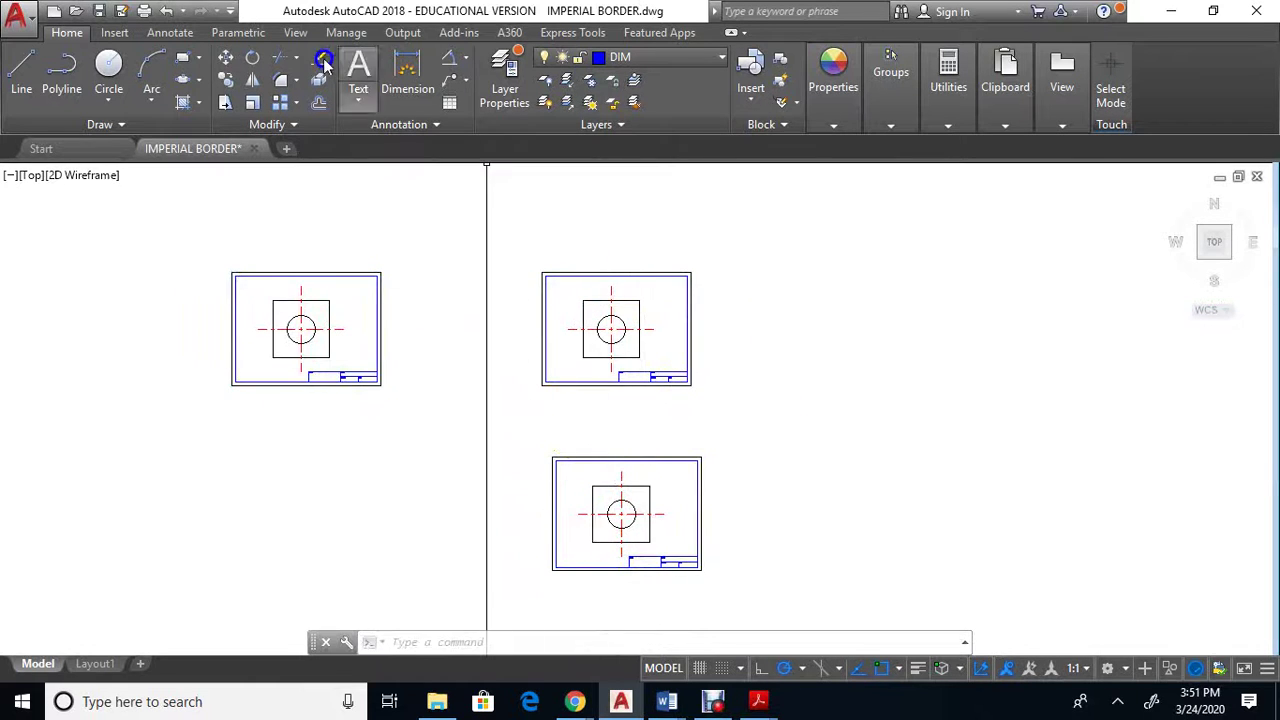
Scale the upper copy of the bordered drawing by a factor of 2 about its lower-left outer border corner.
{"action": "left_click", "coordinate": [238, 100]}
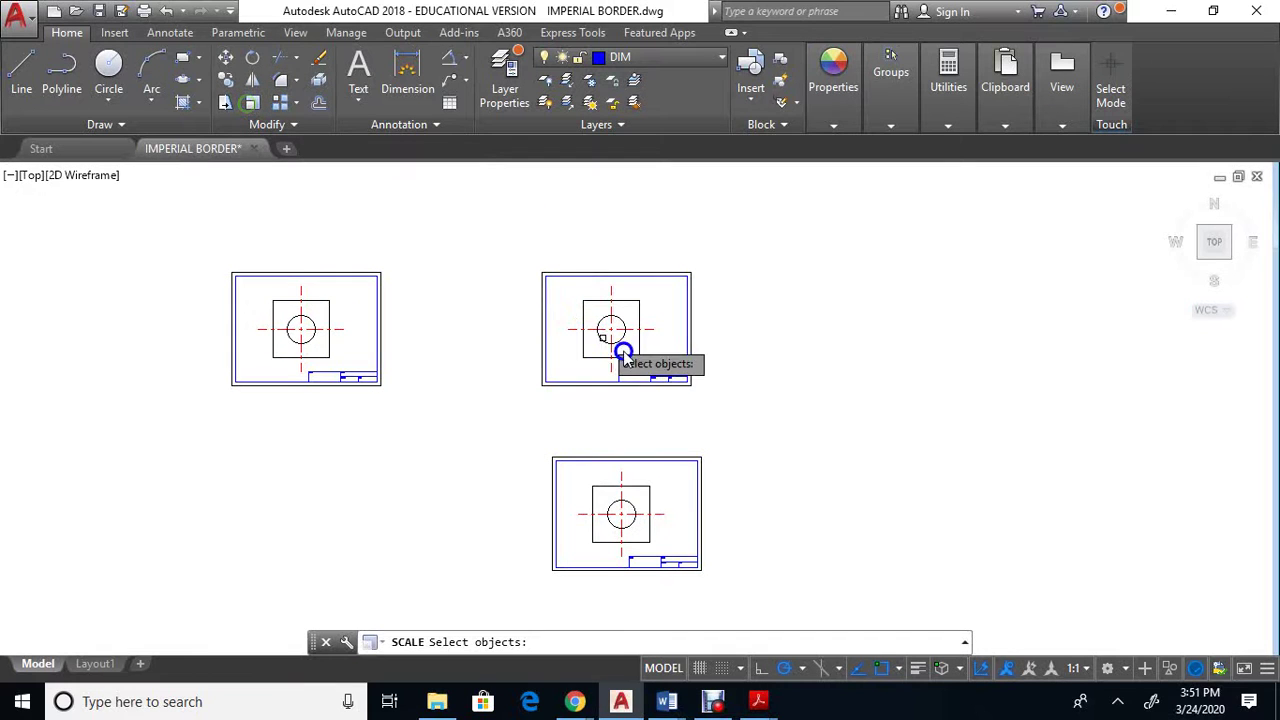
{"action": "left_click", "coordinate": [701, 405]}
{"action": "left_click", "coordinate": [503, 250]}
{"action": "key", "text": "Return"}
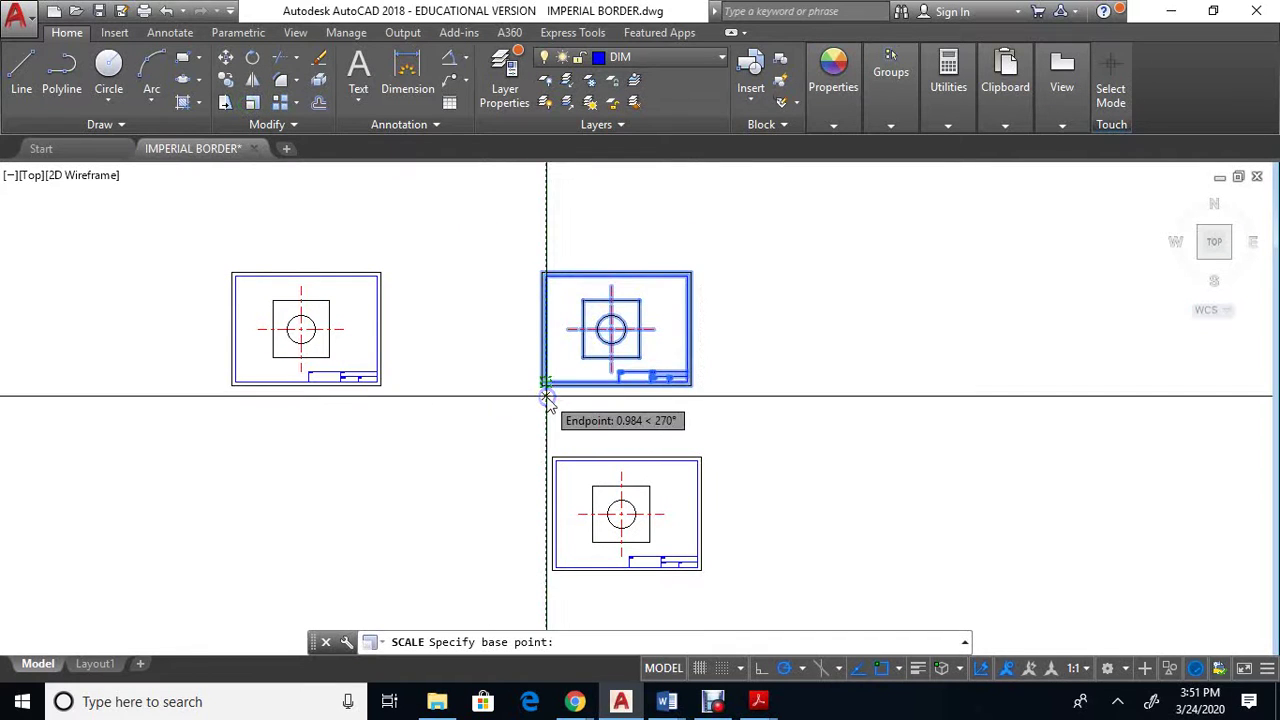
{"action": "left_click", "coordinate": [543, 390]}
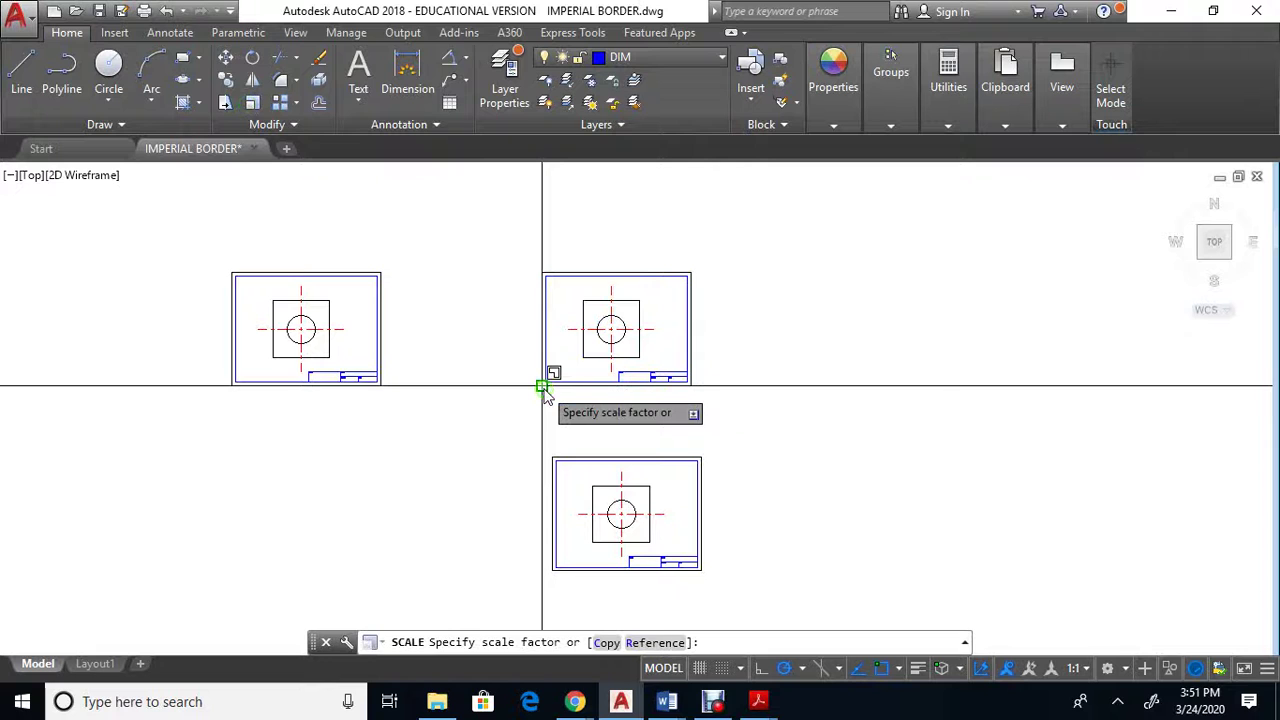
{"action": "type", "text": "2"}
{"action": "key", "text": "Return"}
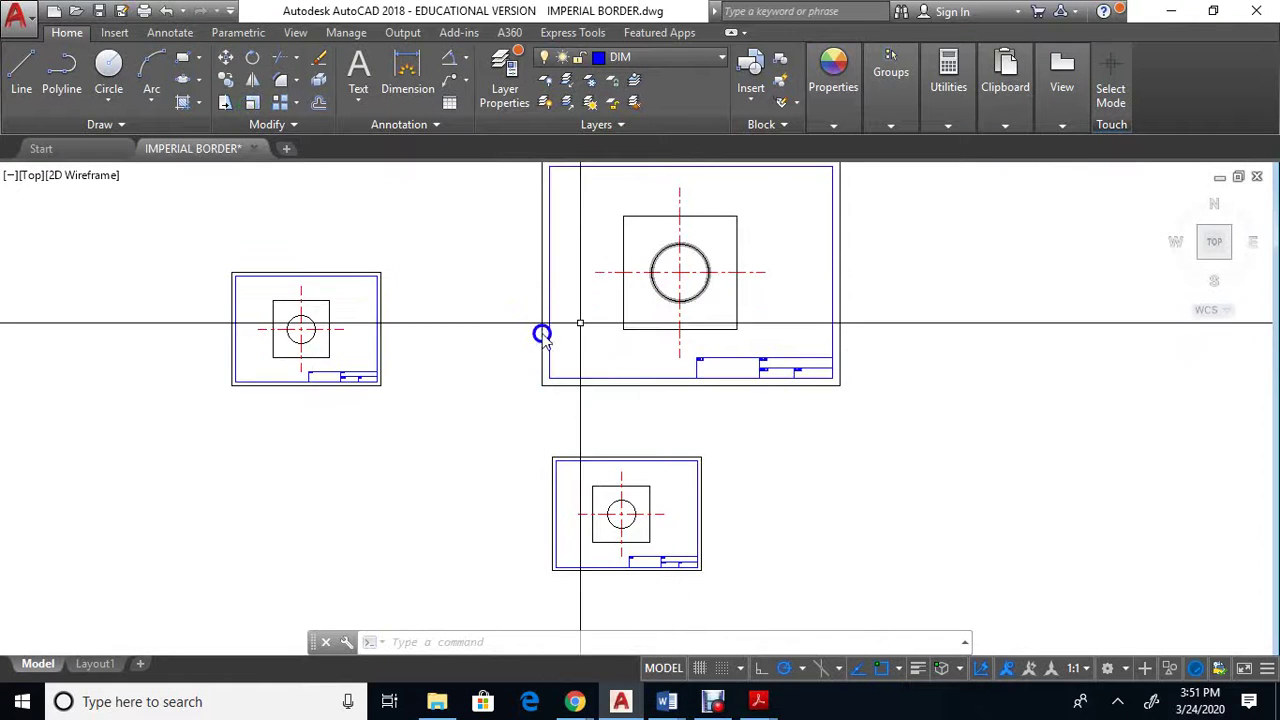
Set the SCALE attribute in the original sheet's title block to 1:1.
{"action": "scroll", "coordinate": [541, 334], "scroll_direction": "up", "scroll_amount": 5}
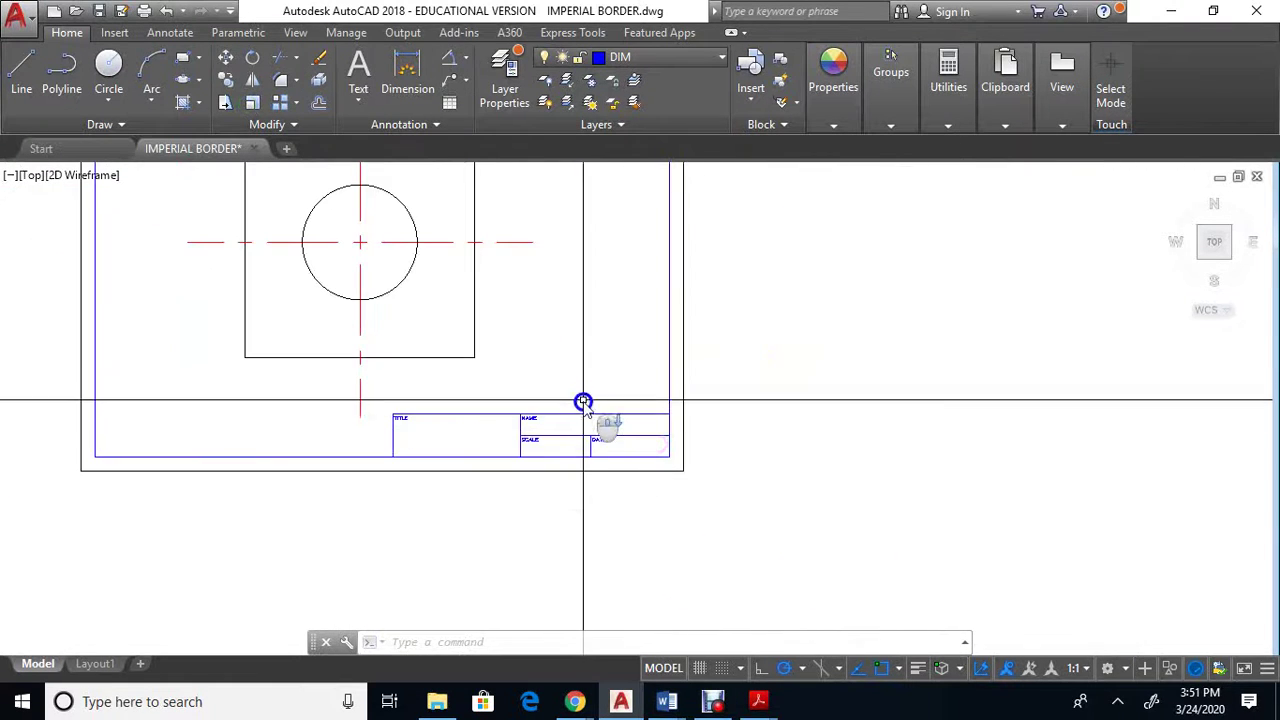
{"action": "key", "text": "Escape"}
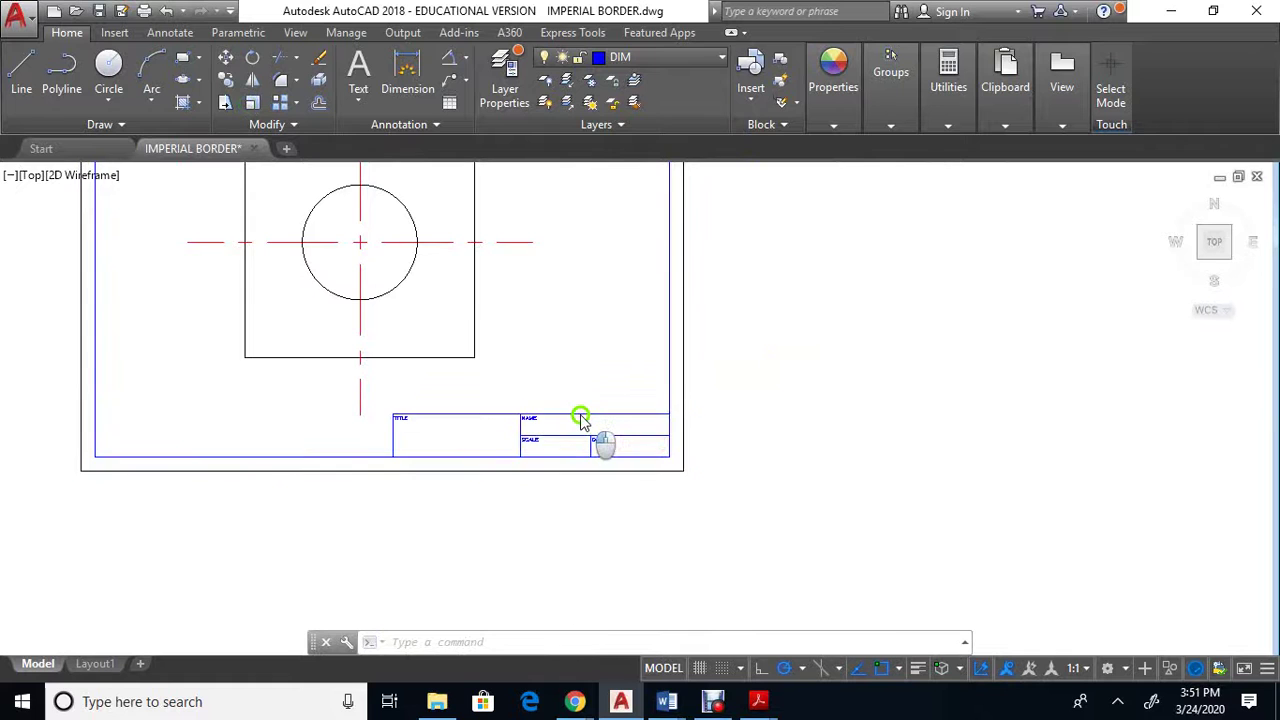
{"action": "double_click", "coordinate": [583, 420]}
{"action": "left_click", "coordinate": [637, 416]}
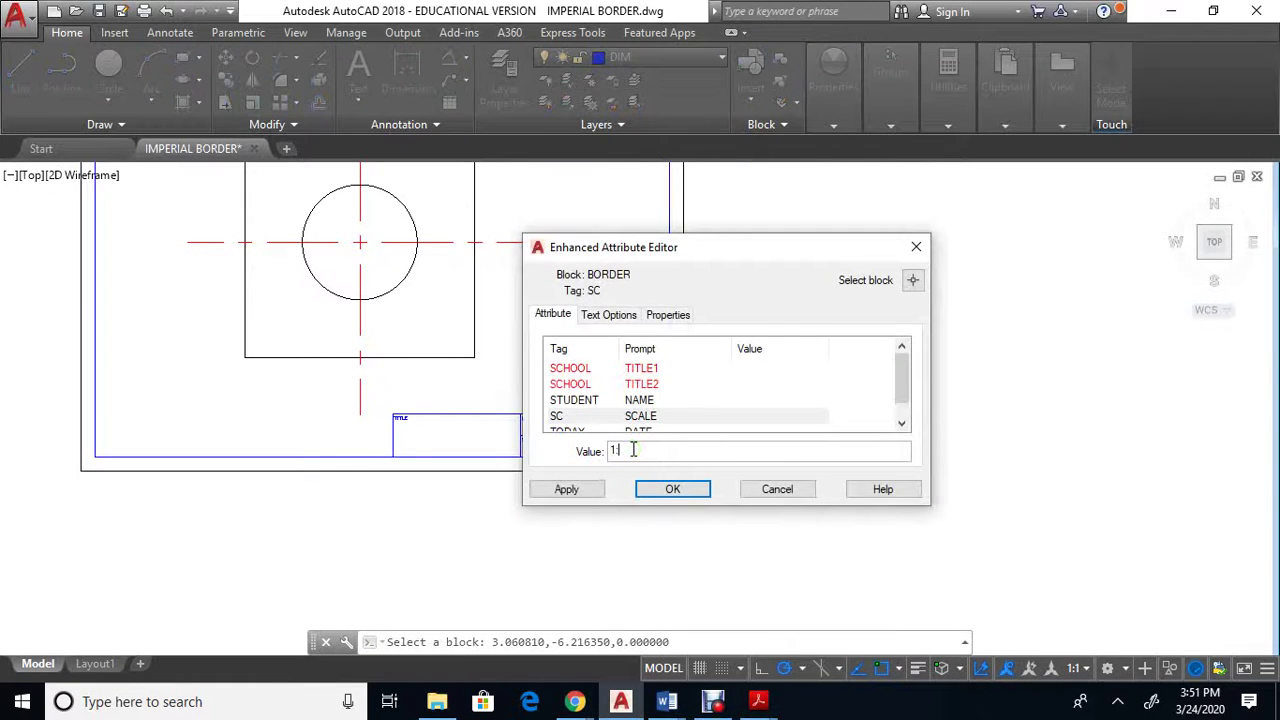
{"action": "left_click", "coordinate": [672, 489]}
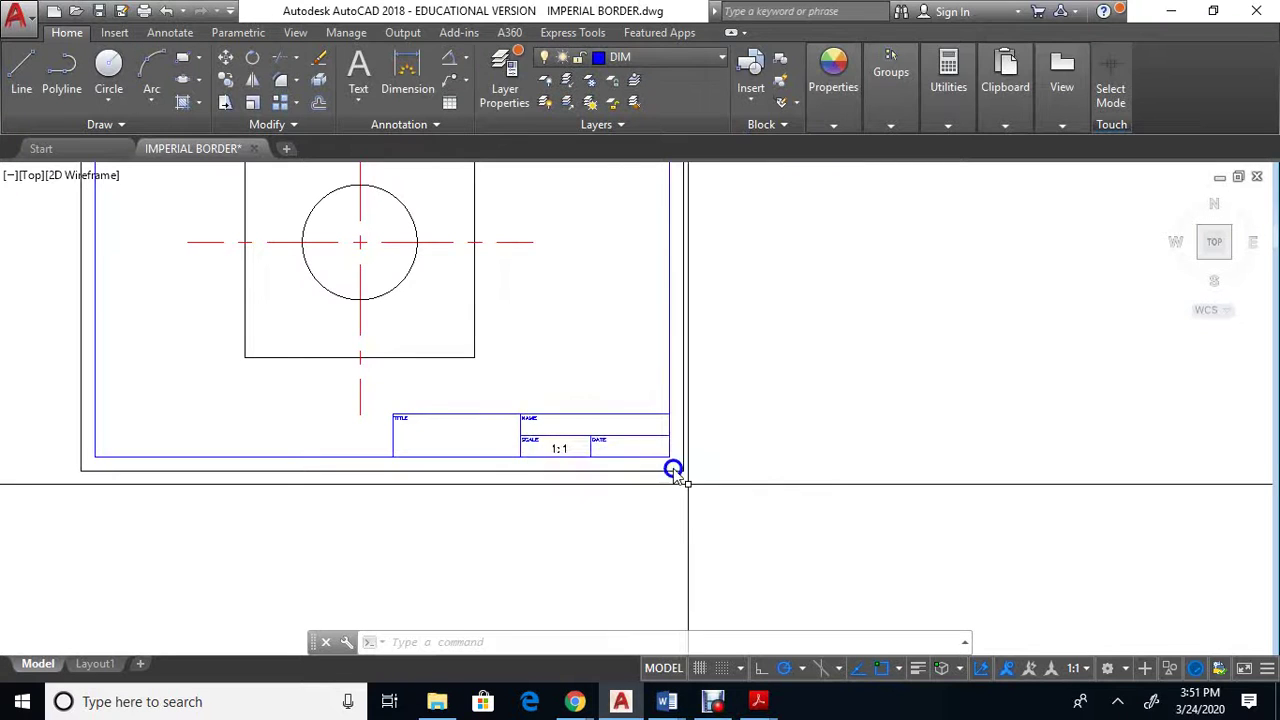
Set the SCALE attribute in the title block of the doubled sheet to 1:2.
{"action": "scroll", "coordinate": [1020, 383], "scroll_direction": "down", "scroll_amount": 3}
{"action": "scroll", "coordinate": [1131, 364], "scroll_direction": "up", "scroll_amount": 3}
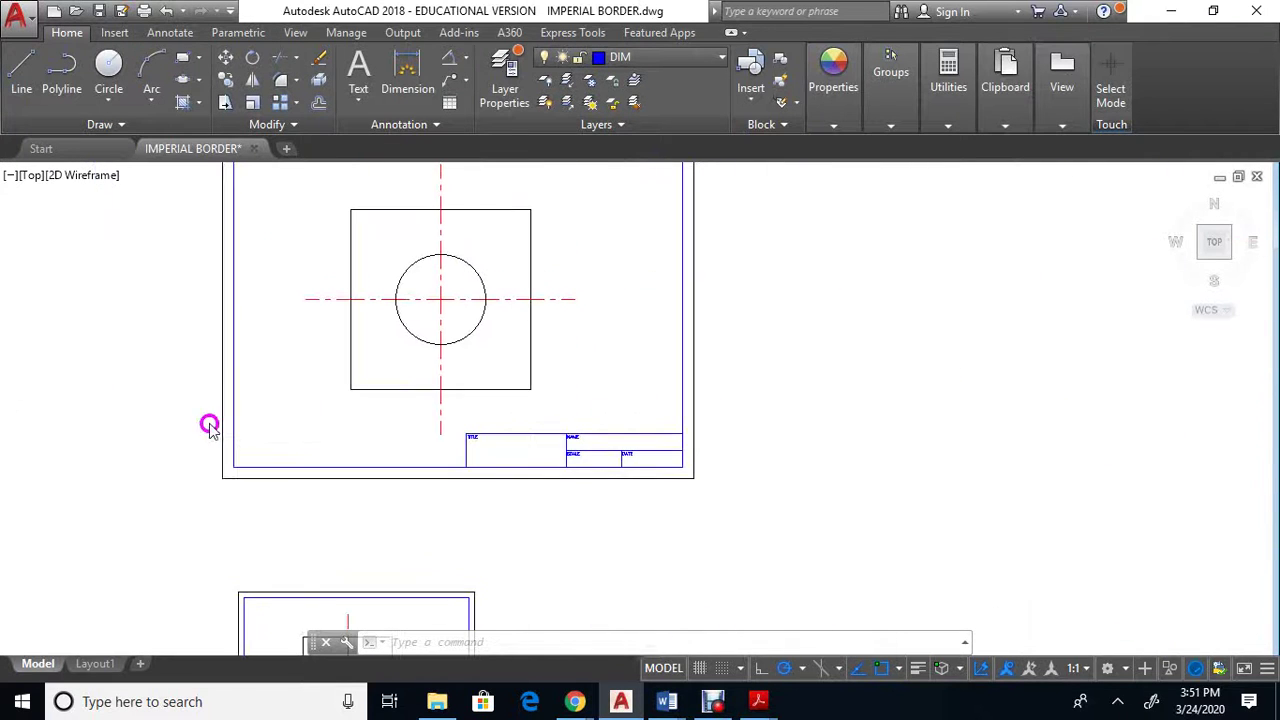
{"action": "left_click", "coordinate": [585, 452]}
{"action": "double_click", "coordinate": [585, 452]}
{"action": "left_click", "coordinate": [626, 452]}
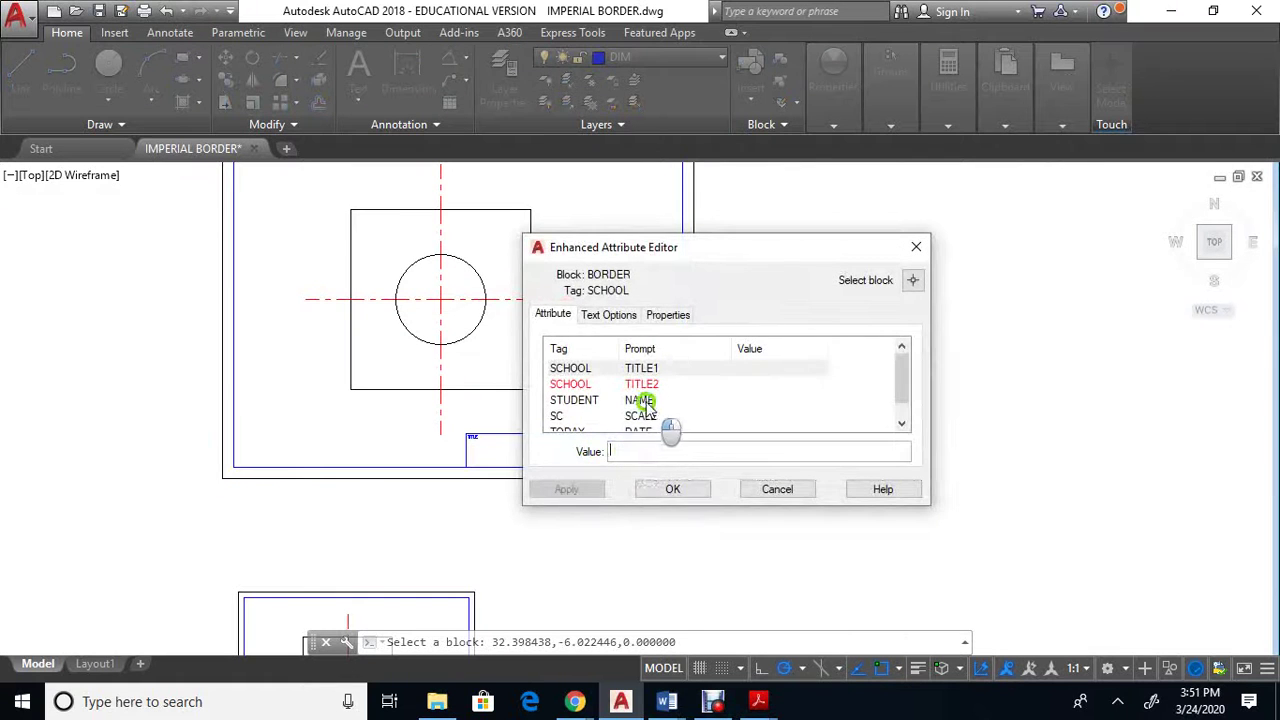
{"action": "left_click", "coordinate": [645, 416]}
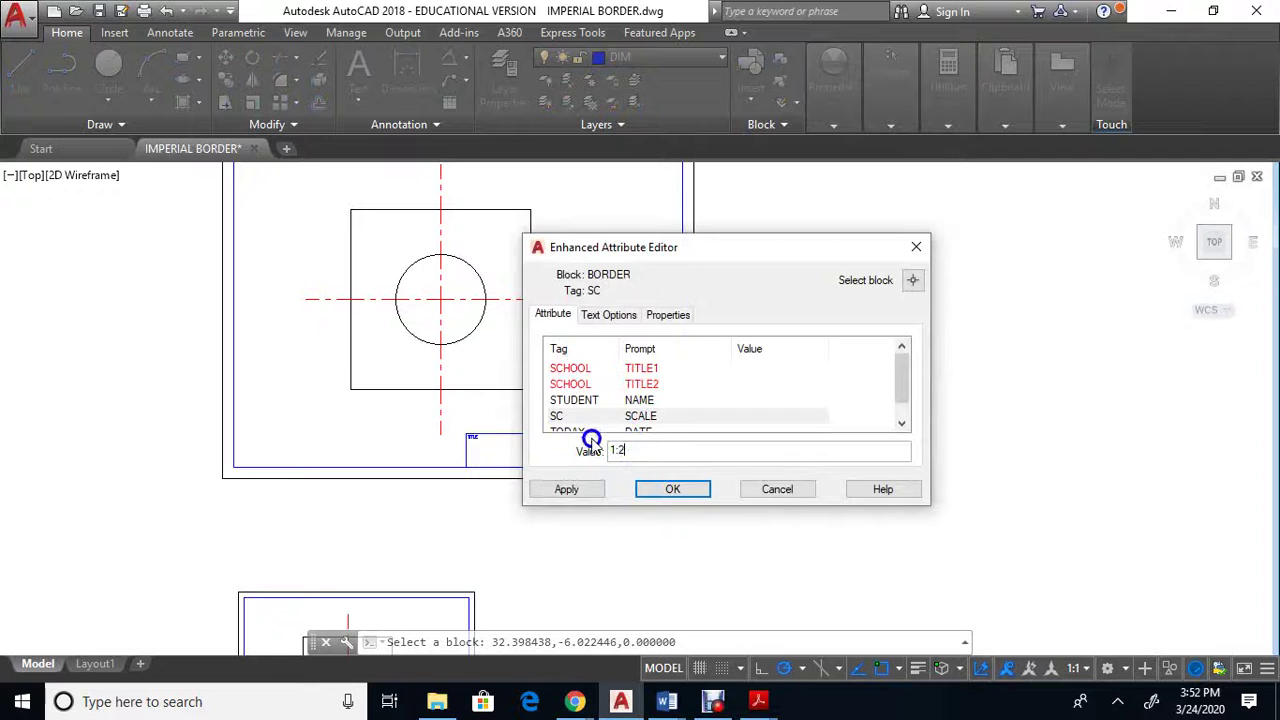
{"action": "left_click", "coordinate": [690, 490]}
Scale the lower copy of the bordered drawing by a factor of 4 about its upper-left outer border corner.
{"action": "scroll", "coordinate": [640, 514], "scroll_direction": "down", "scroll_amount": 5}
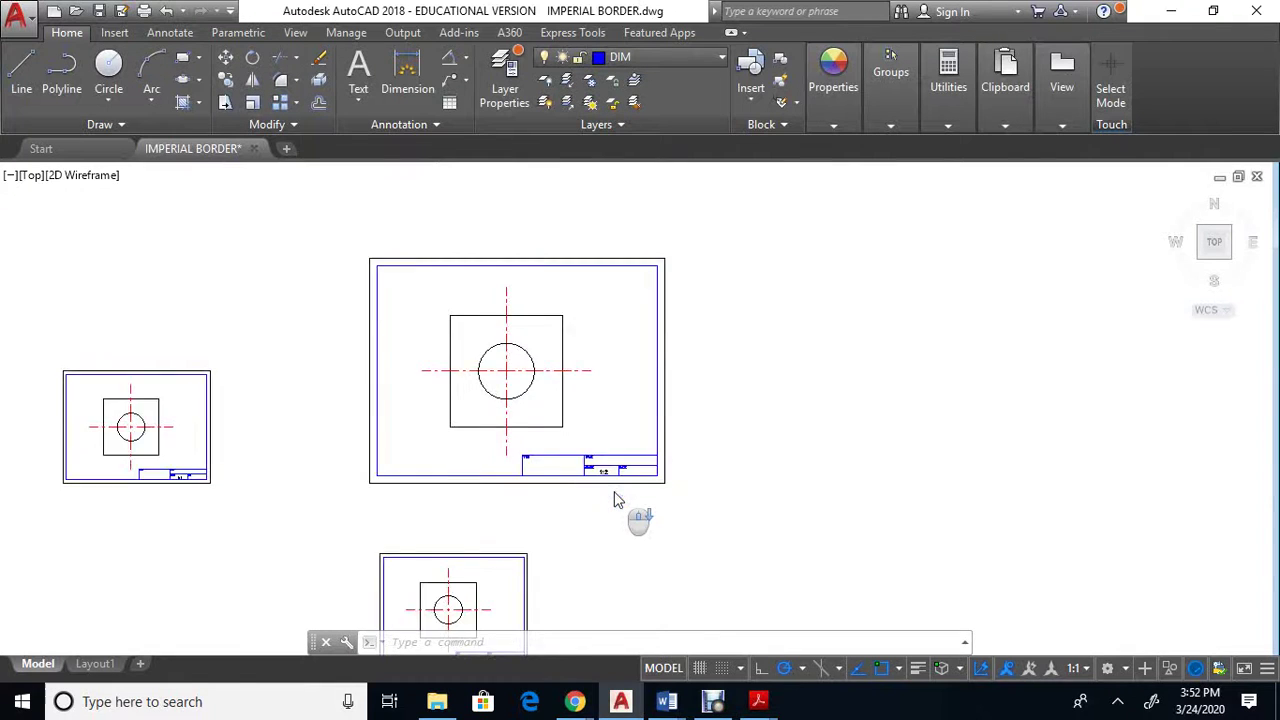
{"action": "left_click", "coordinate": [251, 104]}
{"action": "left_click", "coordinate": [670, 485]}
{"action": "left_click", "coordinate": [535, 386]}
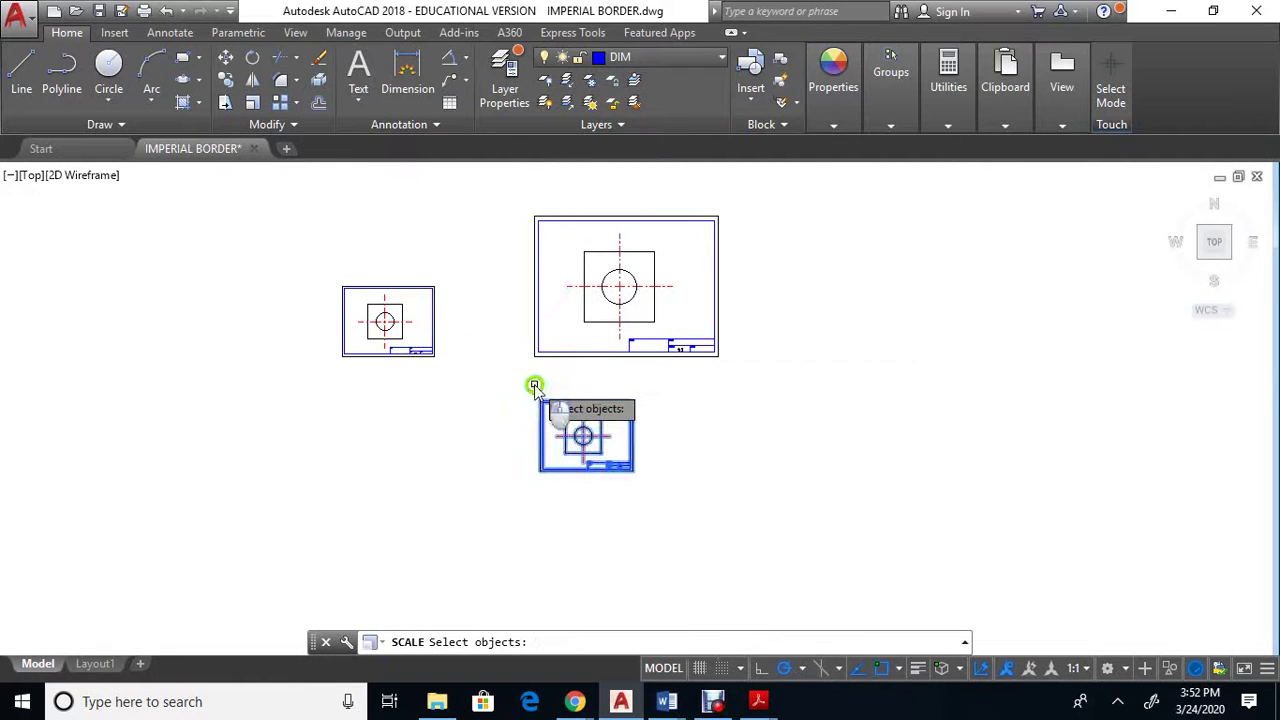
{"action": "right_click", "coordinate": [533, 389]}
{"action": "left_click", "coordinate": [536, 396]}
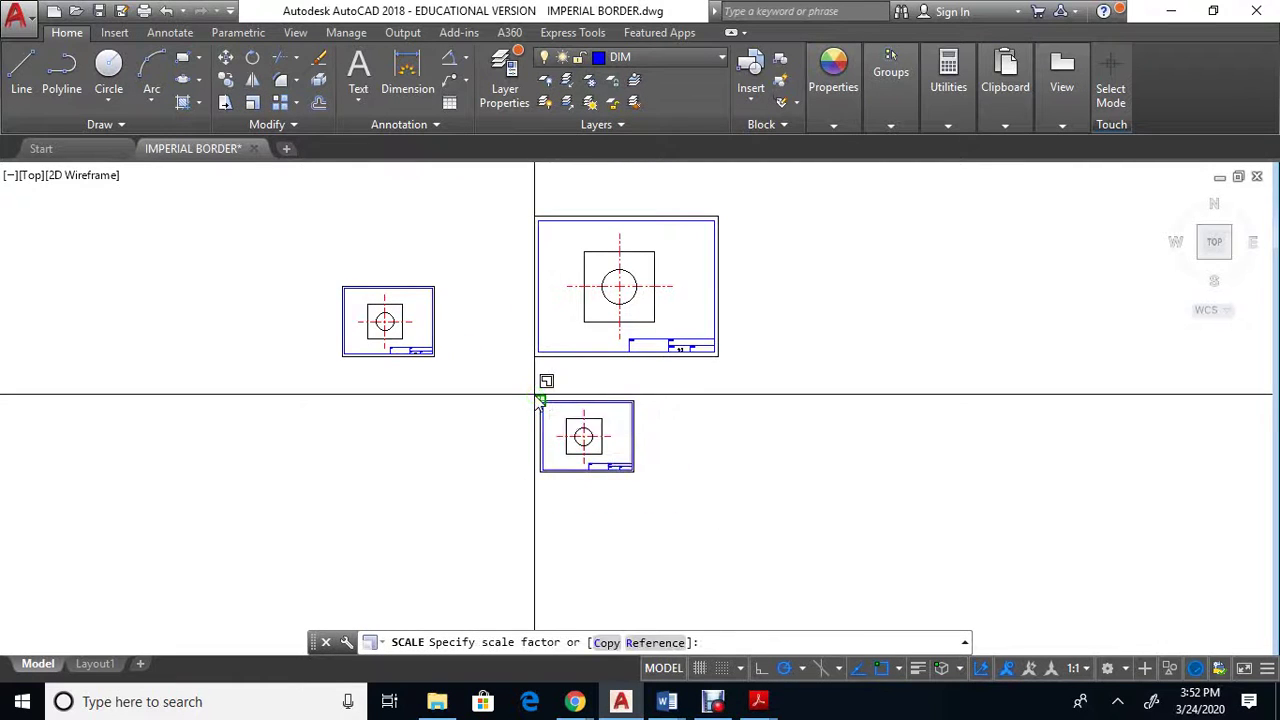
{"action": "key", "text": "Return"}
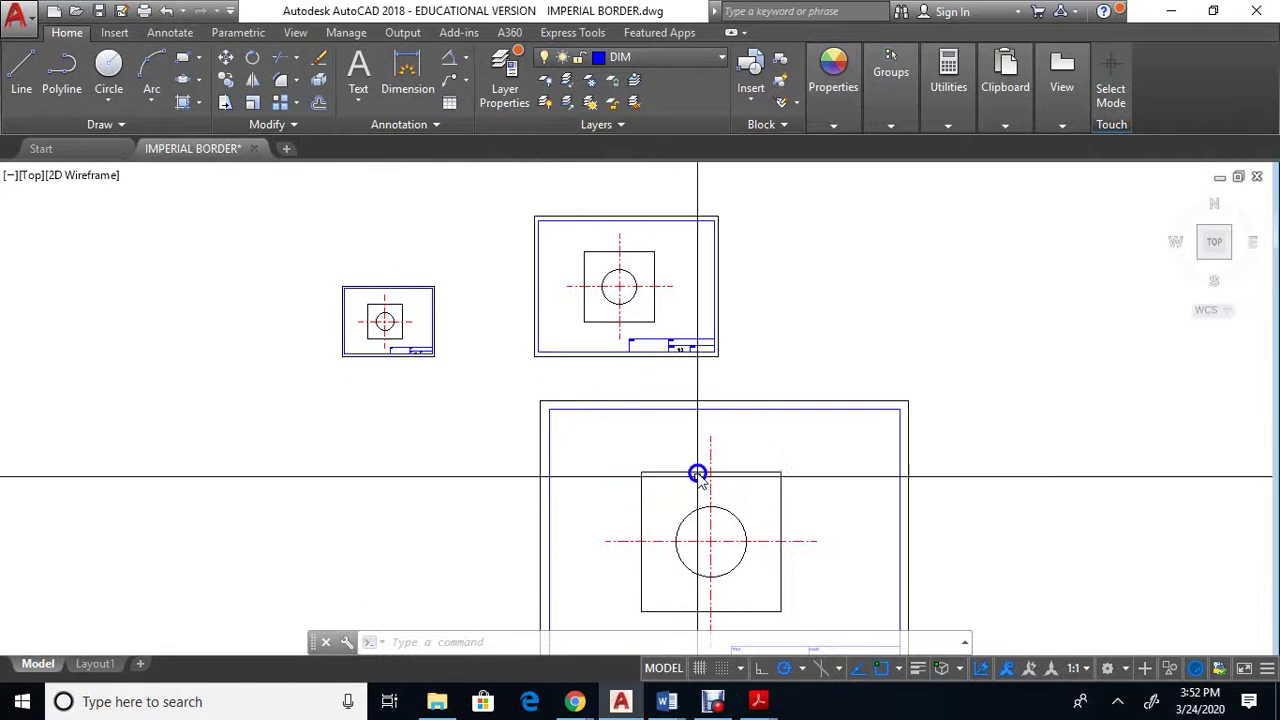
Add a linear dimension for the square's width above it on the 1:1 sheet.
{"action": "scroll", "coordinate": [397, 305], "scroll_direction": "up", "scroll_amount": 2}
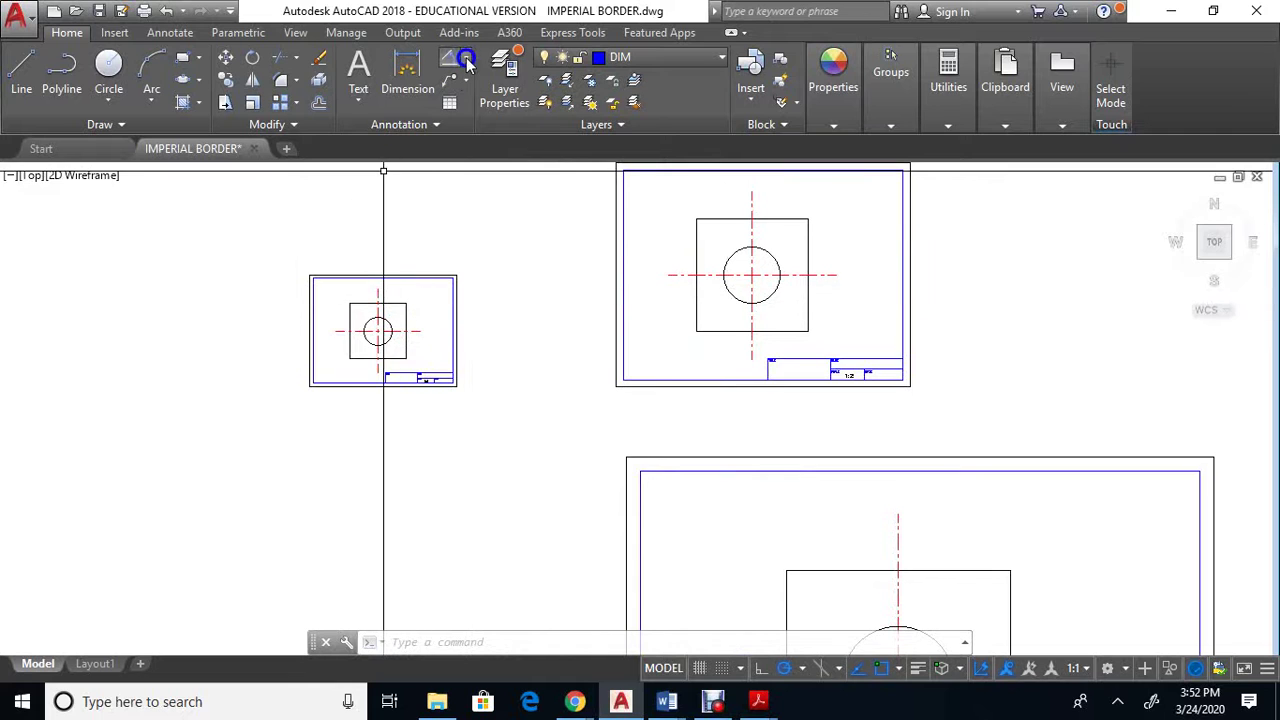
{"action": "left_click", "coordinate": [467, 63]}
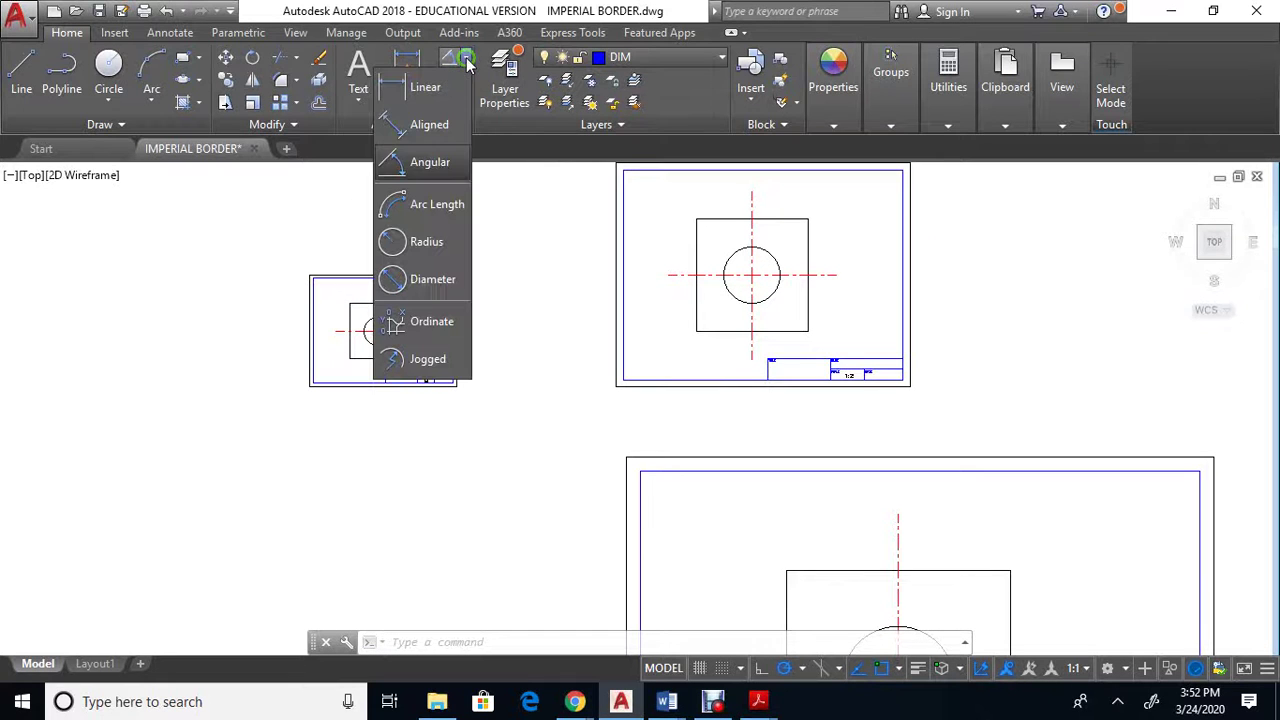
{"action": "left_click", "coordinate": [425, 88]}
{"action": "scroll", "coordinate": [410, 310], "scroll_direction": "up", "scroll_amount": 4}
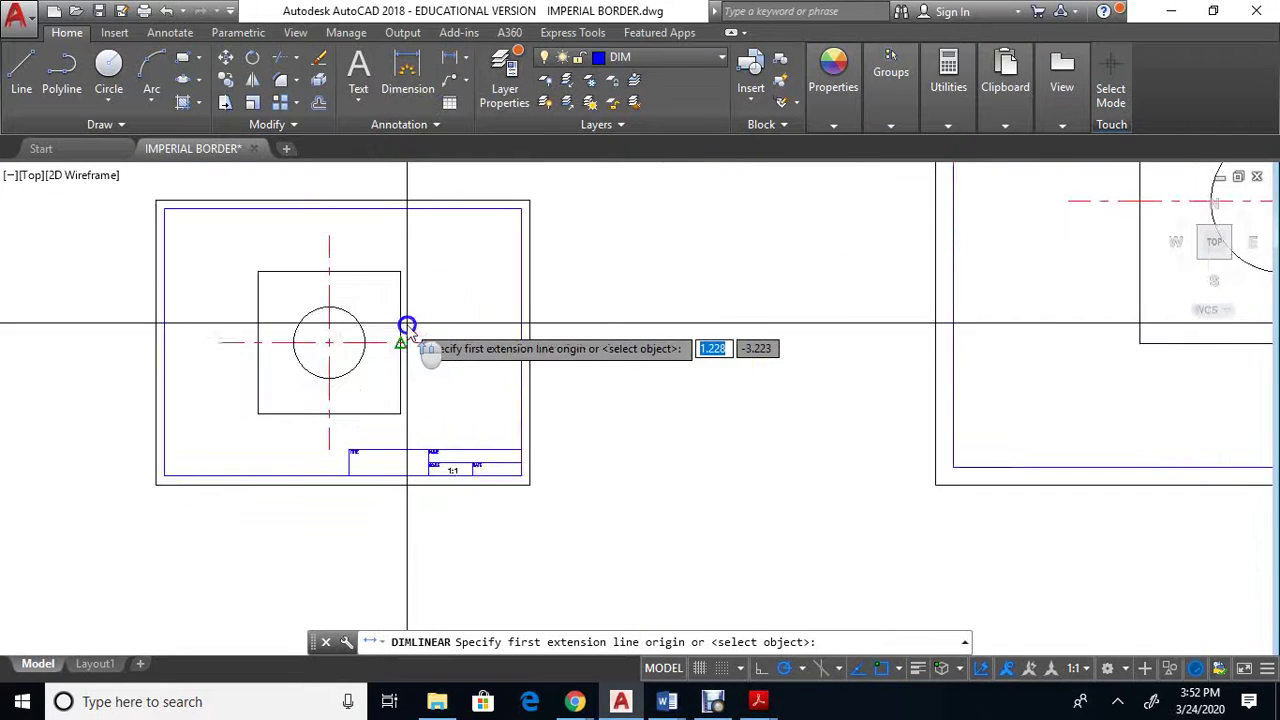
{"action": "left_click", "coordinate": [258, 271]}
{"action": "left_click", "coordinate": [400, 271]}
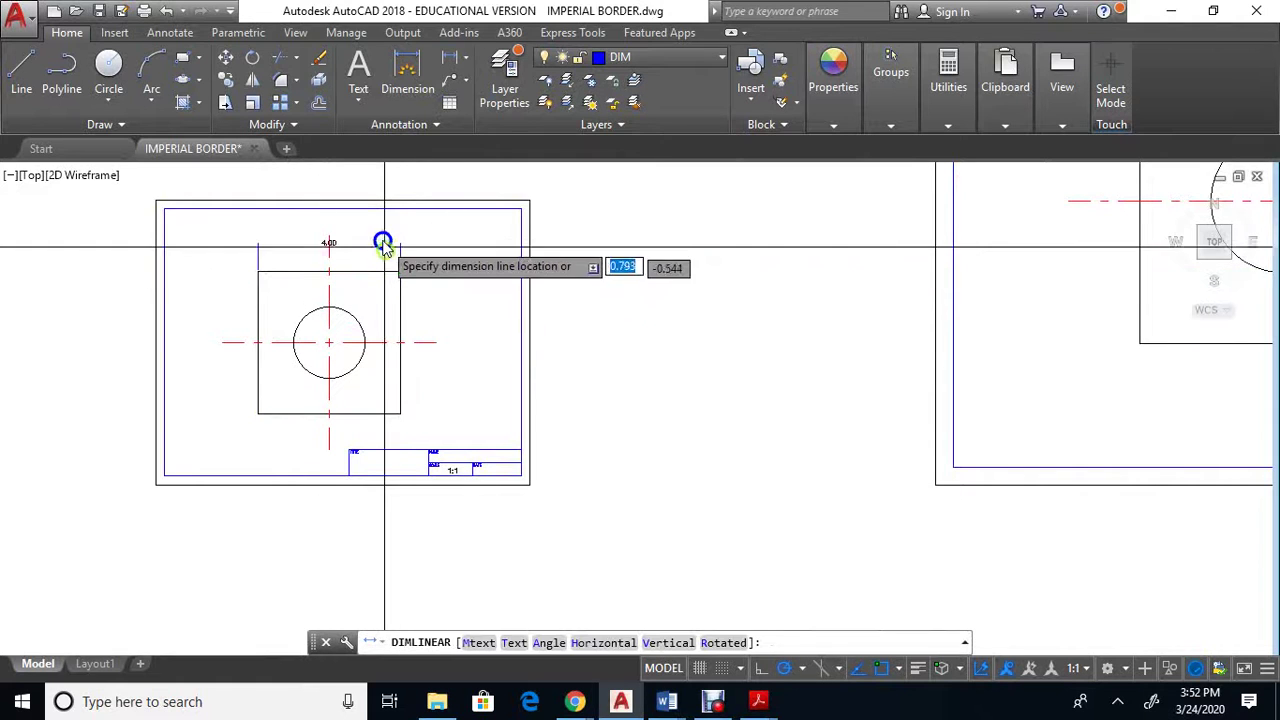
{"action": "left_click", "coordinate": [383, 222]}
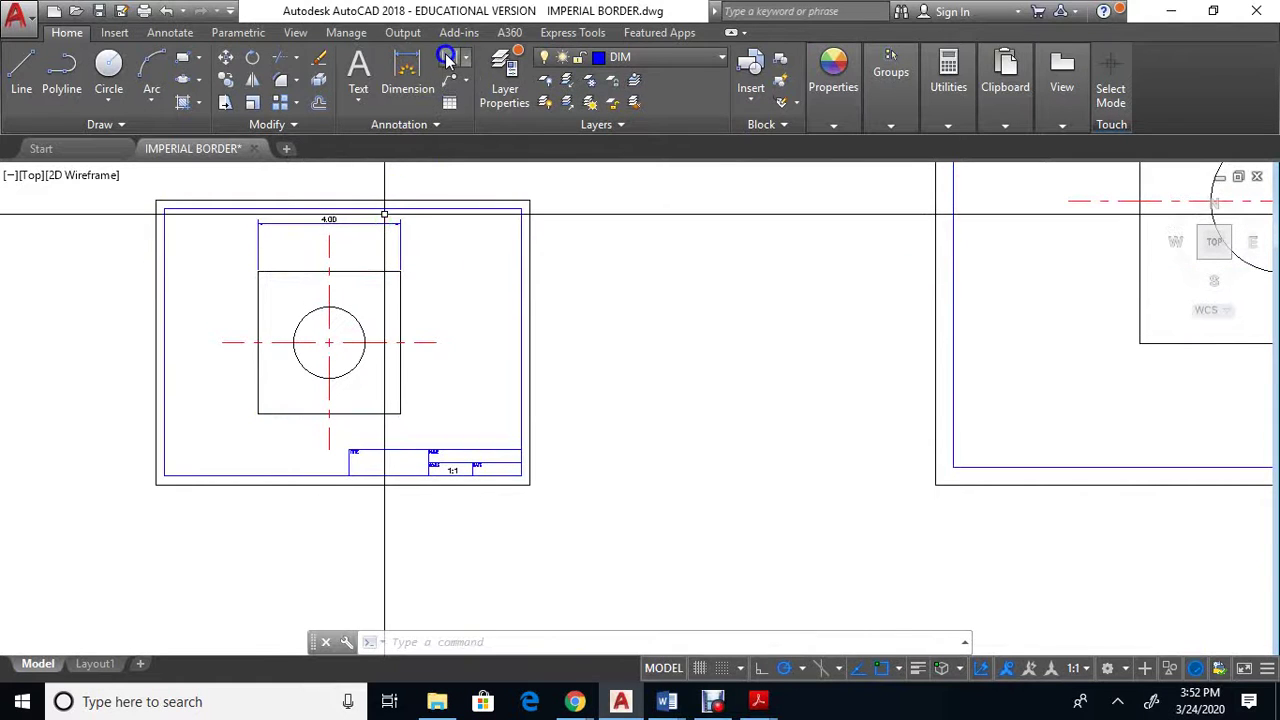
Add a vertical linear dimension for the square's height on its right side on the 1:1 sheet.
{"action": "left_click", "coordinate": [447, 60]}
{"action": "left_click", "coordinate": [400, 271]}
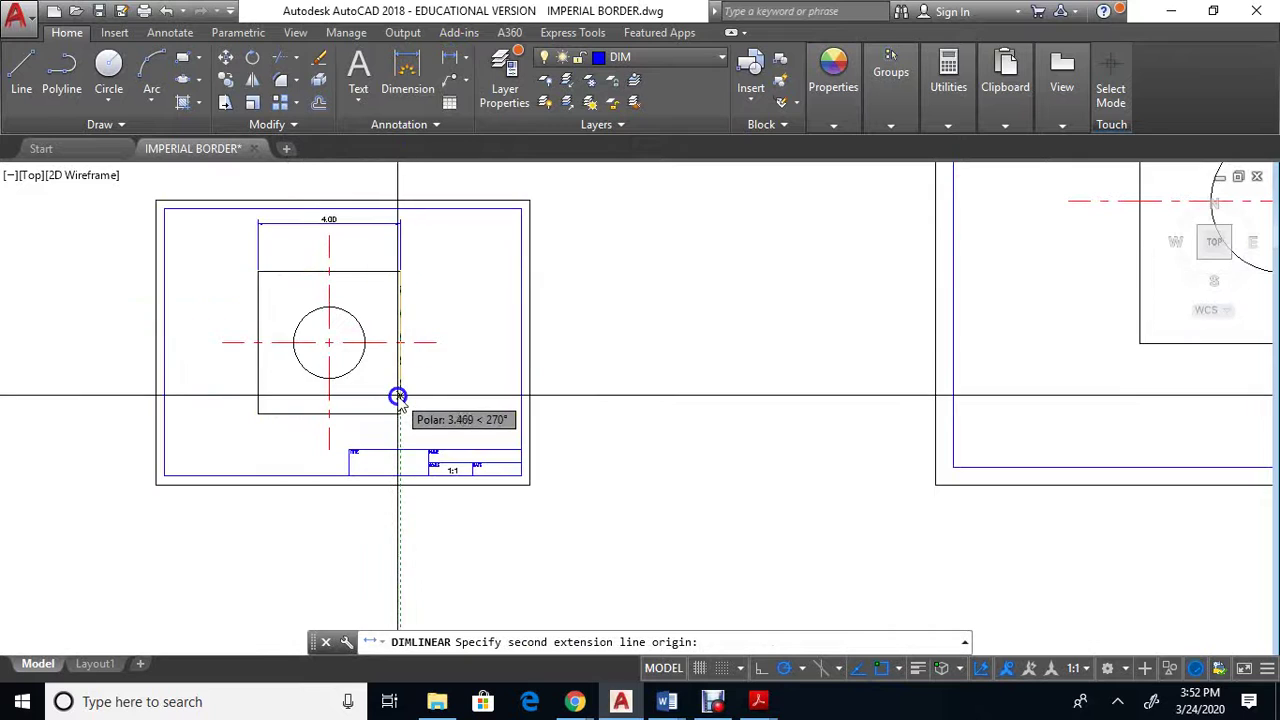
{"action": "left_click", "coordinate": [433, 402]}
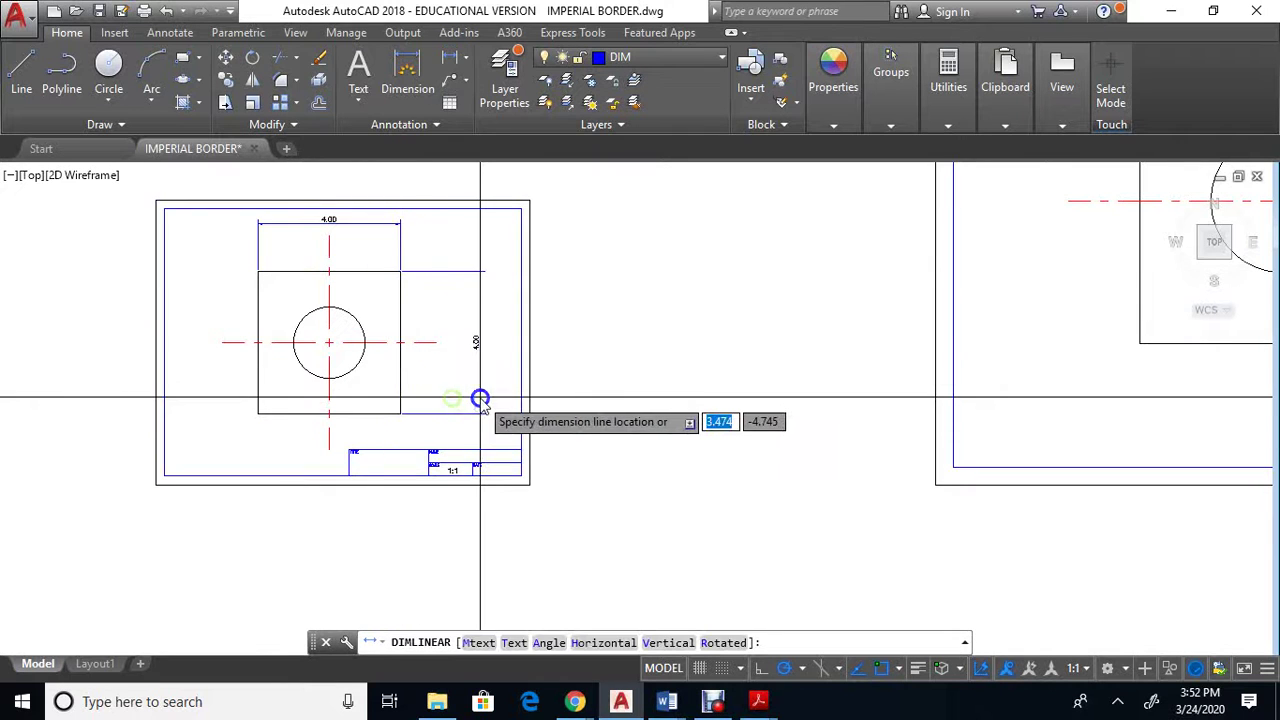
{"action": "left_click", "coordinate": [477, 394]}
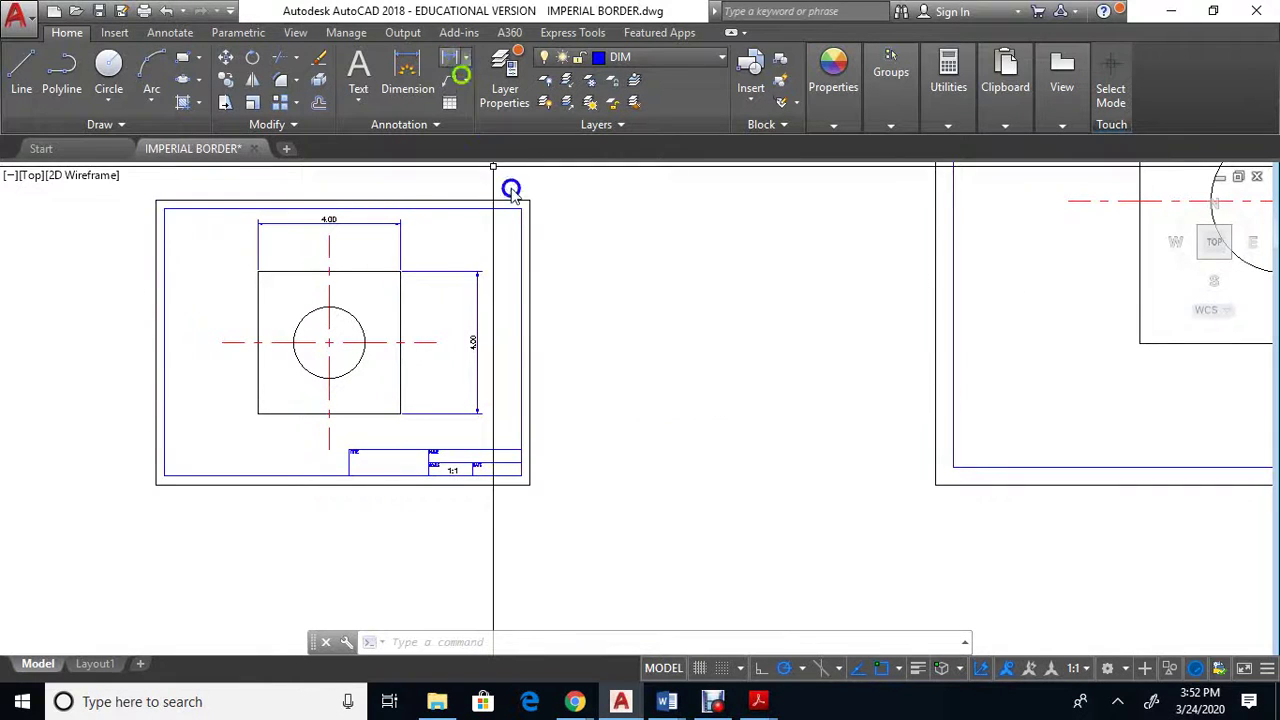
Add a linear dimension for the square's width above it on the 1:2 sheet.
{"action": "key", "text": "Return"}
{"action": "scroll", "coordinate": [600, 317], "scroll_direction": "down", "scroll_amount": 2}
{"action": "middle_click_drag", "start_coordinate": [600, 317], "coordinate": [416, 451]}
{"action": "left_click", "coordinate": [698, 295]}
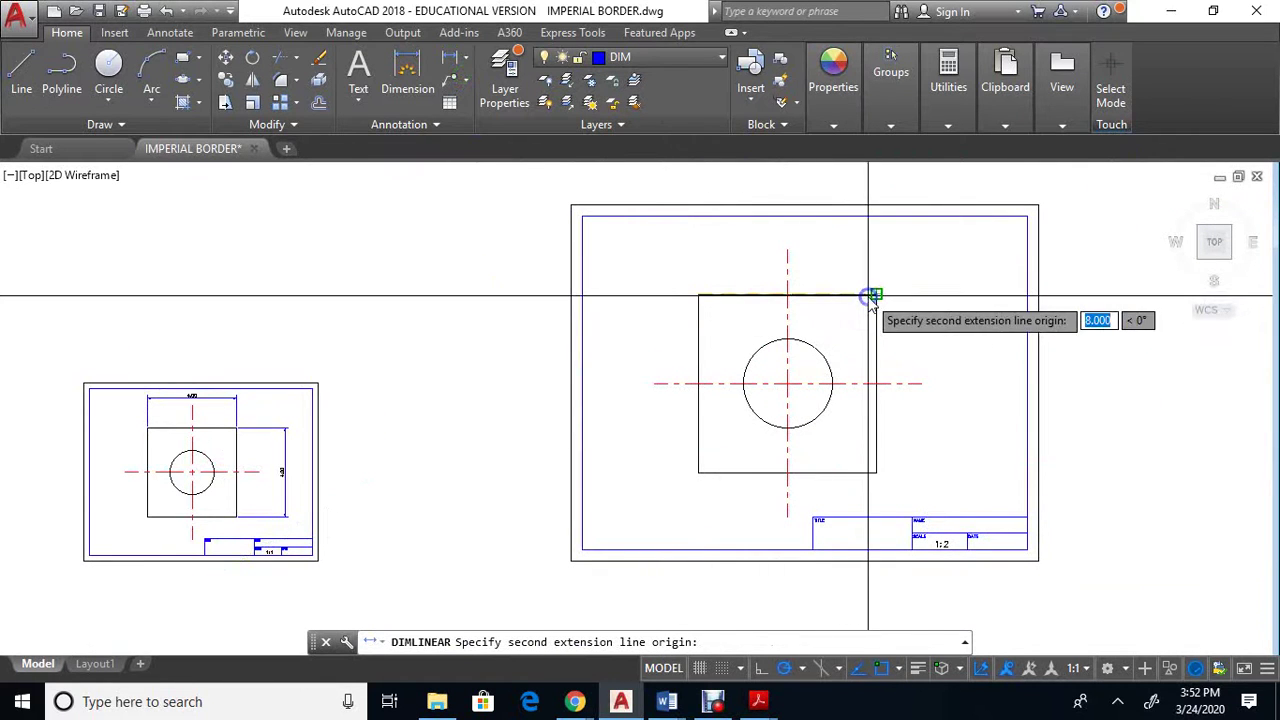
{"action": "left_click", "coordinate": [855, 260]}
{"action": "left_click", "coordinate": [851, 236]}
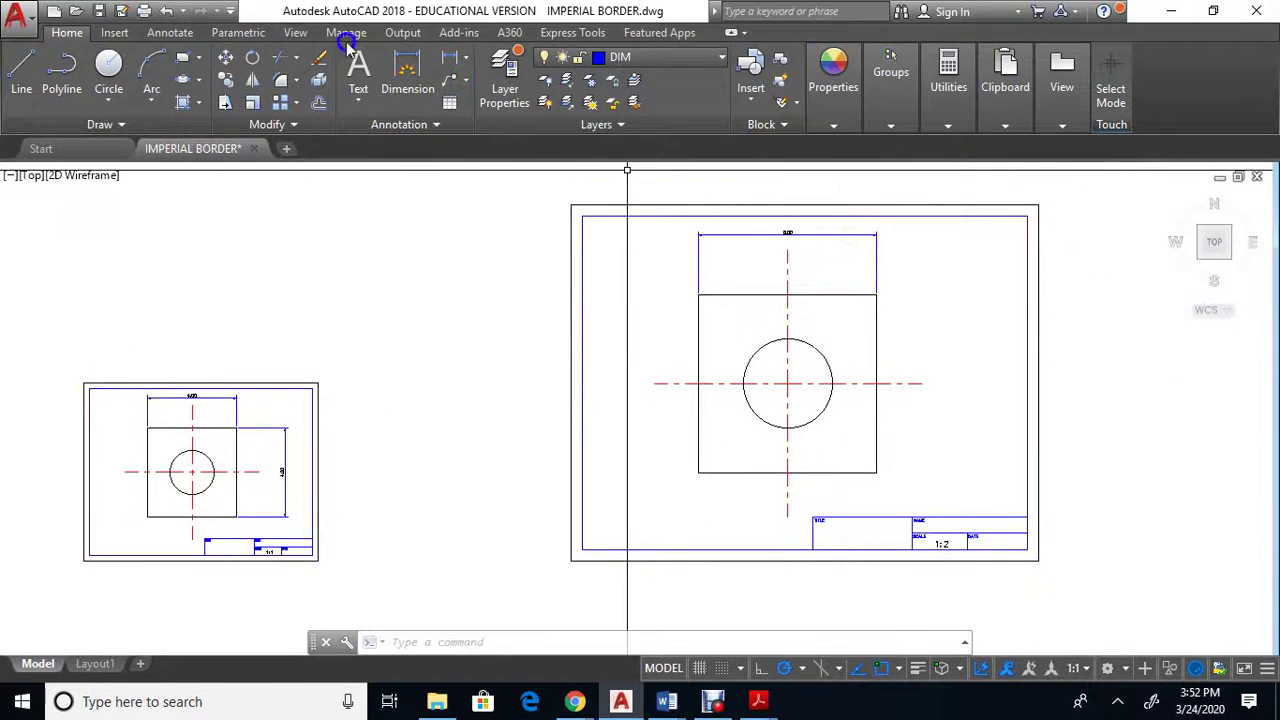
Add a vertical linear dimension for the square's height on its right side on the 1:2 sheet.
{"action": "left_click", "coordinate": [445, 60]}
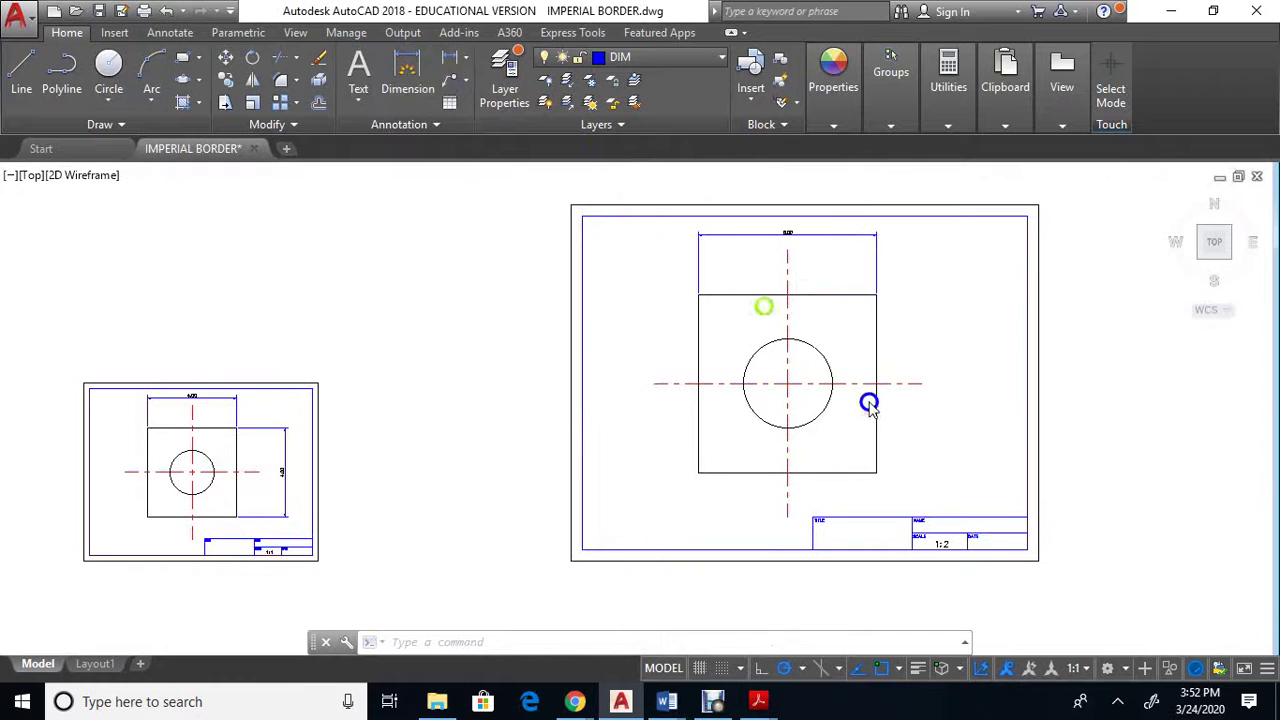
{"action": "left_click", "coordinate": [877, 295]}
{"action": "left_click", "coordinate": [878, 473]}
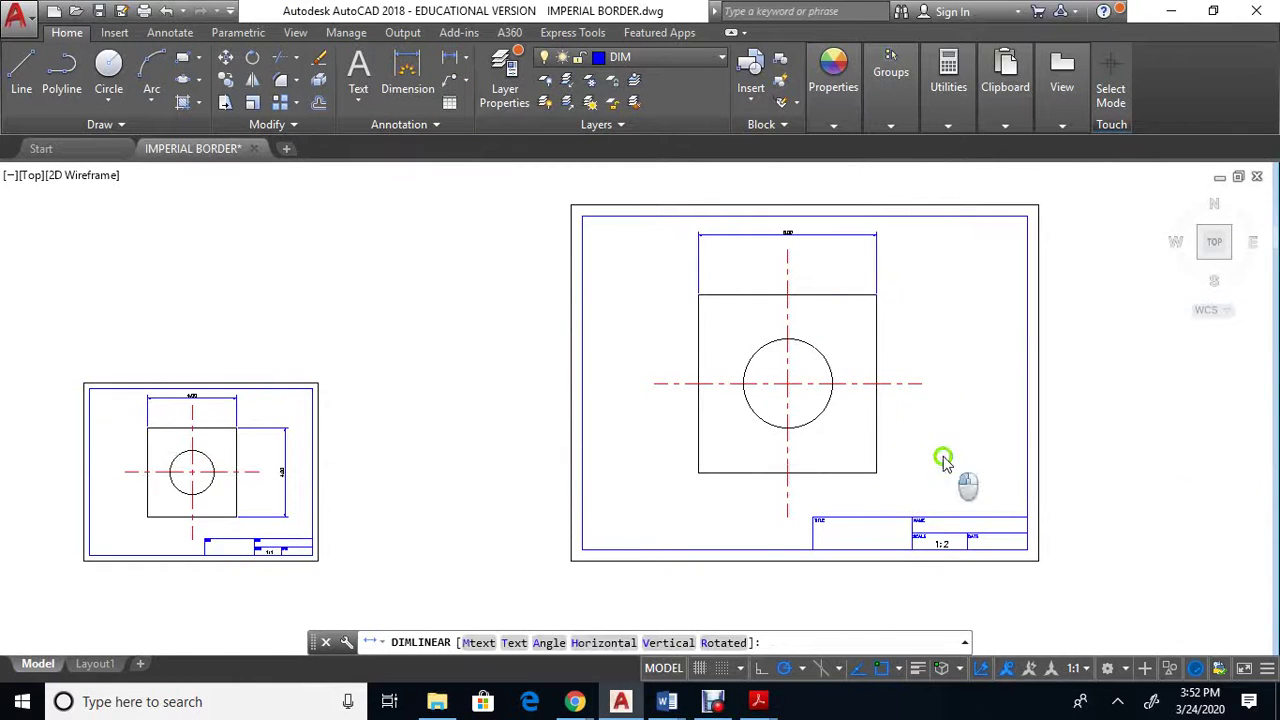
{"action": "left_click", "coordinate": [943, 462]}
Compare the dimension text and title block scale entries on the 1:2 and 1:1 sheets.
{"action": "scroll", "coordinate": [931, 450], "scroll_direction": "up", "scroll_amount": 2}
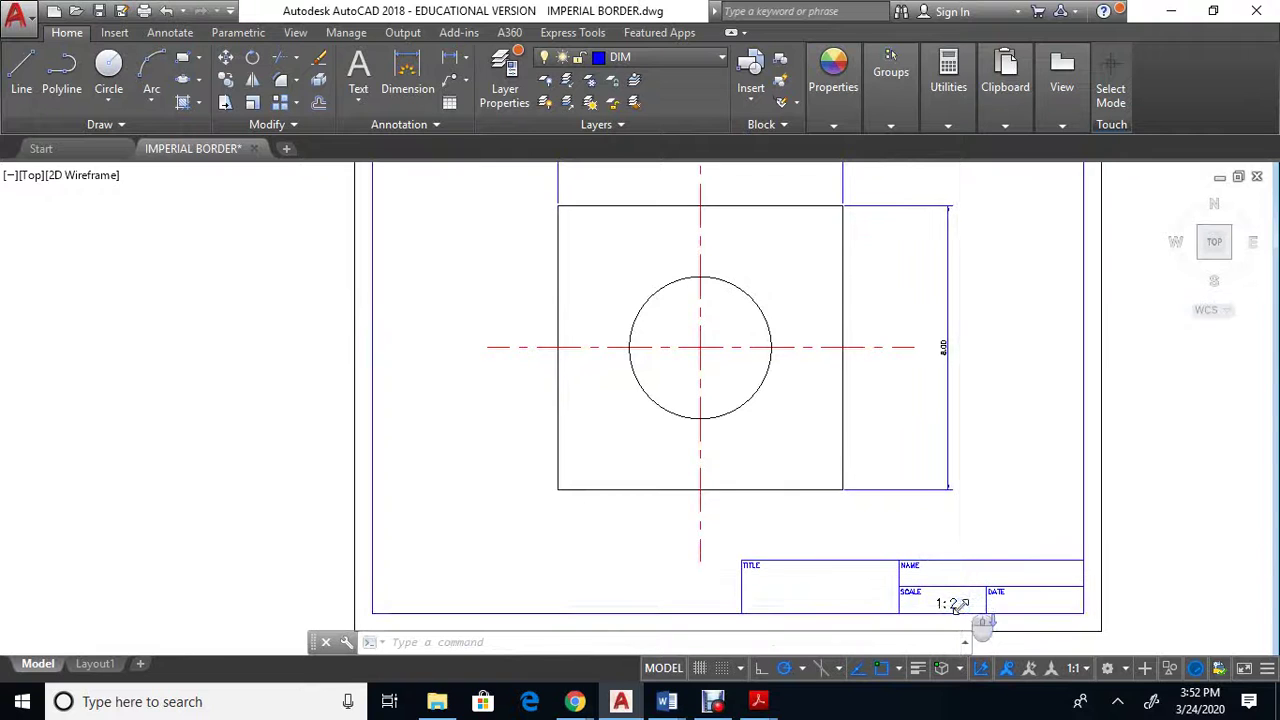
{"action": "scroll", "coordinate": [959, 604], "scroll_direction": "down", "scroll_amount": 2}
{"action": "middle_click_drag", "start_coordinate": [451, 544], "coordinate": [640, 367]}
{"action": "scroll", "coordinate": [600, 360], "scroll_direction": "up", "scroll_amount": 4}
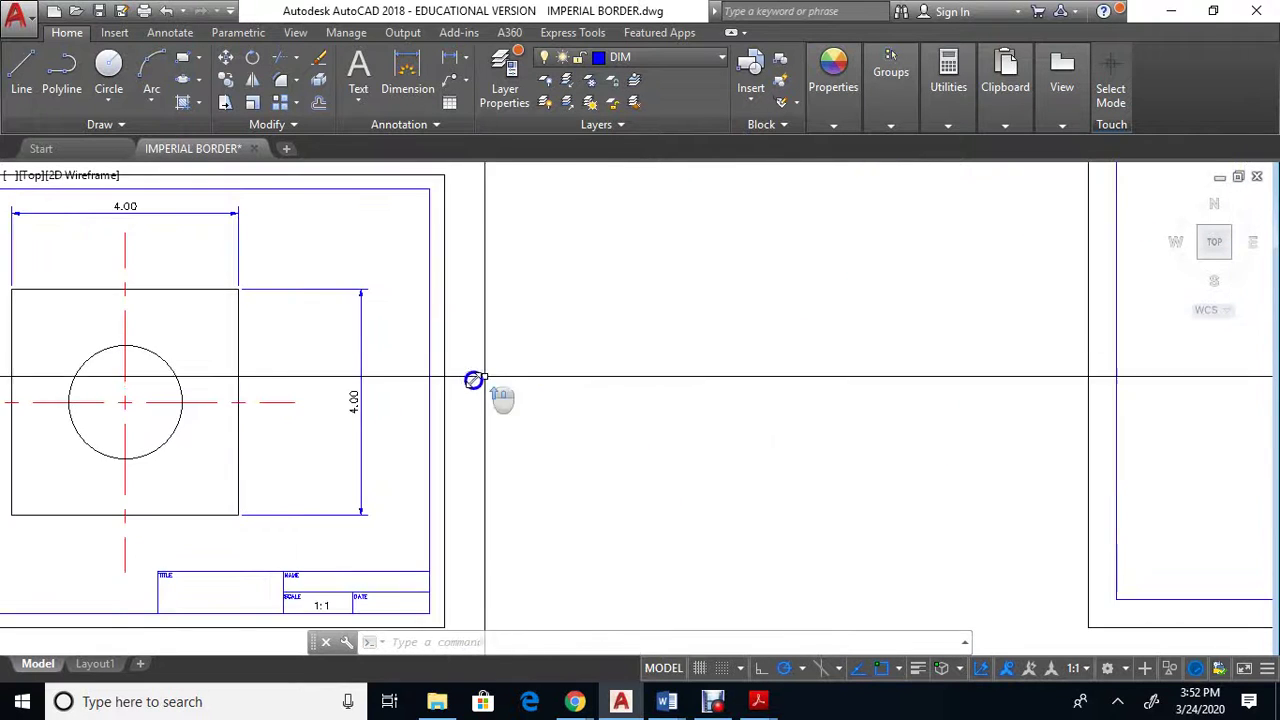
{"action": "middle_click_drag", "start_coordinate": [354, 449], "coordinate": [535, 328]}
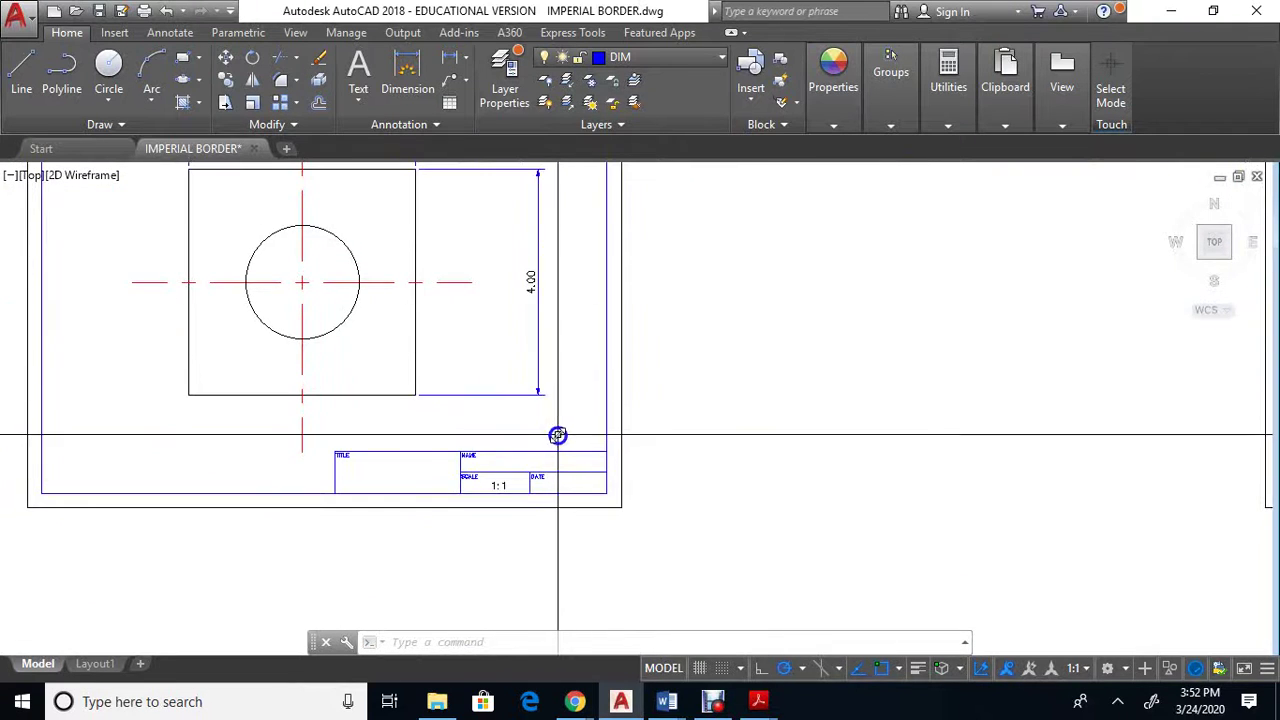
{"action": "scroll", "coordinate": [557, 434], "scroll_direction": "down", "scroll_amount": 4}
{"action": "mouse_move", "coordinate": [1000, 446]}
{"action": "middle_mouse_down"}
{"action": "mouse_move", "coordinate": [802, 427]}
{"action": "mouse_move", "coordinate": [517, 289]}
{"action": "middle_mouse_up"}
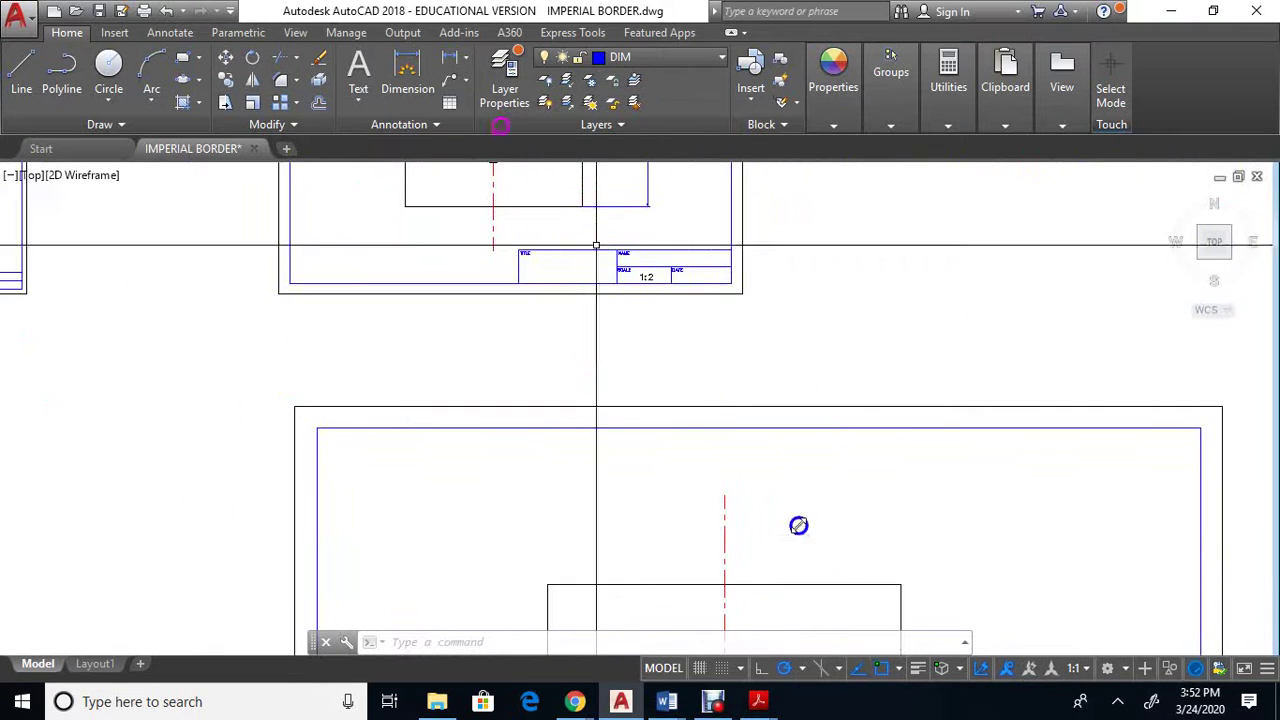
Add a linear dimension for the square's width above it on the largest sheet.
{"action": "scroll", "coordinate": [757, 346], "scroll_direction": "up", "scroll_amount": 5}
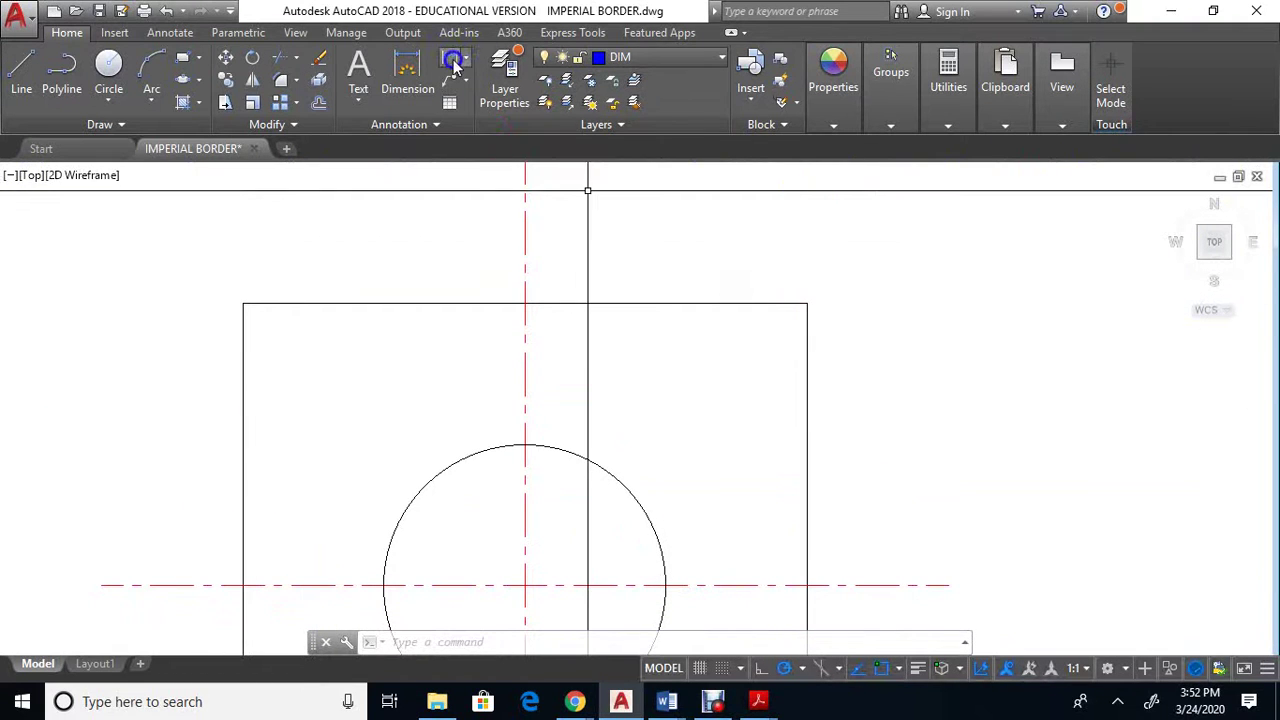
{"action": "left_click", "coordinate": [453, 62]}
{"action": "left_click", "coordinate": [244, 305]}
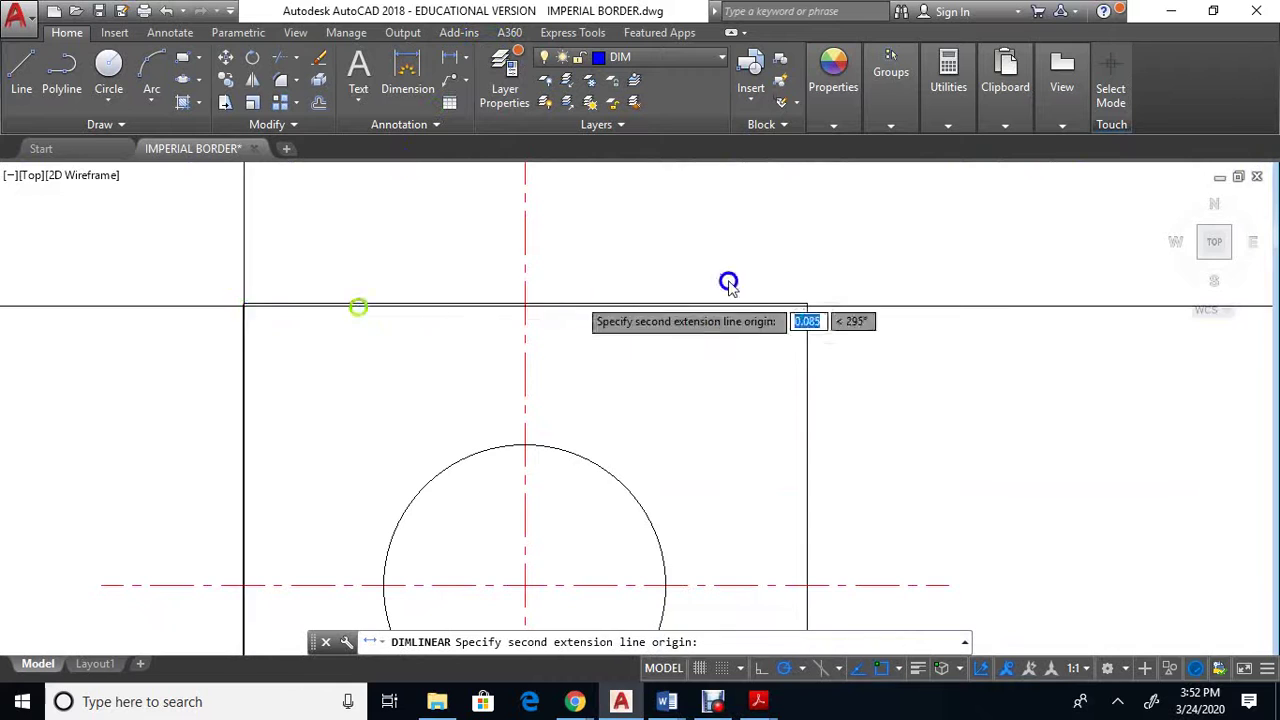
{"action": "left_click", "coordinate": [807, 305]}
{"action": "scroll", "coordinate": [812, 306], "scroll_direction": "down", "scroll_amount": 4}
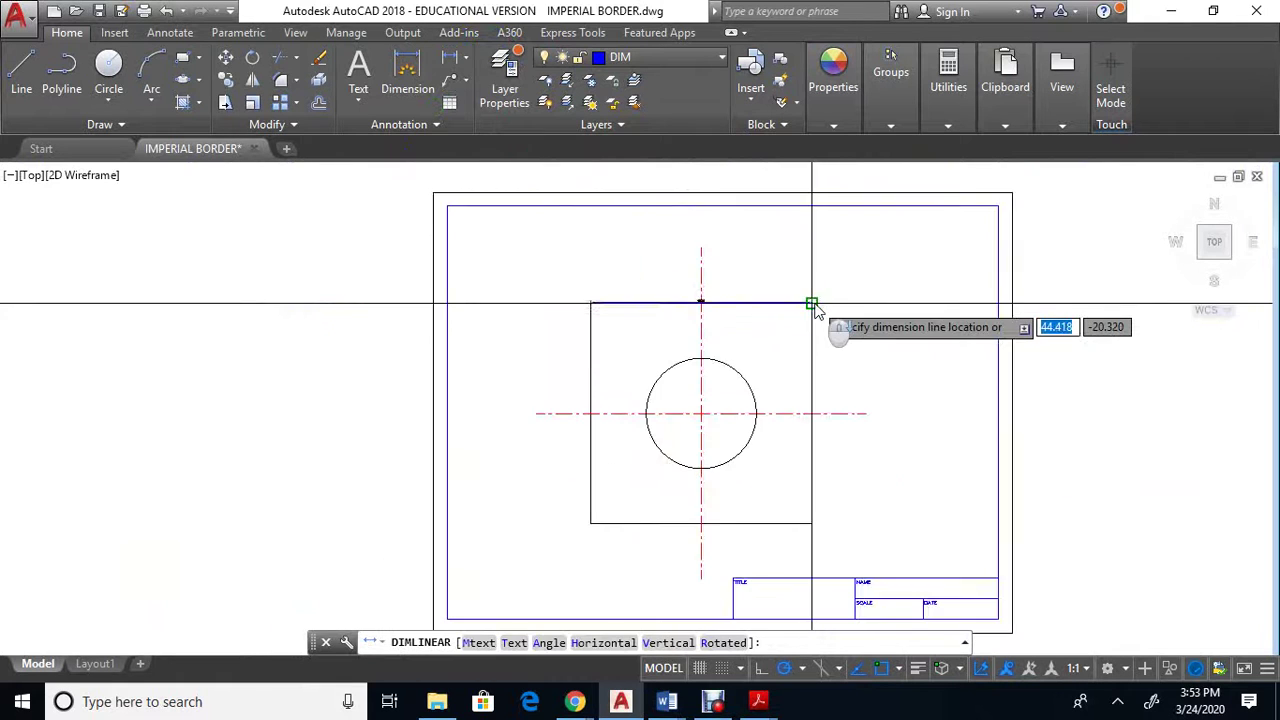
{"action": "middle_click_drag", "start_coordinate": [815, 310], "coordinate": [814, 360]}
{"action": "left_click", "coordinate": [809, 284]}
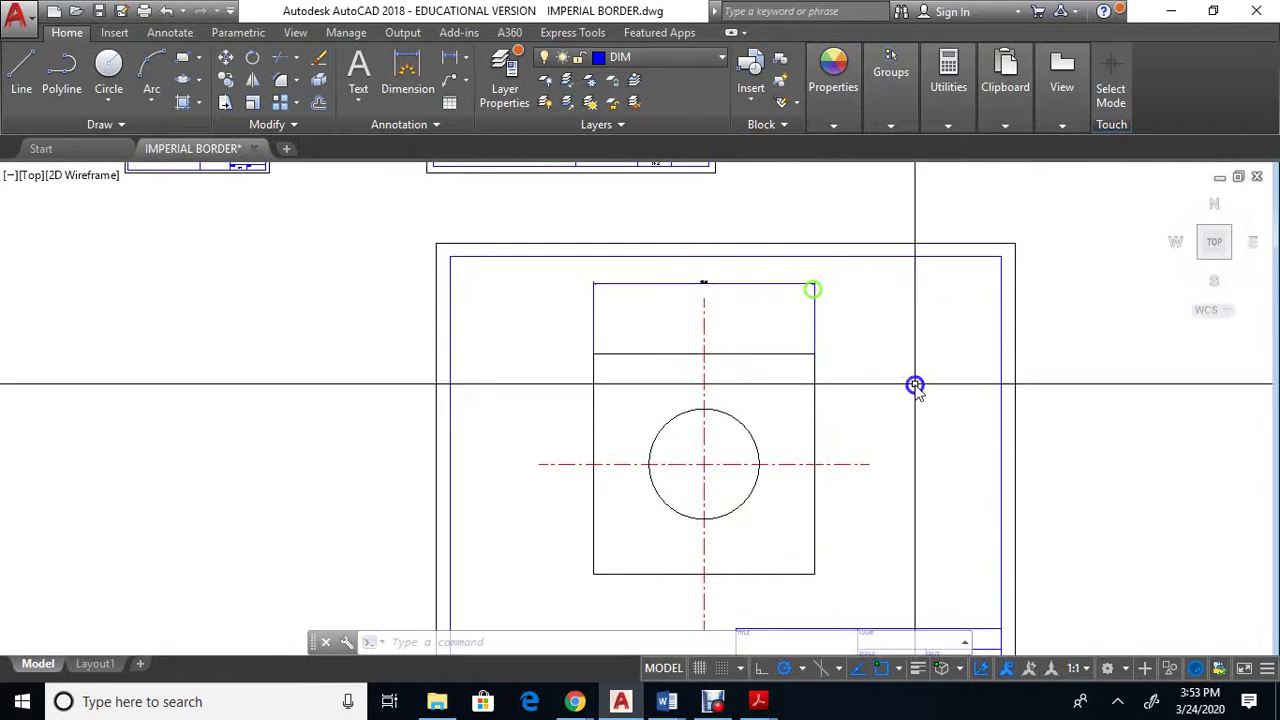
Set the SCALE attribute in the largest sheet's title block to 1:2.
{"action": "scroll", "coordinate": [915, 385], "scroll_direction": "down", "scroll_amount": 2}
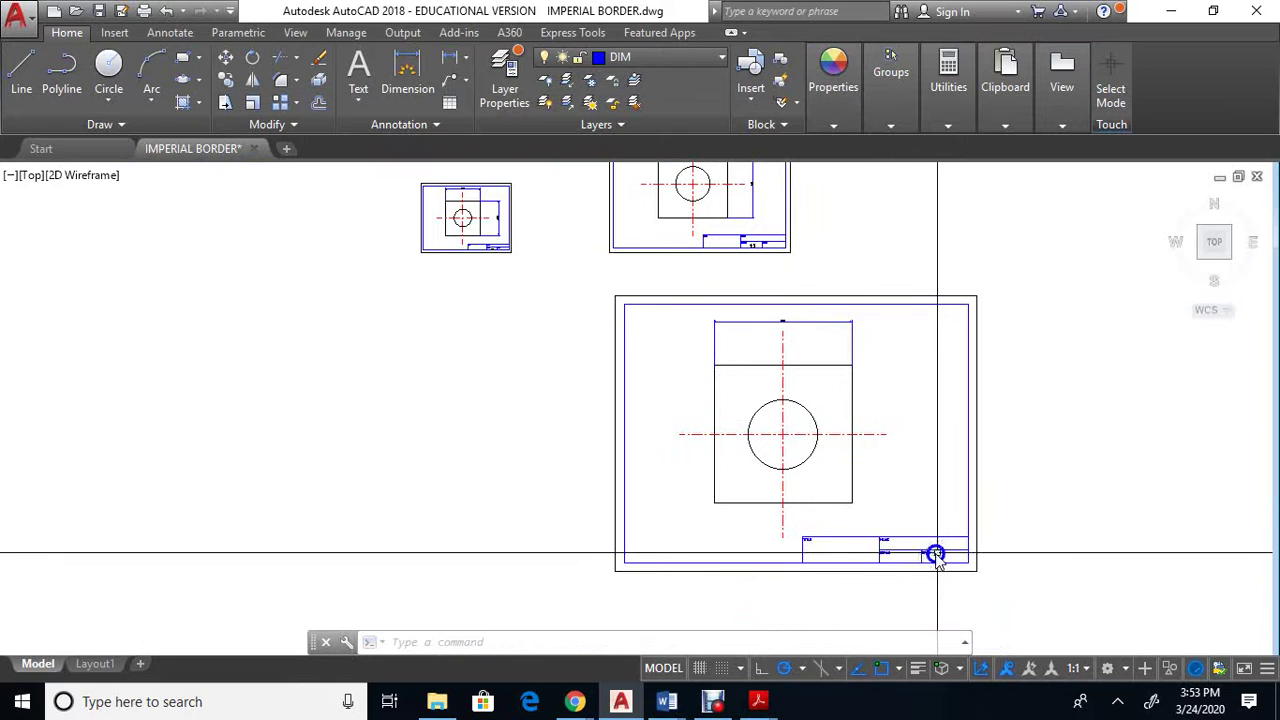
{"action": "scroll", "coordinate": [910, 540], "scroll_direction": "down", "scroll_amount": 2}
{"action": "scroll", "coordinate": [963, 606], "scroll_direction": "up", "scroll_amount": 4}
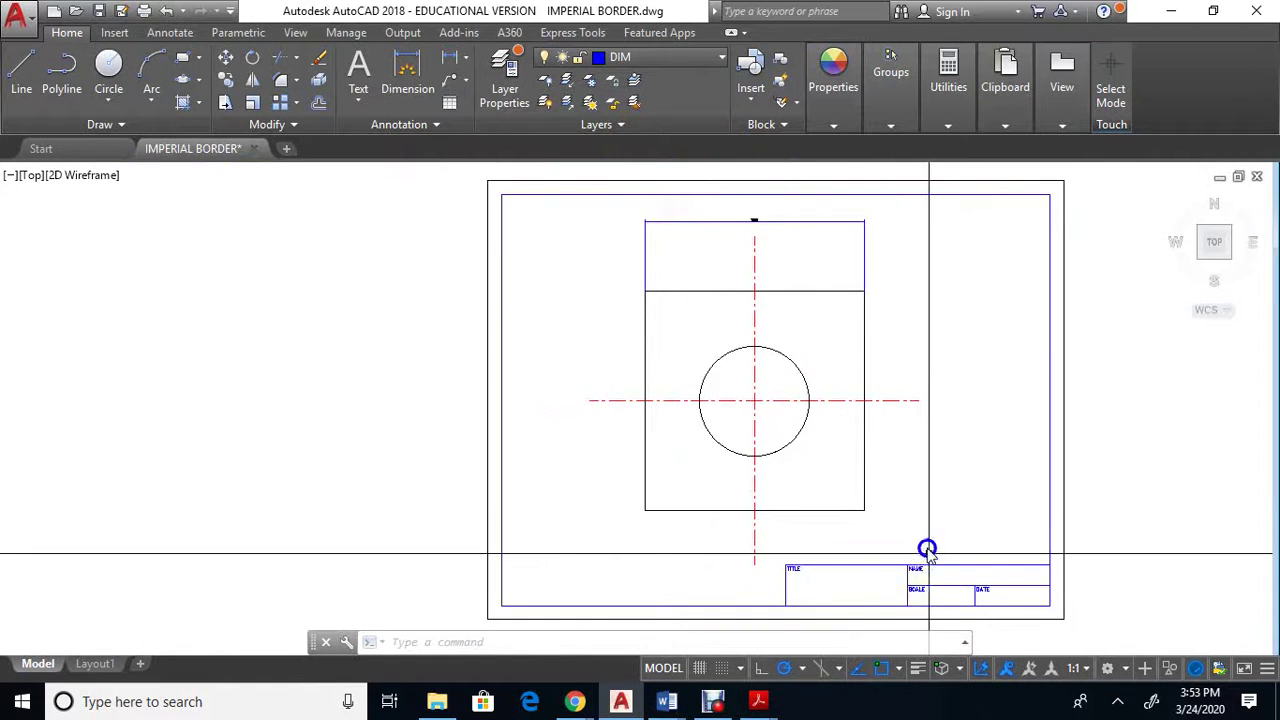
{"action": "scroll", "coordinate": [880, 490], "scroll_direction": "up", "scroll_amount": 2}
{"action": "scroll", "coordinate": [880, 500], "scroll_direction": "down", "scroll_amount": 3}
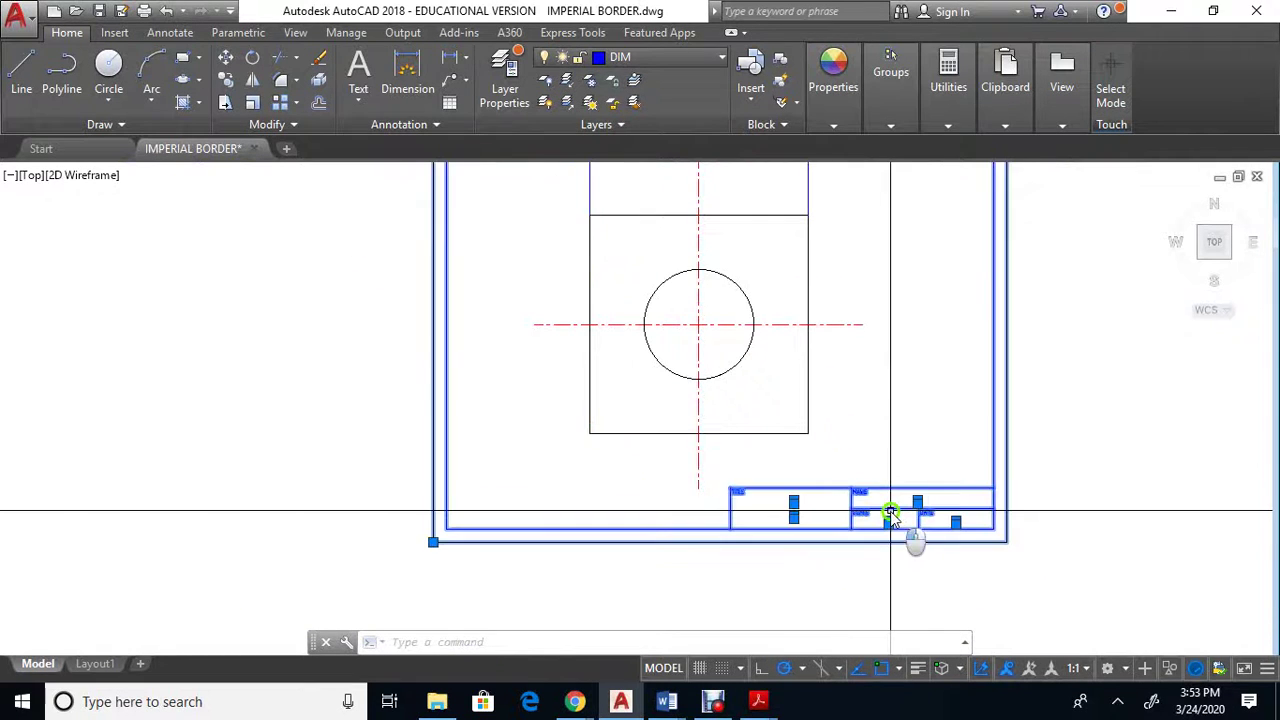
{"action": "scroll", "coordinate": [890, 514], "scroll_direction": "up", "scroll_amount": 1}
{"action": "double_click", "coordinate": [885, 512]}
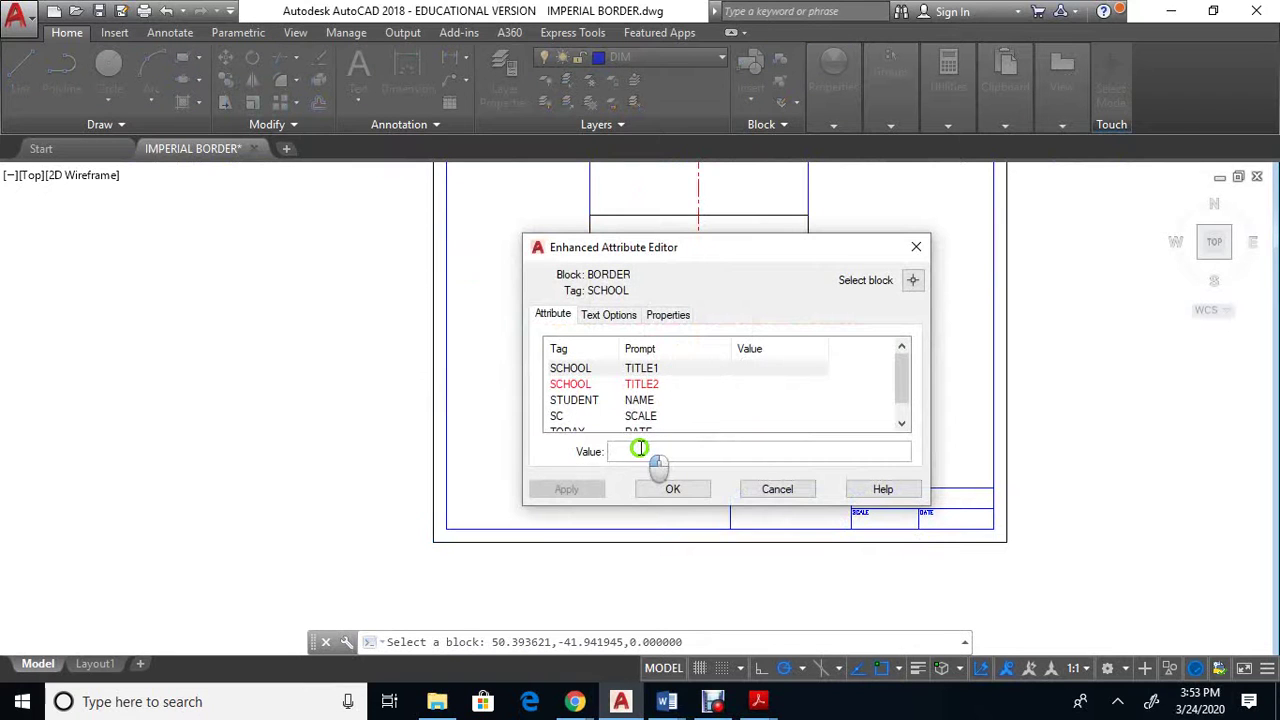
{"action": "left_click", "coordinate": [643, 400]}
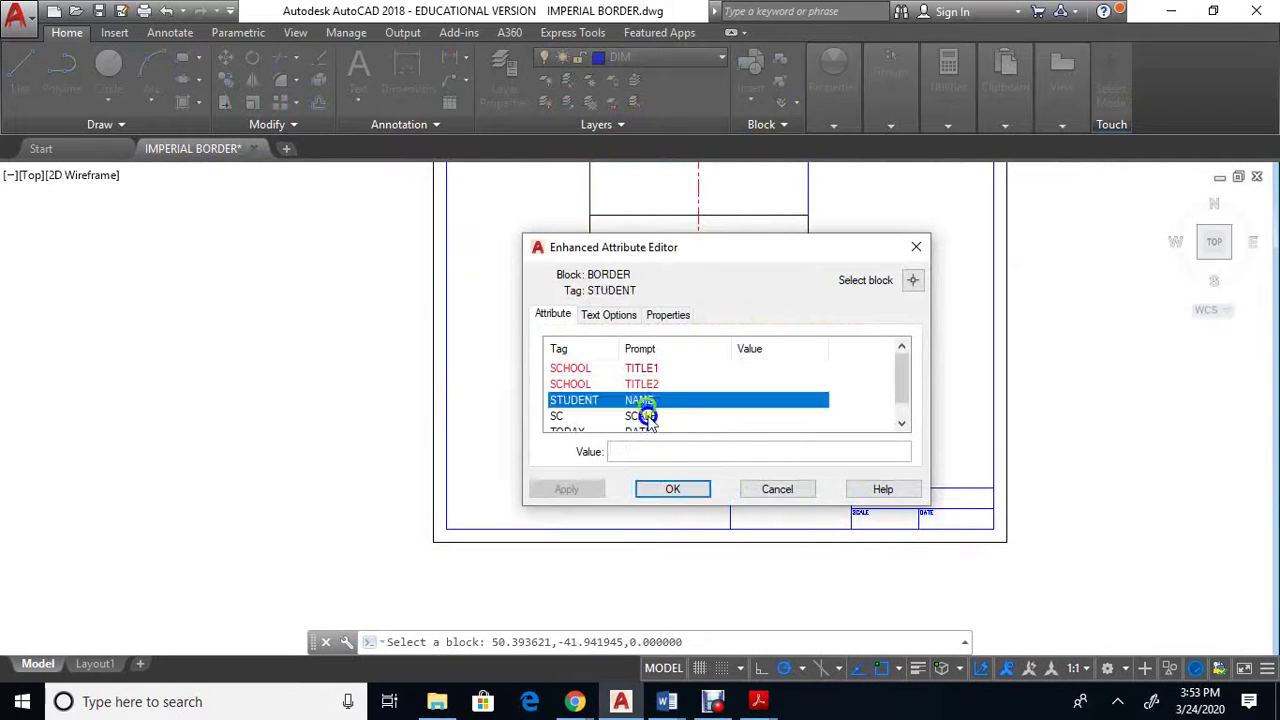
{"action": "left_click", "coordinate": [645, 416]}
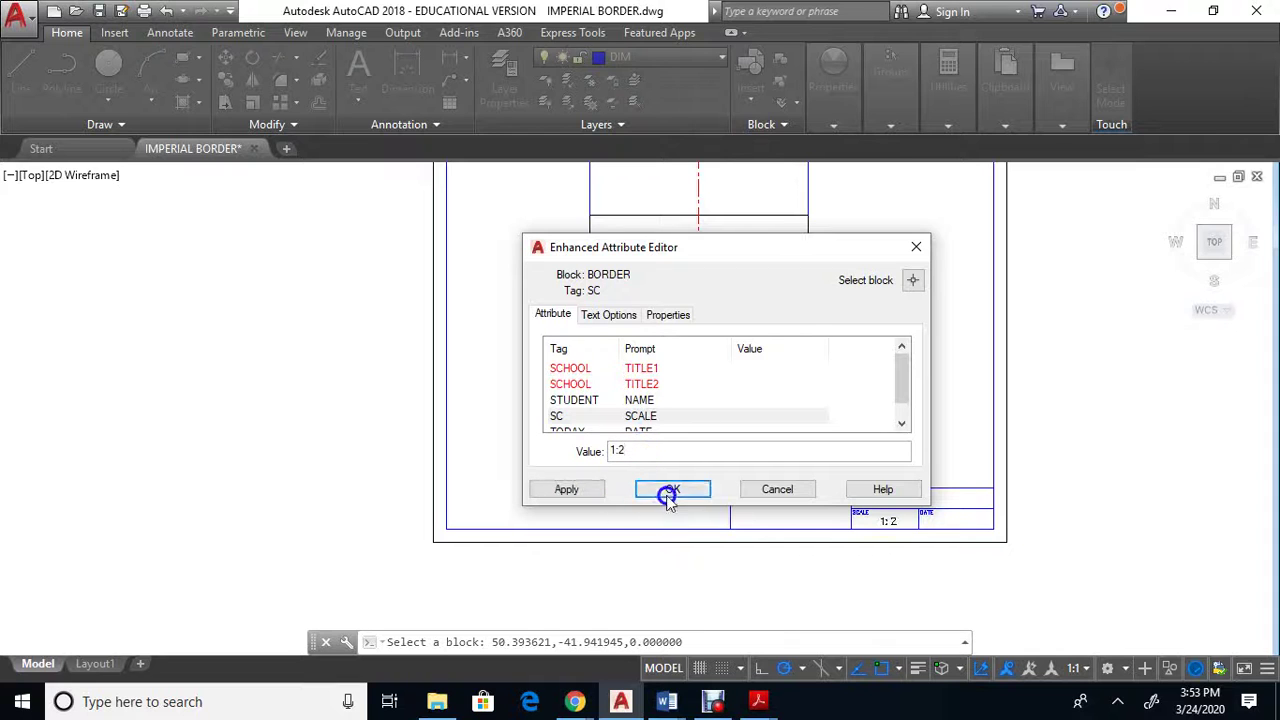
{"action": "left_click", "coordinate": [670, 490]}
Set the SCALE attribute in the largest sheet's title block to 1:4.
{"action": "scroll", "coordinate": [674, 450], "scroll_direction": "down", "scroll_amount": 2}
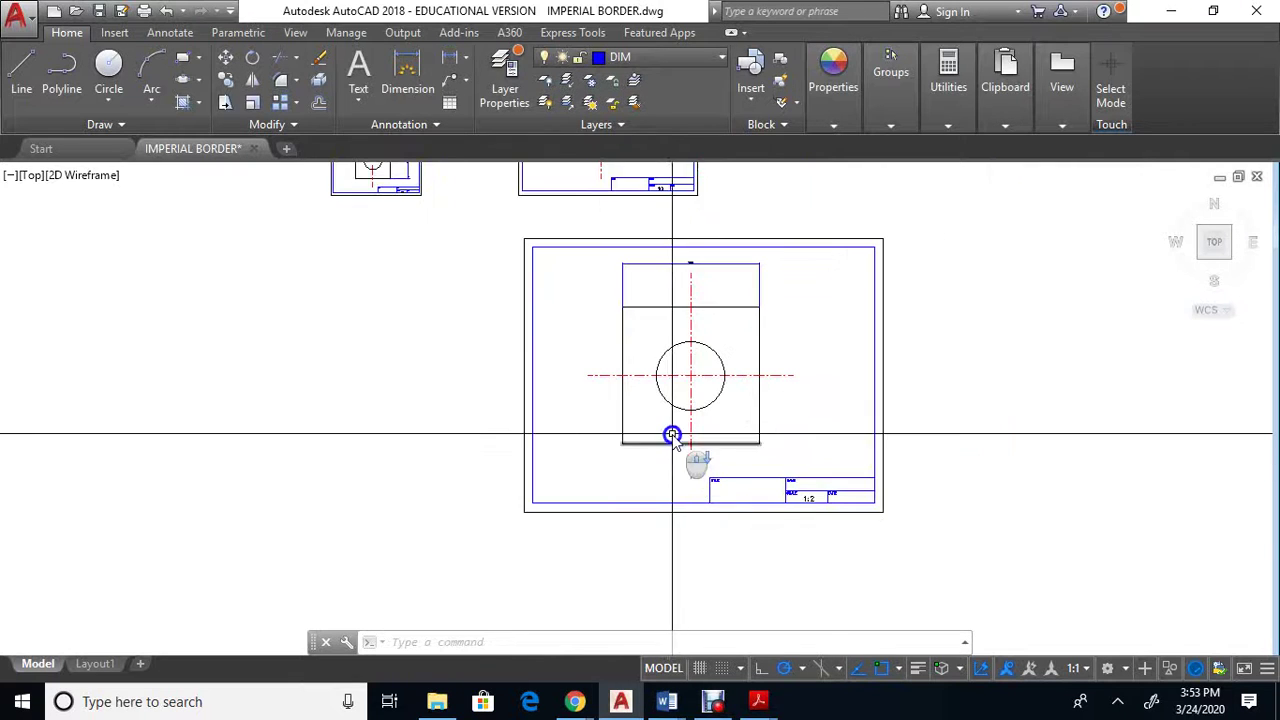
{"action": "double_click", "coordinate": [804, 500]}
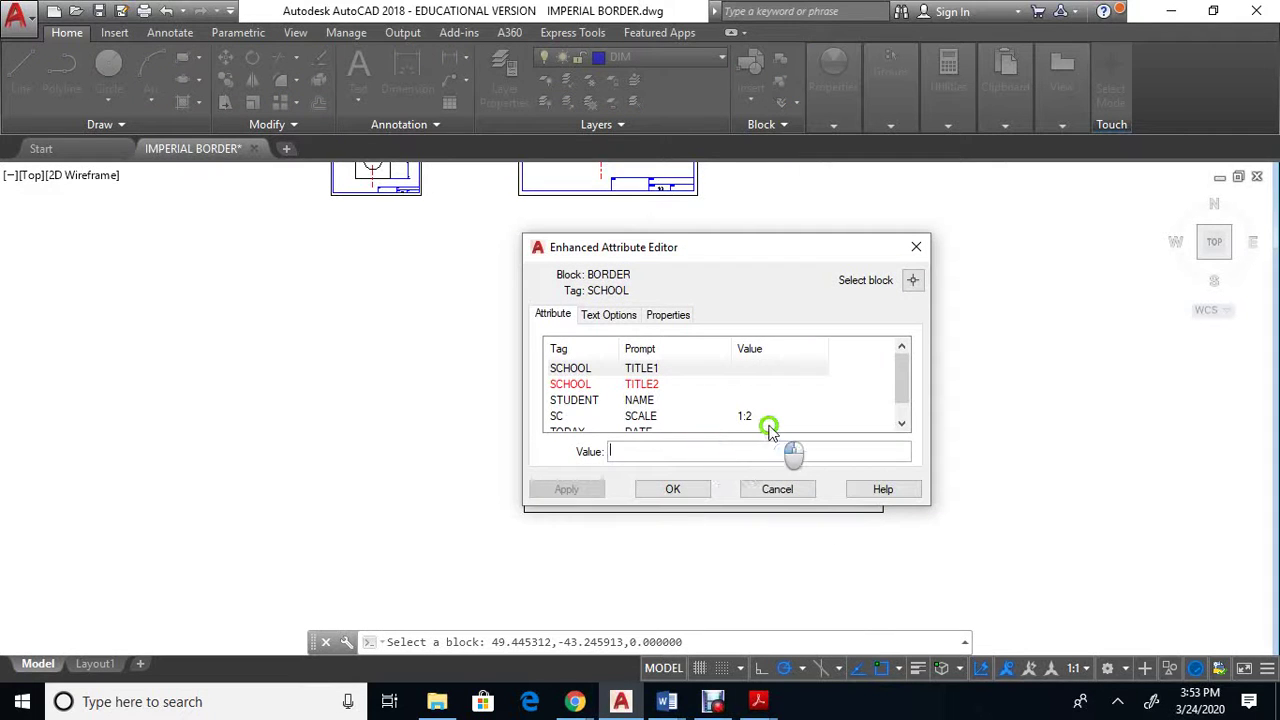
{"action": "left_click", "coordinate": [765, 416]}
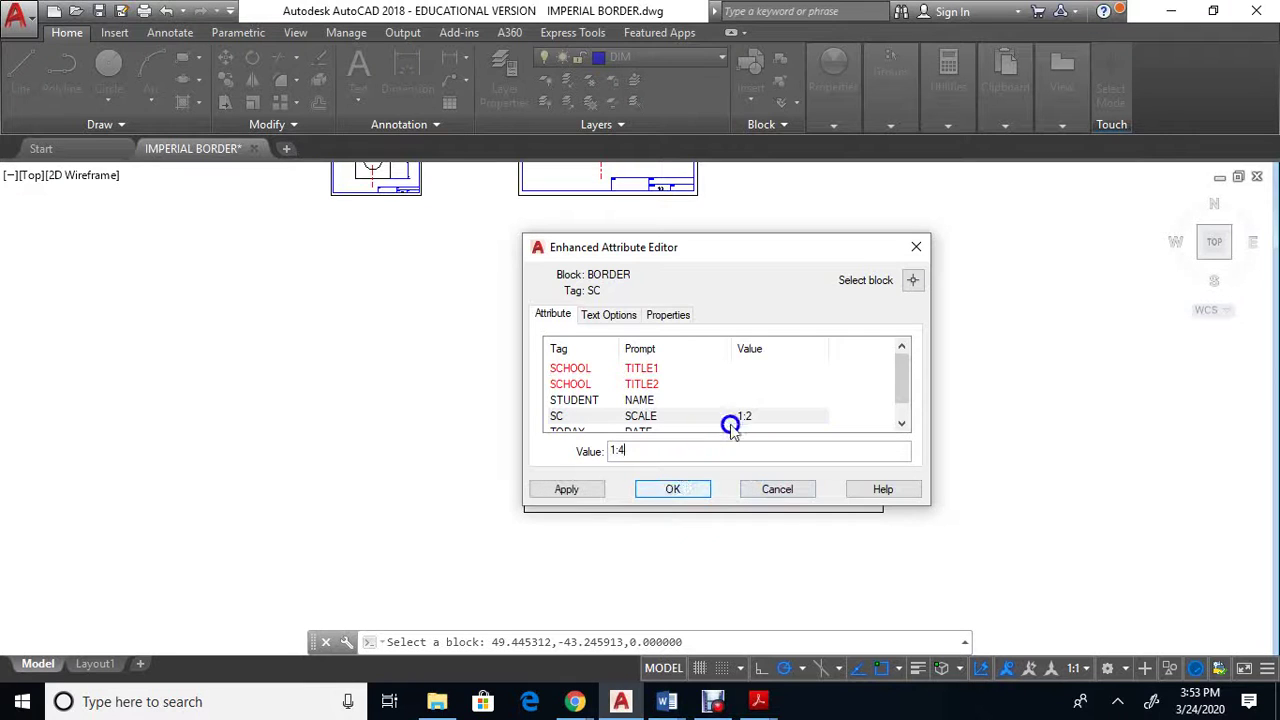
{"action": "left_click", "coordinate": [706, 388]}
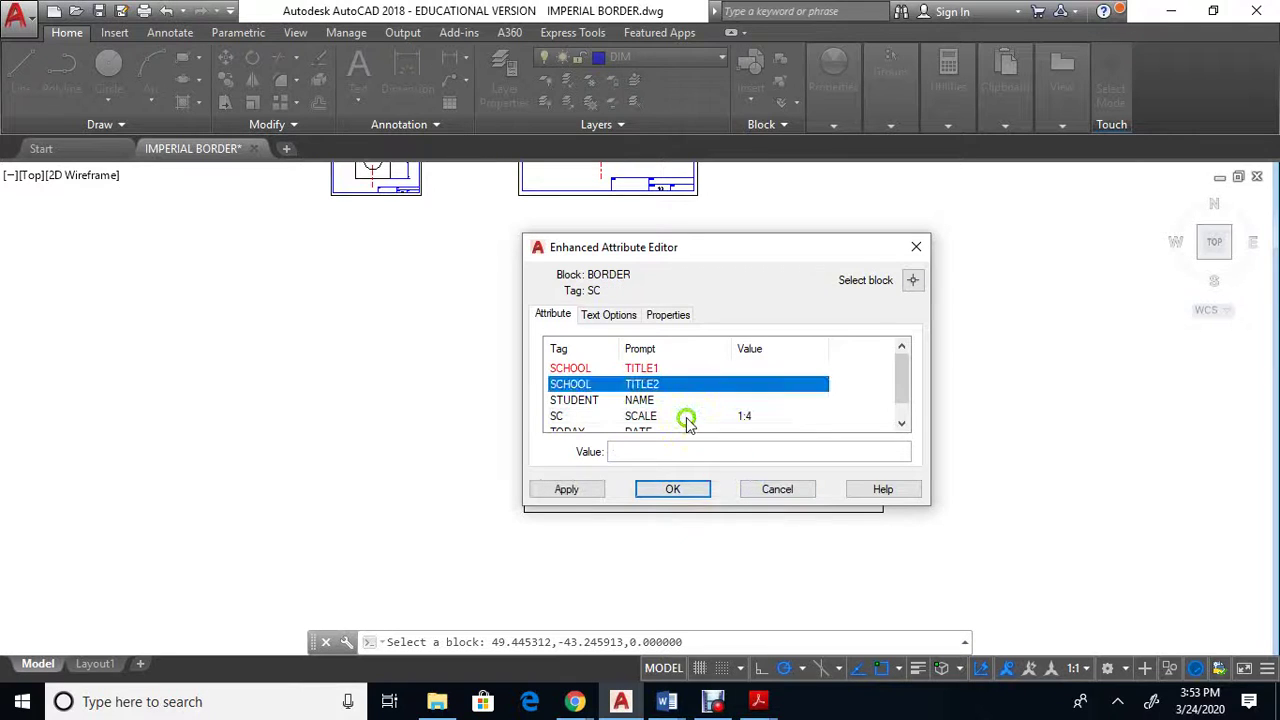
{"action": "left_click", "coordinate": [641, 418]}
{"action": "left_click", "coordinate": [665, 490]}
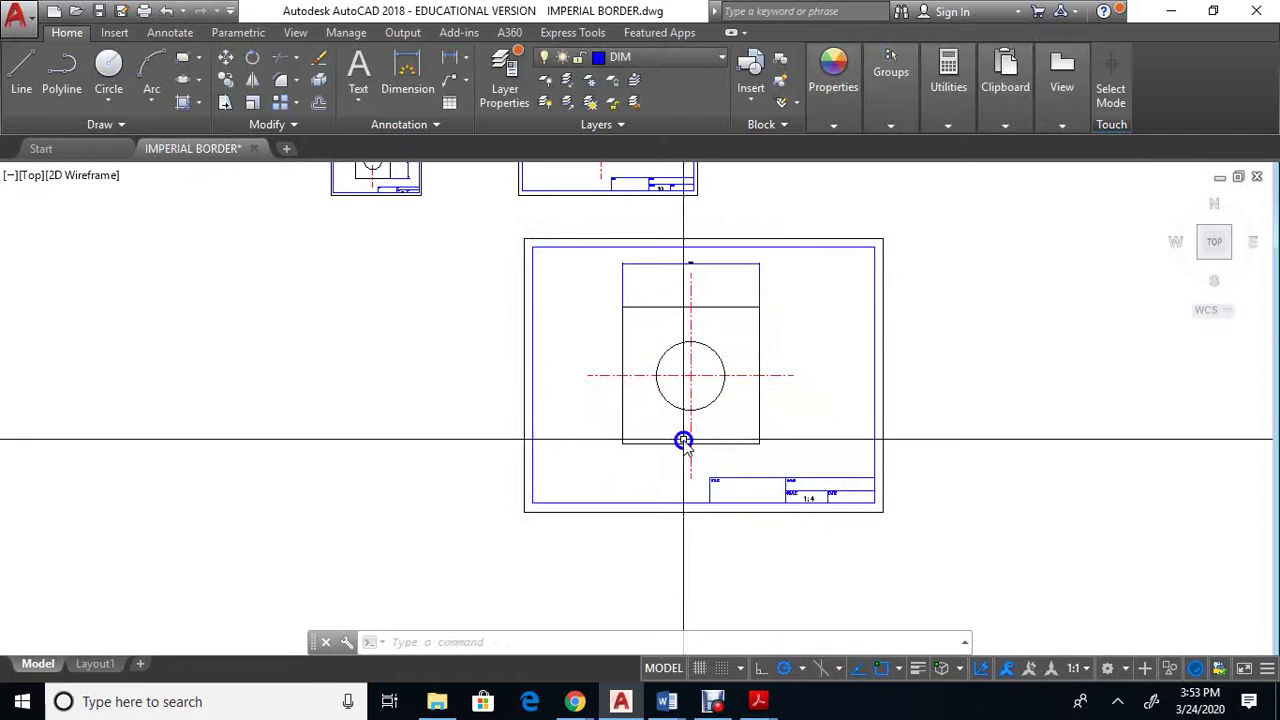
Modify the STANDARD dimension style to use an overall scale of 2 for dimension features.
{"action": "scroll", "coordinate": [680, 437], "scroll_direction": "down", "scroll_amount": 3}
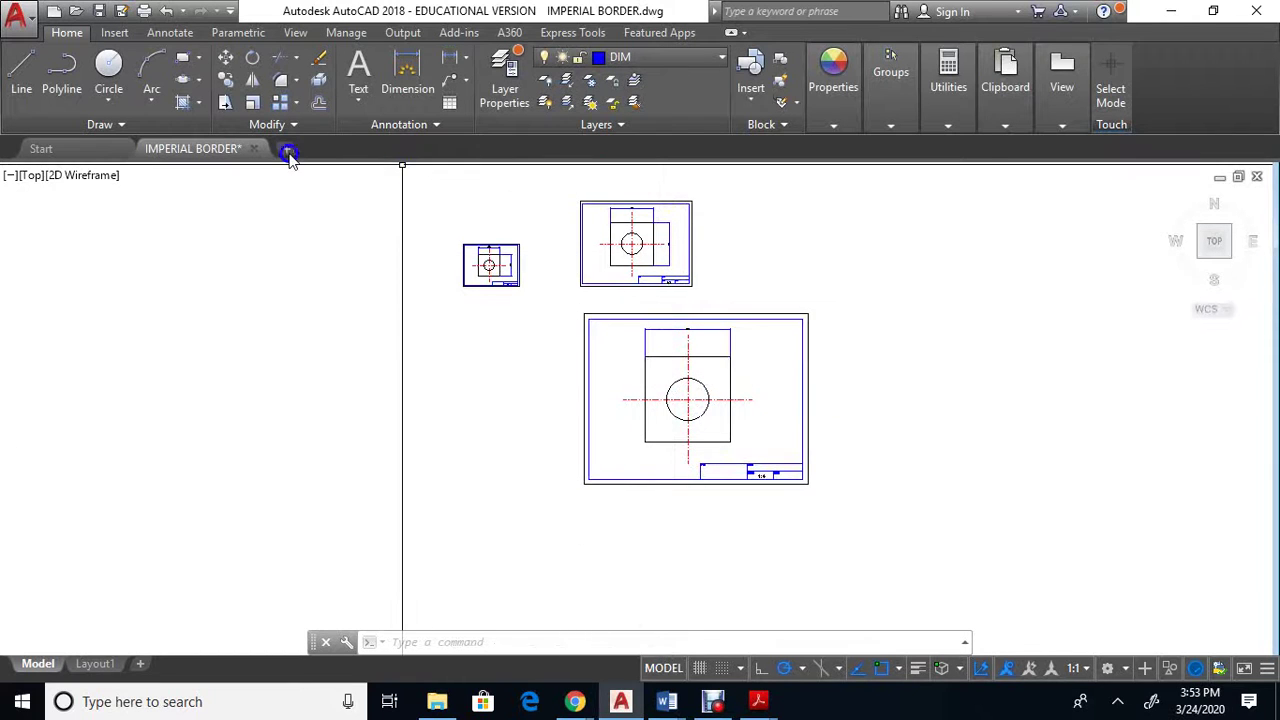
{"action": "left_click", "coordinate": [415, 125]}
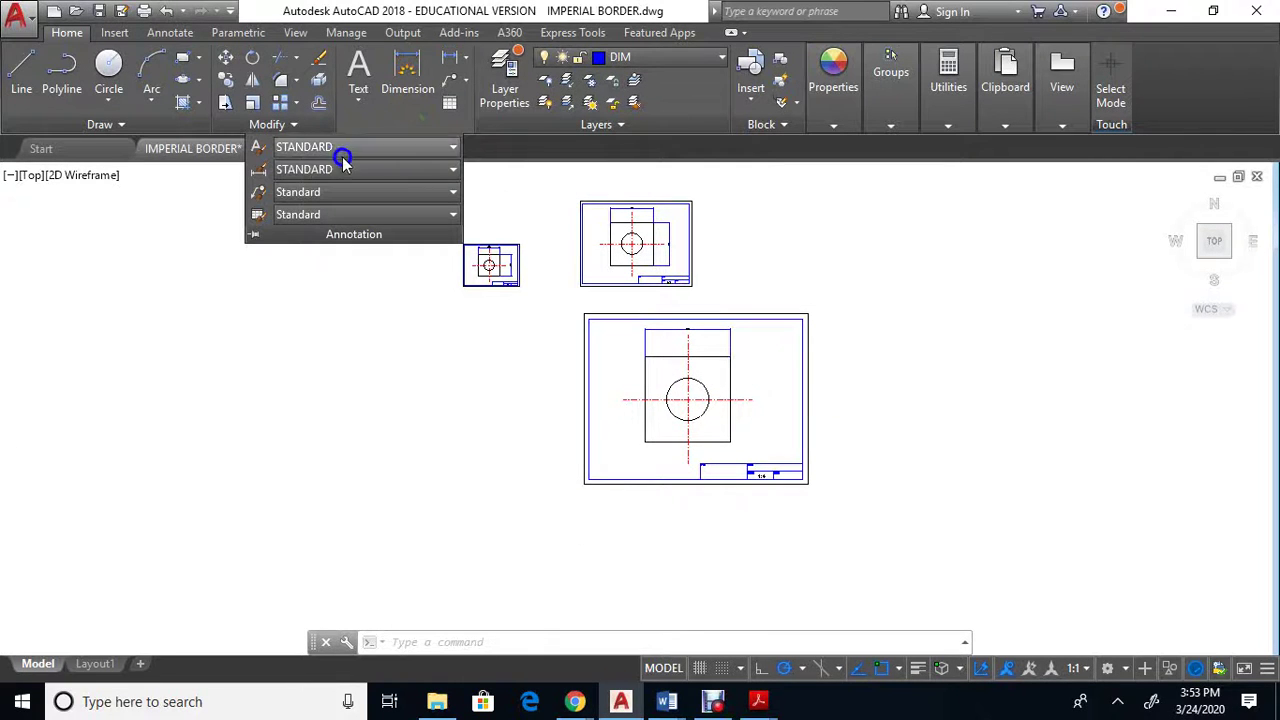
{"action": "left_click", "coordinate": [258, 170]}
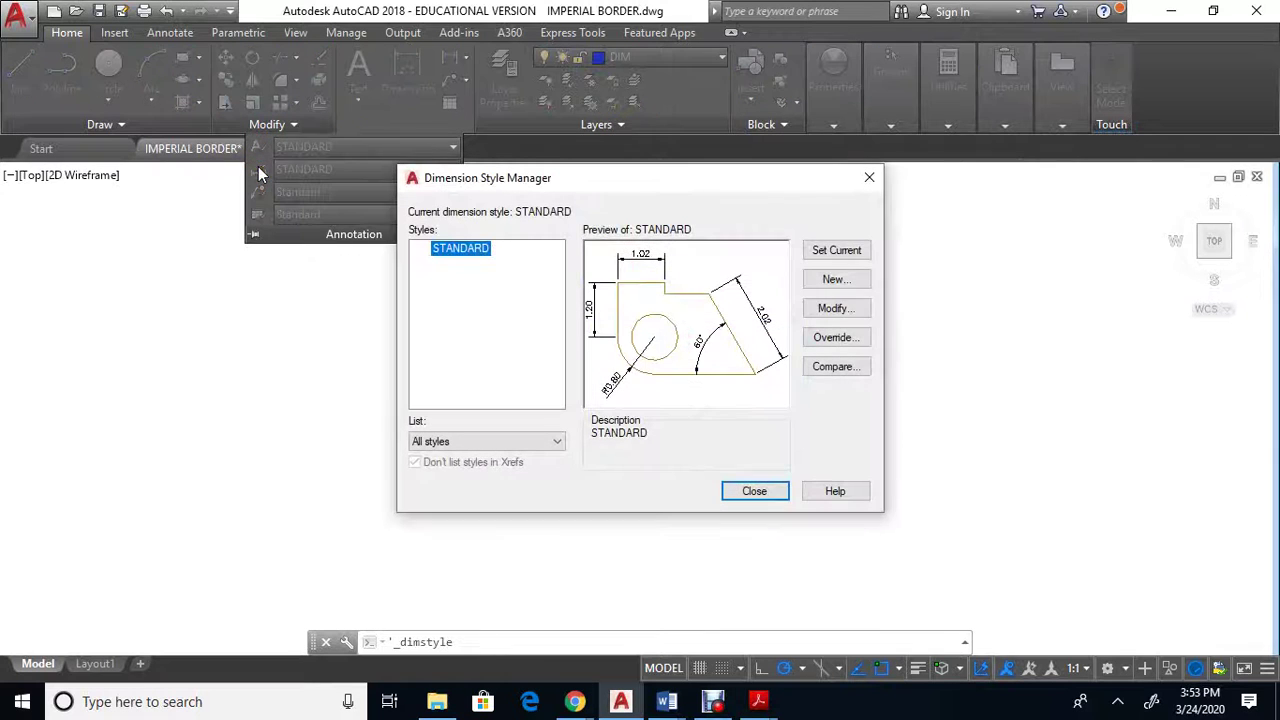
{"action": "left_click", "coordinate": [836, 308]}
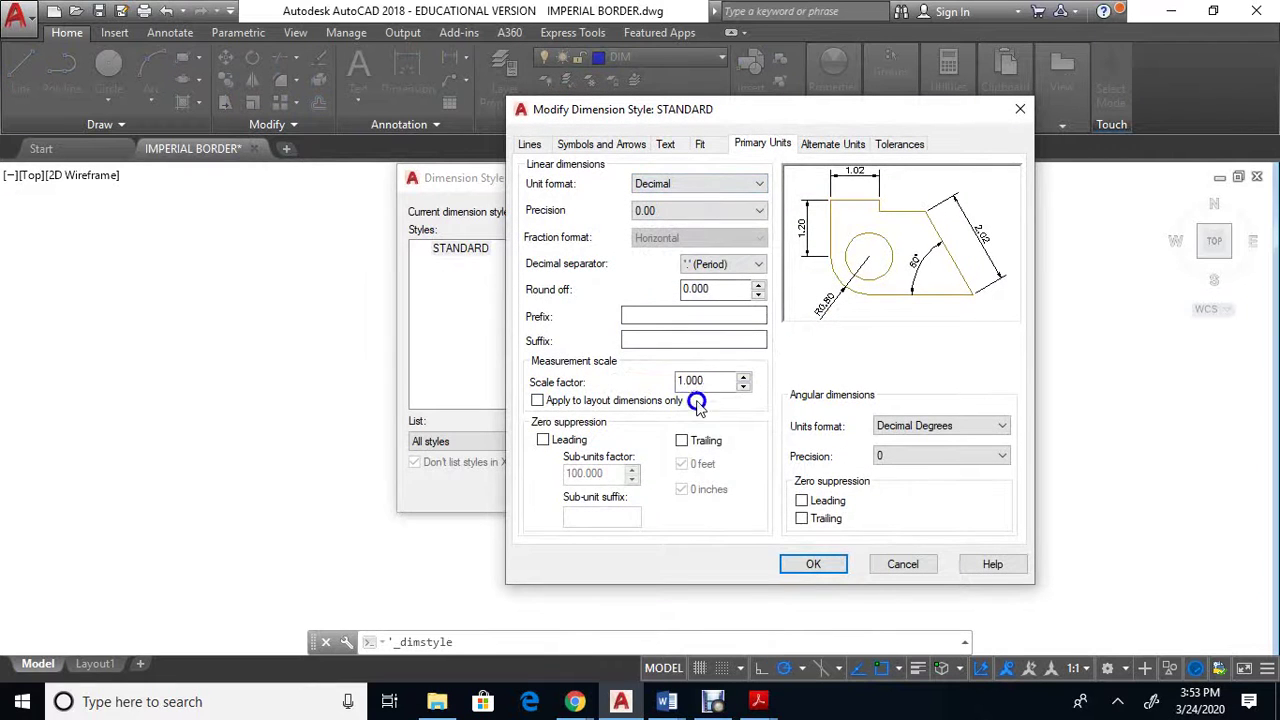
{"action": "left_click", "coordinate": [705, 146]}
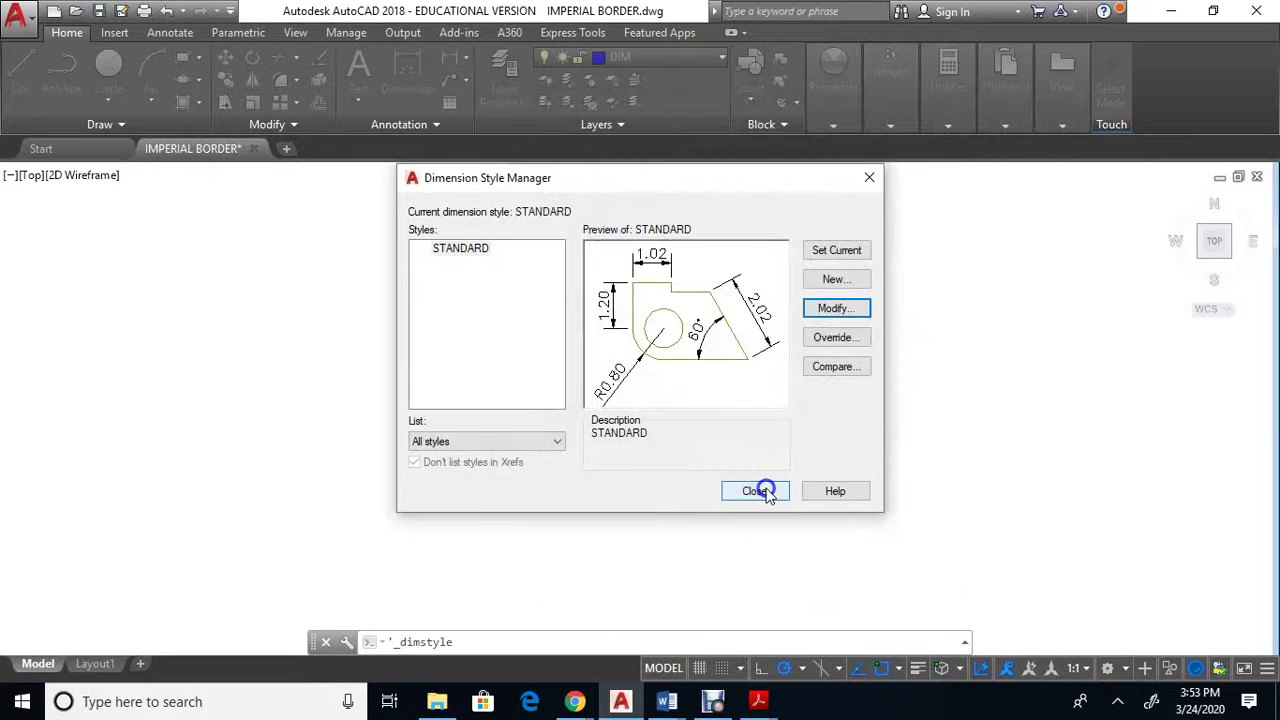
{"action": "left_click", "coordinate": [766, 491]}
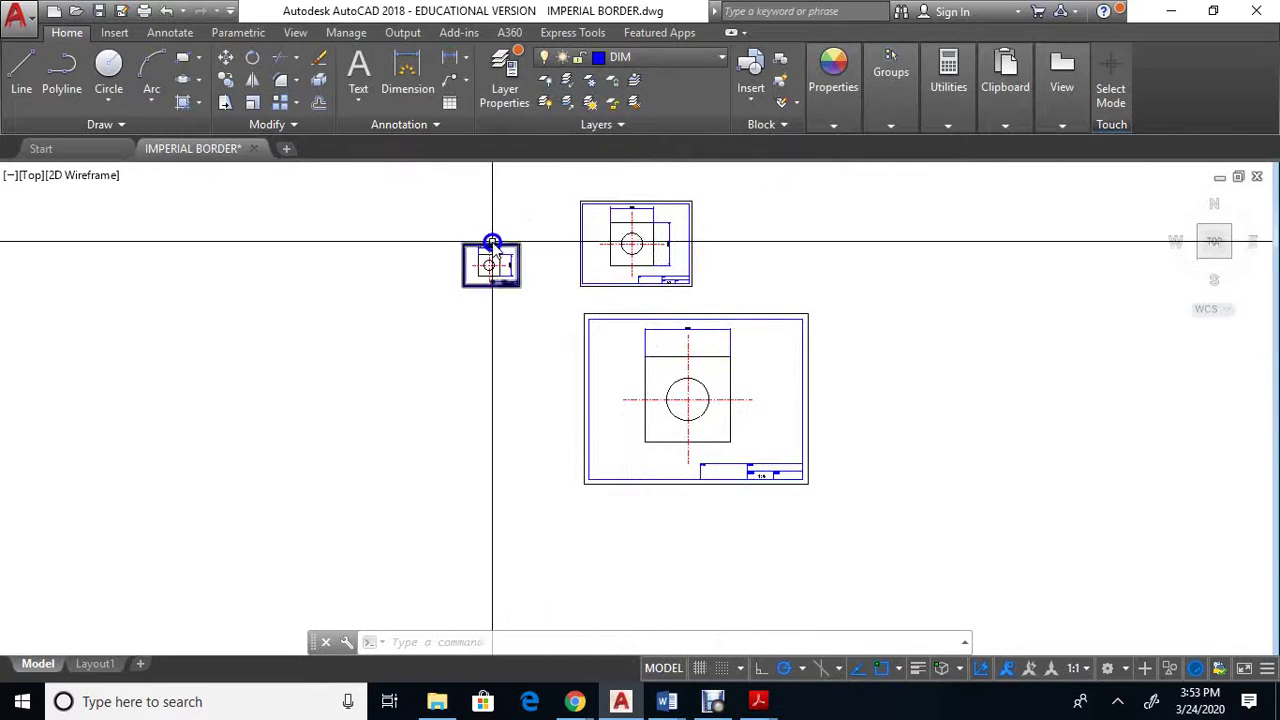
Compare the dimension text size and title block scale entries on the 1:1, 1:2 and 1:4 sheets.
{"action": "scroll", "coordinate": [491, 255], "scroll_direction": "up", "scroll_amount": 8}
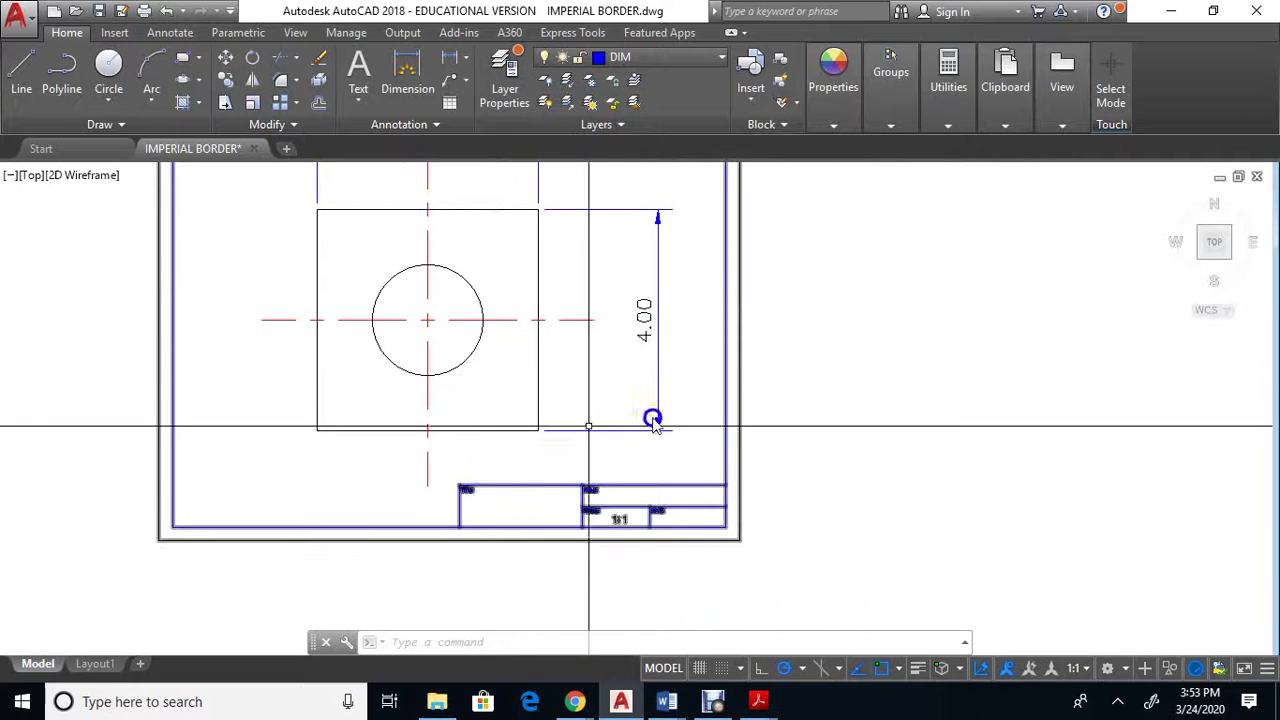
{"action": "scroll", "coordinate": [830, 419], "scroll_direction": "down", "scroll_amount": 2}
{"action": "scroll", "coordinate": [940, 378], "scroll_direction": "up", "scroll_amount": 2}
{"action": "middle_click_drag", "start_coordinate": [943, 379], "coordinate": [389, 530]}
{"action": "scroll", "coordinate": [391, 527], "scroll_direction": "down", "scroll_amount": 4}
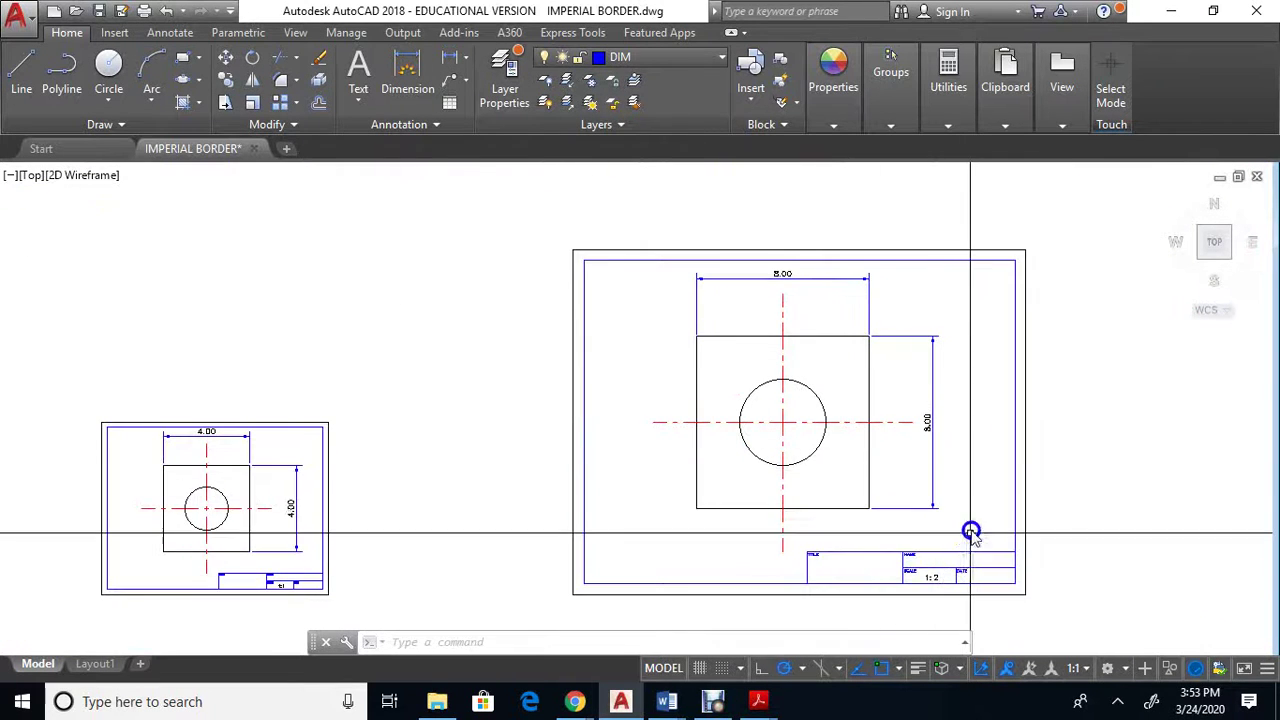
{"action": "middle_click_drag", "start_coordinate": [971, 522], "coordinate": [905, 100]}
{"action": "mouse_move", "coordinate": [906, 497]}
{"action": "middle_mouse_down"}
{"action": "mouse_move", "coordinate": [886, 314]}
{"action": "mouse_move", "coordinate": [791, 200]}
{"action": "middle_mouse_up"}
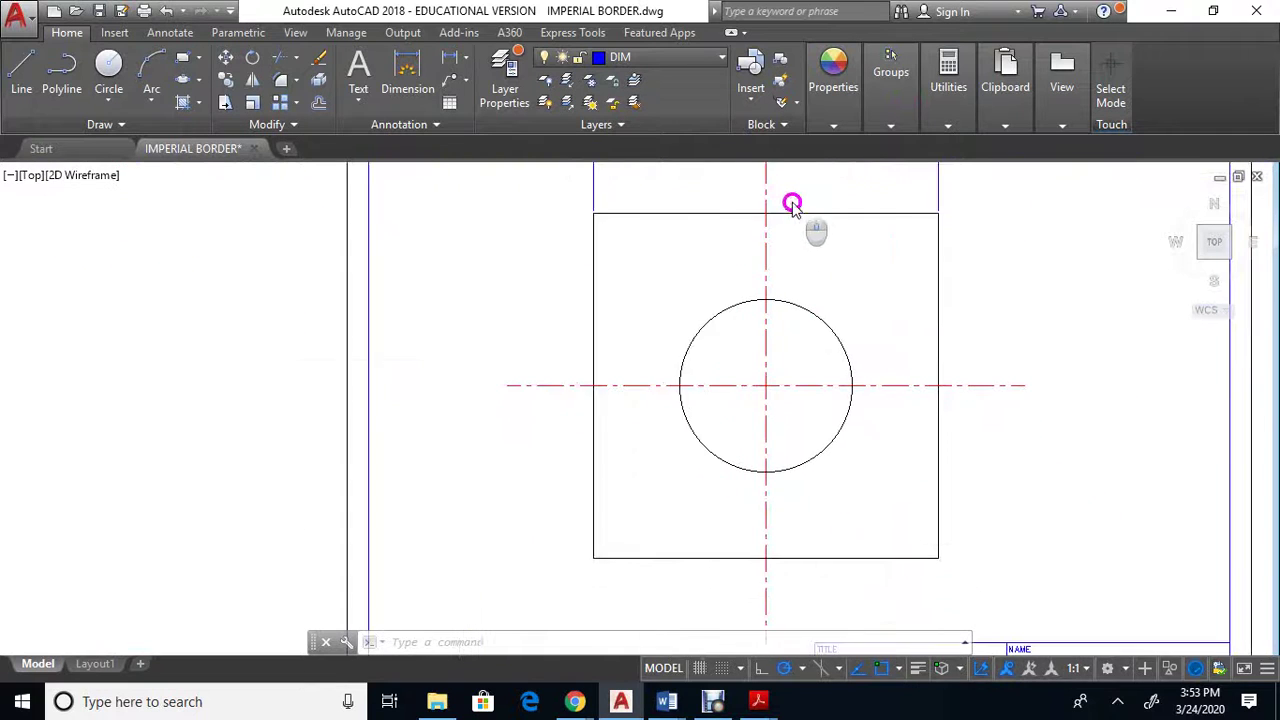
{"action": "scroll", "coordinate": [860, 350], "scroll_direction": "down", "scroll_amount": 3}
{"action": "scroll", "coordinate": [929, 443], "scroll_direction": "up", "scroll_amount": 2}
{"action": "middle_click_drag", "start_coordinate": [929, 443], "coordinate": [1003, 490]}
{"action": "scroll", "coordinate": [766, 357], "scroll_direction": "down", "scroll_amount": 1}
{"action": "scroll", "coordinate": [723, 320], "scroll_direction": "down", "scroll_amount": 1}
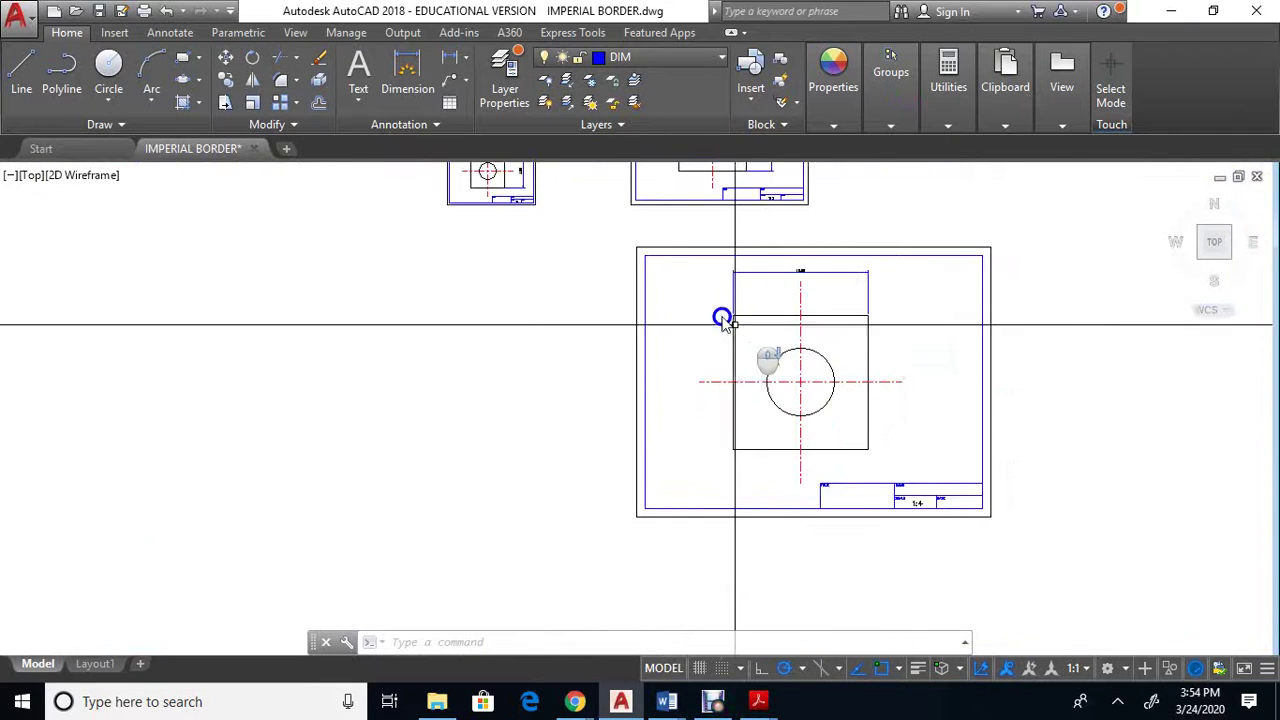
{"action": "middle_click_drag", "start_coordinate": [723, 320], "coordinate": [714, 428]}
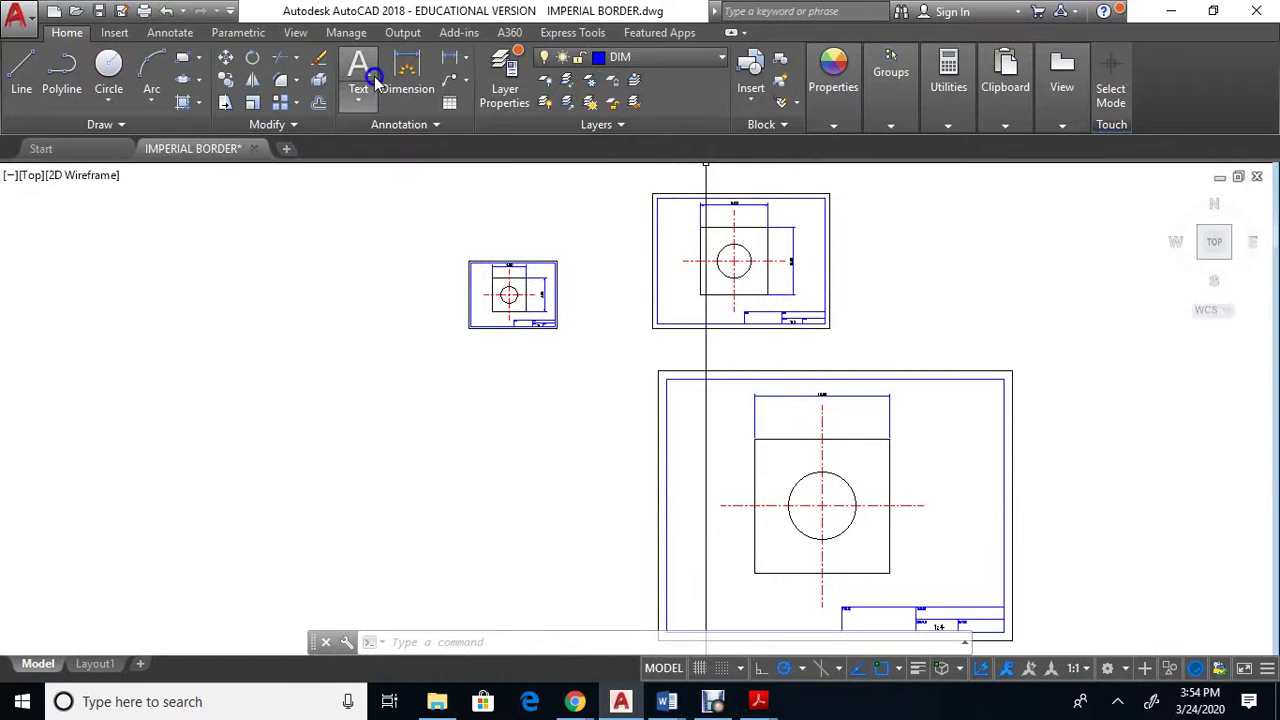
Create a dimension style named SCALE 4 from STANDARD for all dimensions and set its overall feature scale.
{"action": "left_click", "coordinate": [401, 133]}
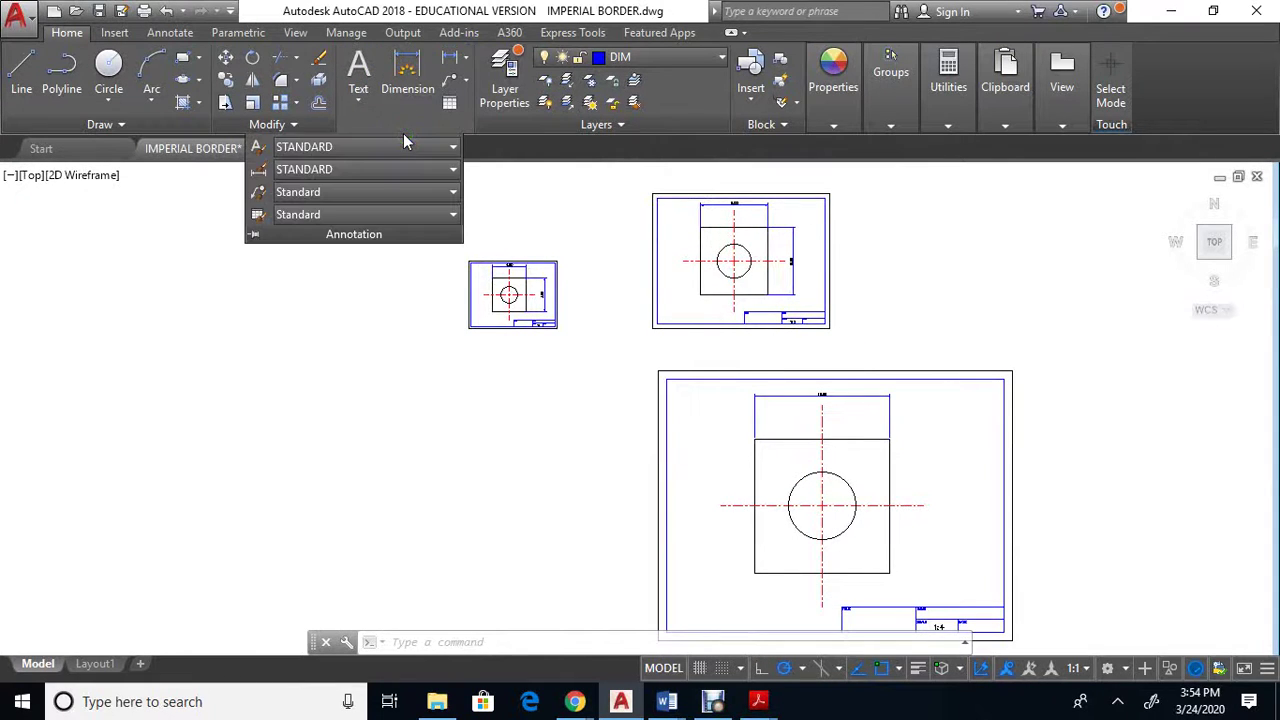
{"action": "left_click", "coordinate": [274, 171]}
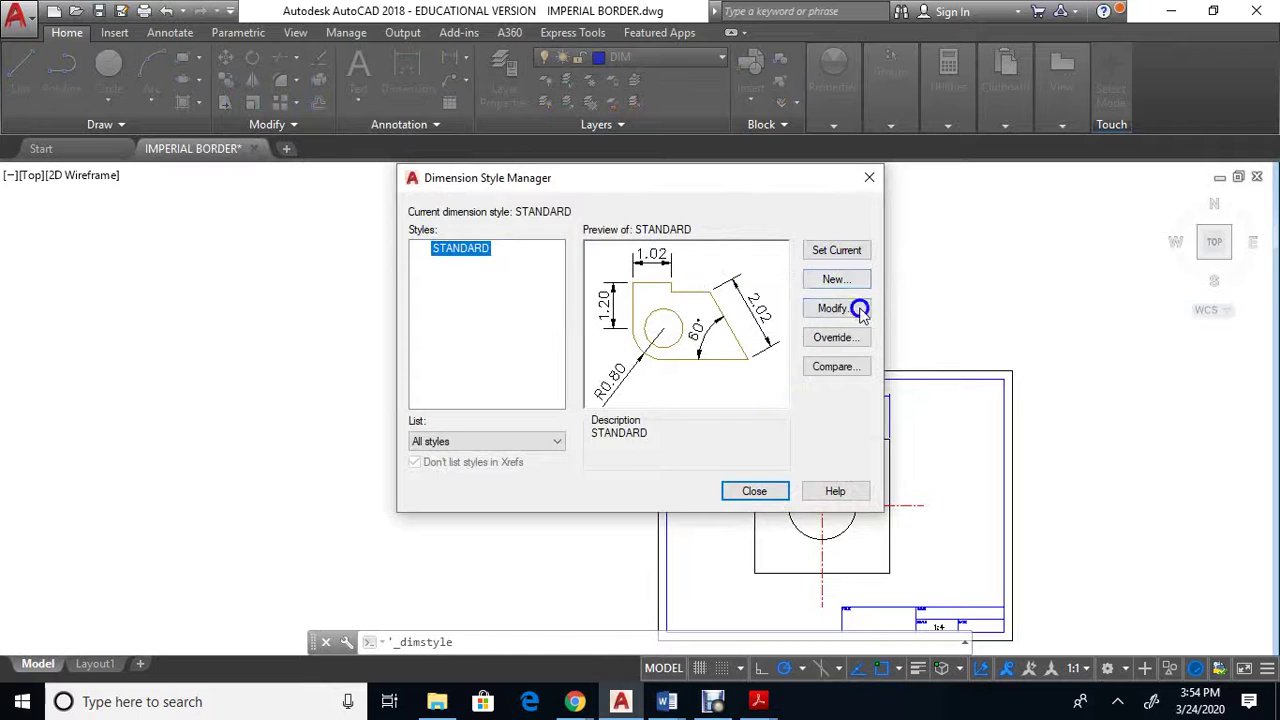
{"action": "left_click", "coordinate": [836, 280]}
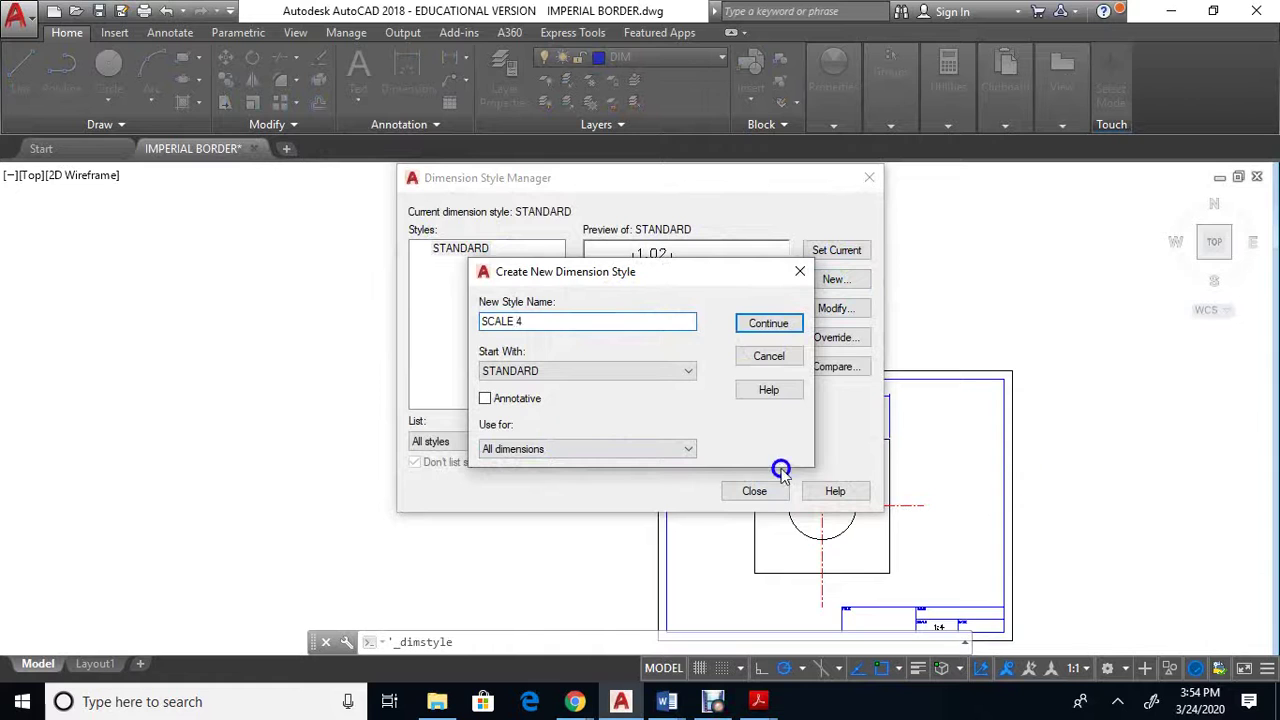
{"action": "left_click", "coordinate": [778, 325]}
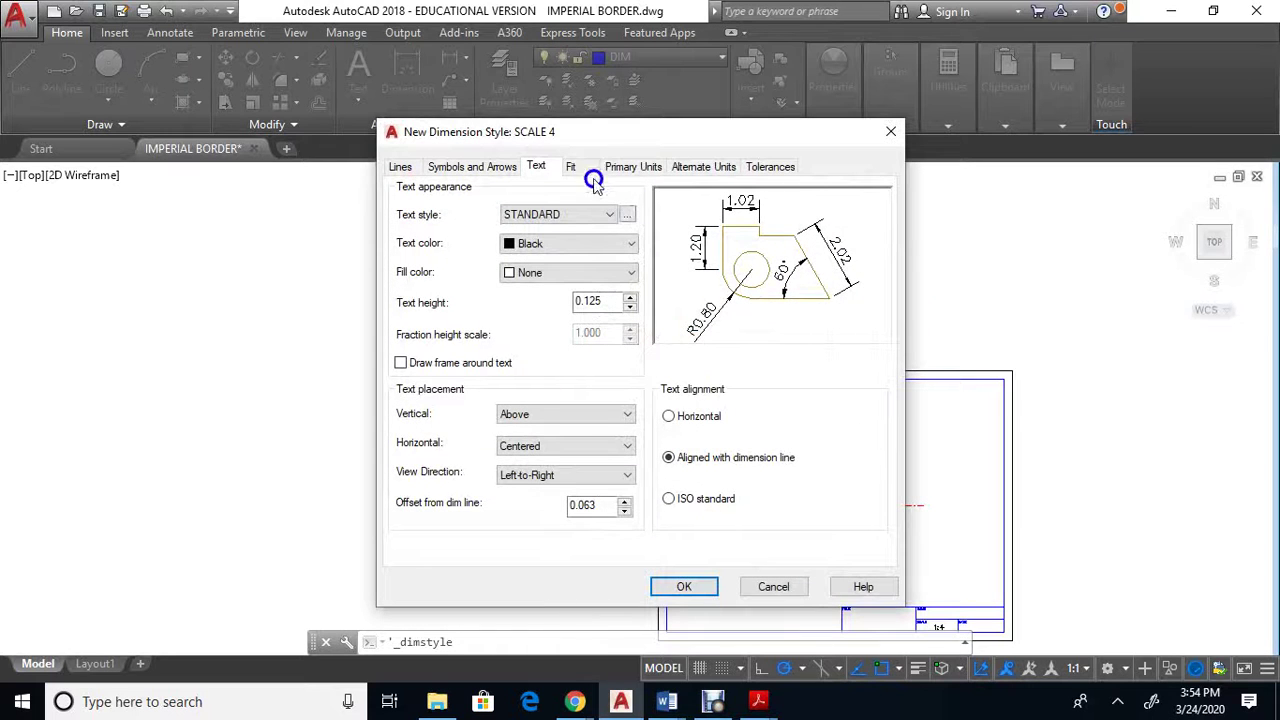
{"action": "left_click", "coordinate": [572, 168]}
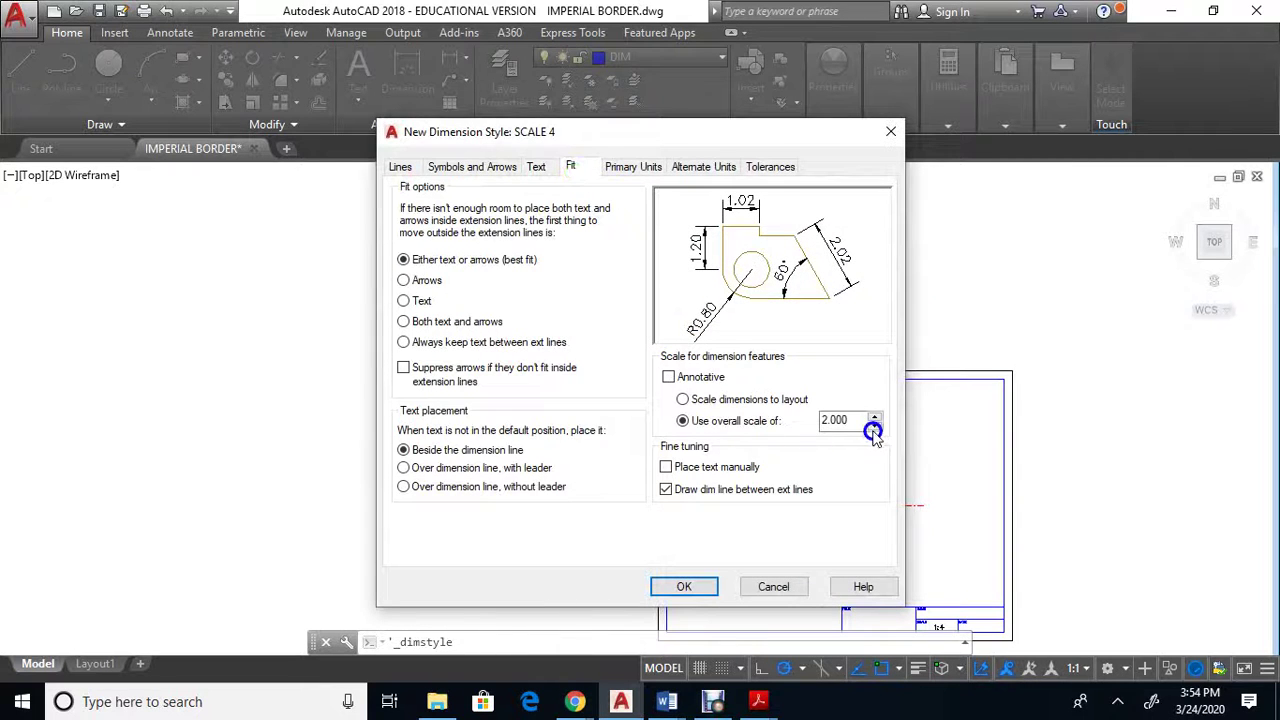
{"action": "left_click", "coordinate": [662, 585]}
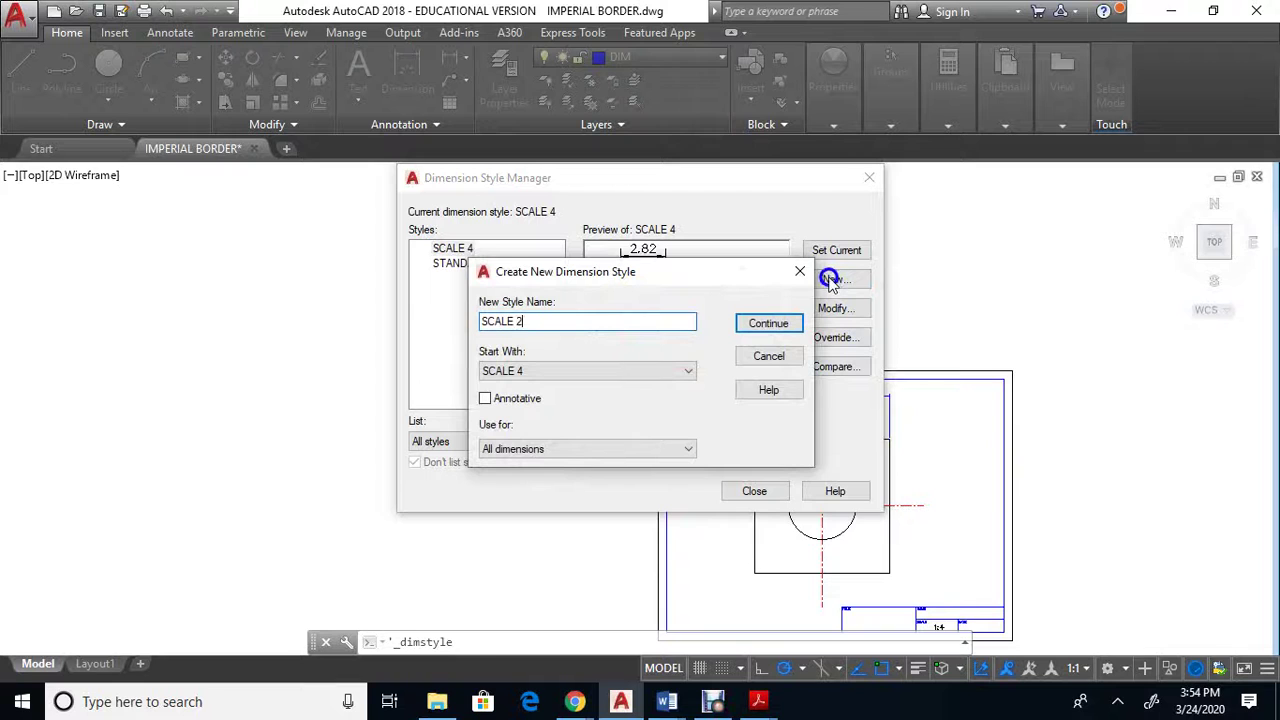
Create a dimension style named SCALE 2 from SCALE 4 with an overall scale of 2 for dimension features.
{"action": "left_click", "coordinate": [768, 322]}
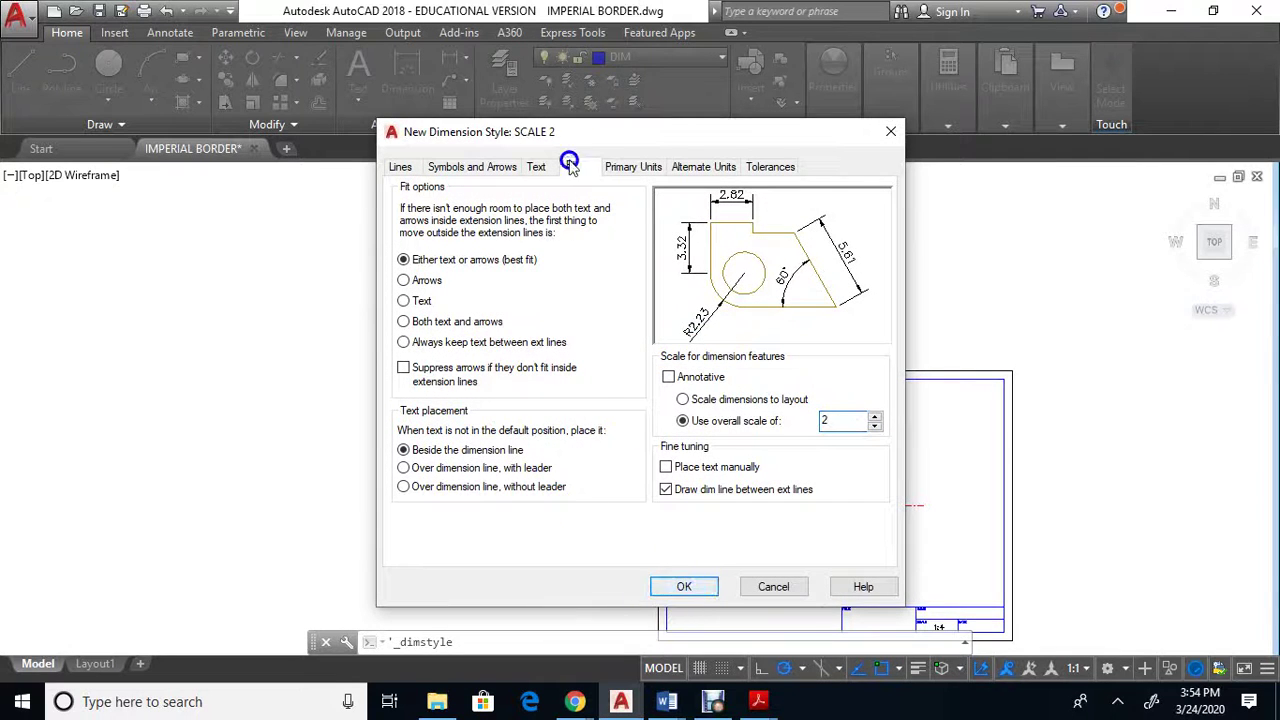
{"action": "left_click", "coordinate": [688, 586]}
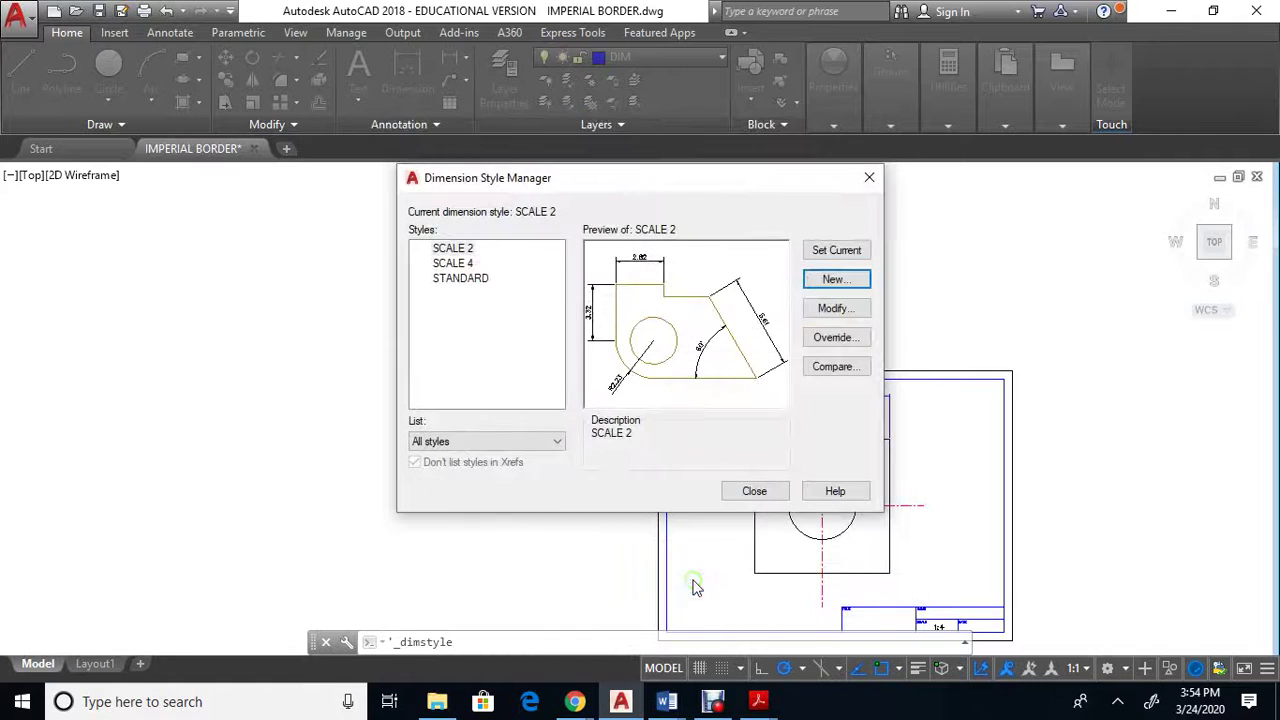
Create a dimension style named SCALE 1 from SCALE 2 with an overall scale of 1 for dimension features.
{"action": "left_click", "coordinate": [838, 280]}
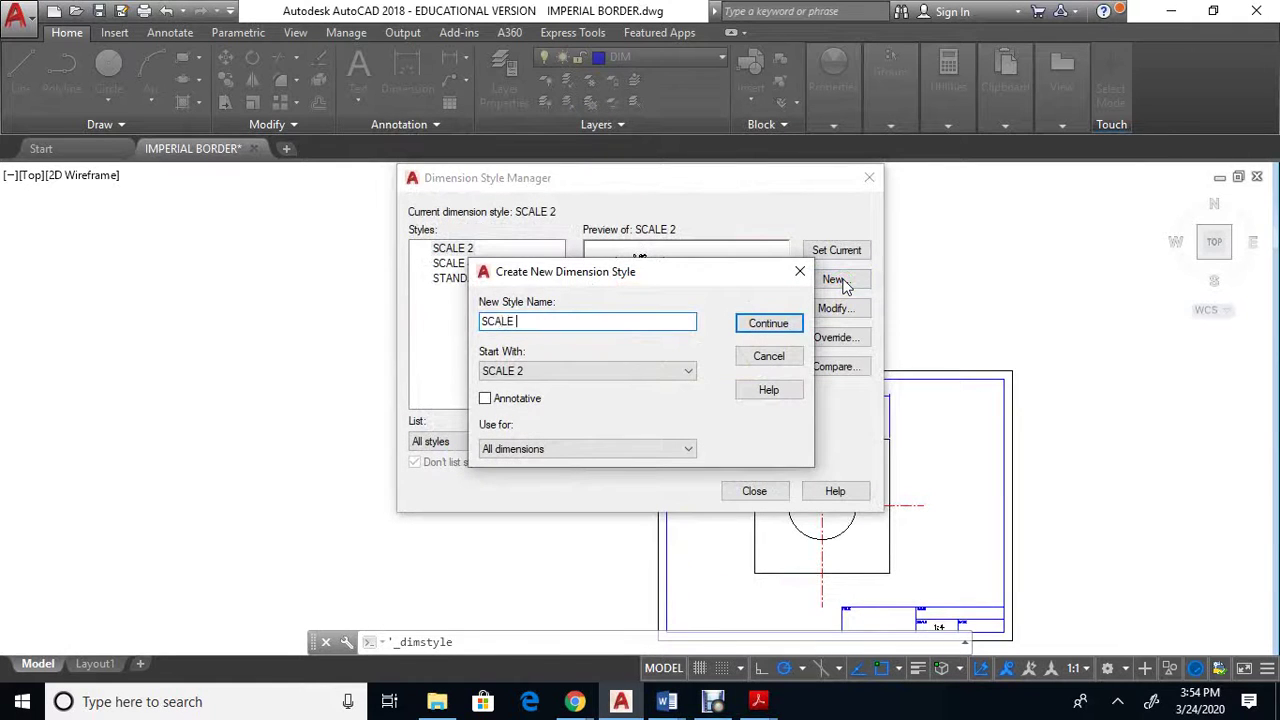
{"action": "left_click", "coordinate": [765, 323]}
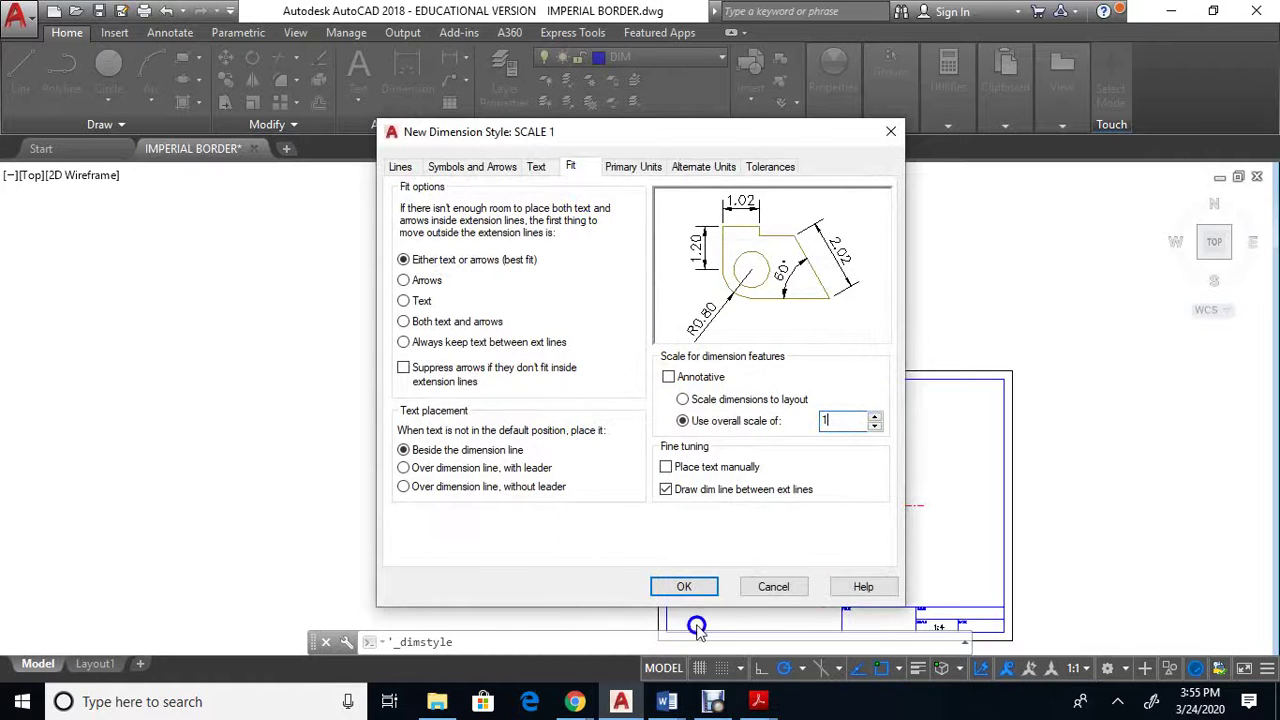
{"action": "left_click", "coordinate": [684, 586]}
{"action": "left_click", "coordinate": [757, 492]}
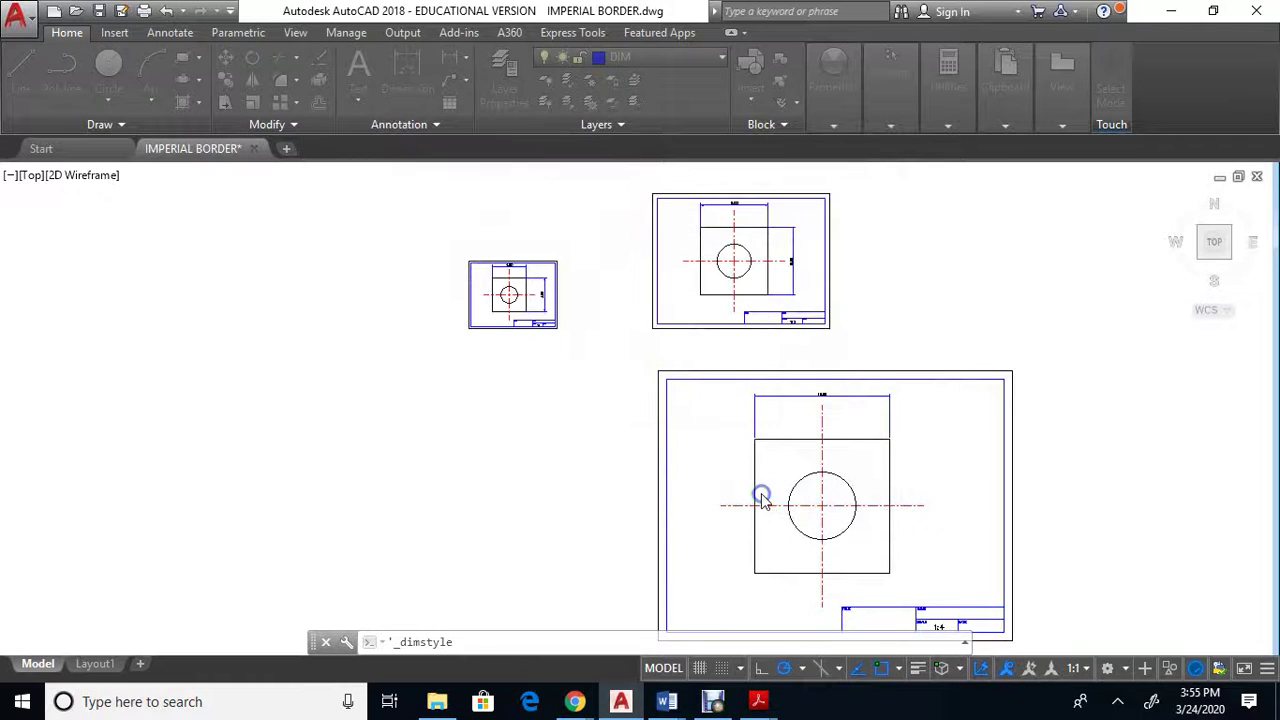
Delete the existing linear dimensions around the squares on the 1:1, 1:2 and 1:4 sheets.
{"action": "scroll", "coordinate": [537, 335], "scroll_direction": "up", "scroll_amount": 2}
{"action": "scroll", "coordinate": [545, 360], "scroll_direction": "up", "scroll_amount": 2}
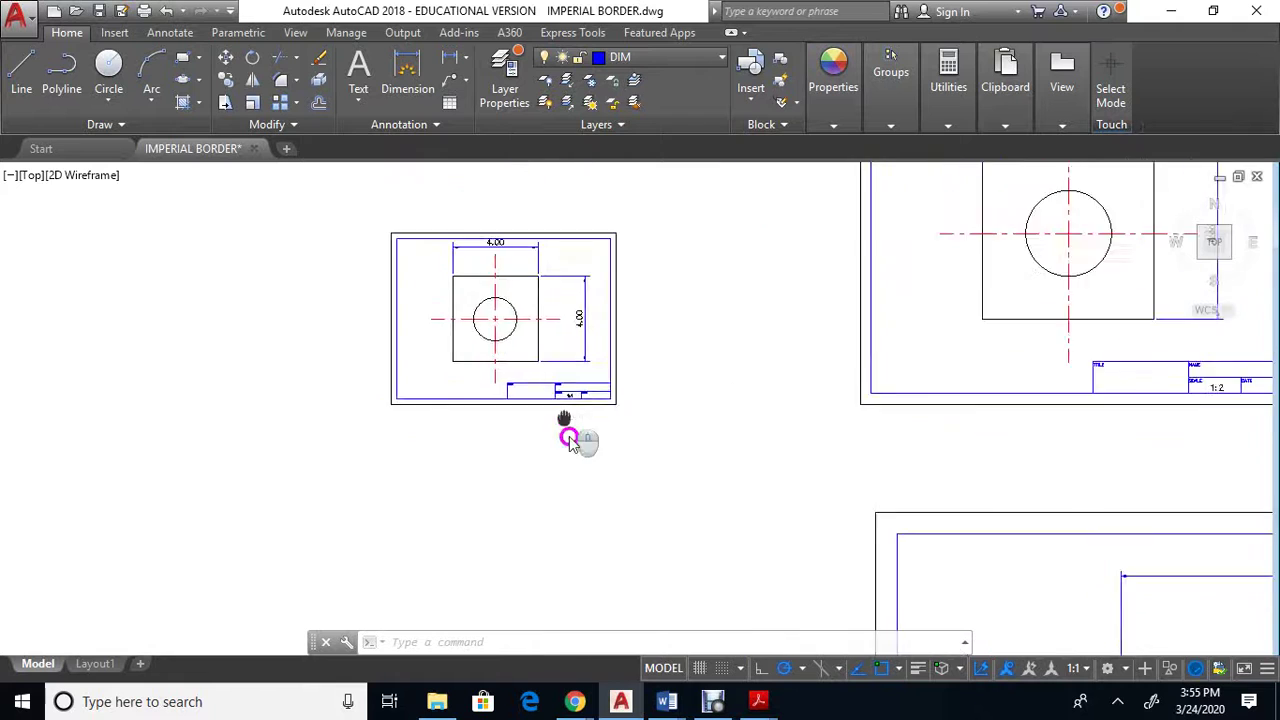
{"action": "scroll", "coordinate": [572, 420], "scroll_direction": "down", "scroll_amount": 2}
{"action": "left_click", "coordinate": [586, 358]}
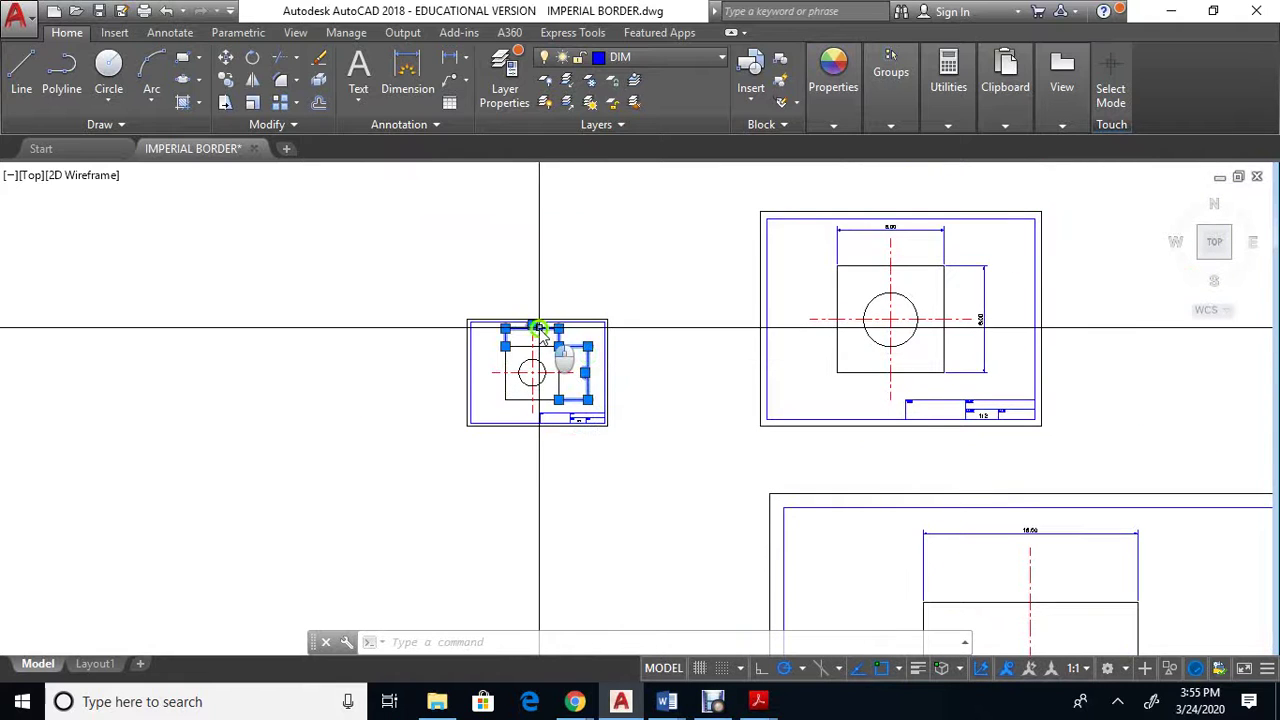
{"action": "left_click", "coordinate": [981, 271]}
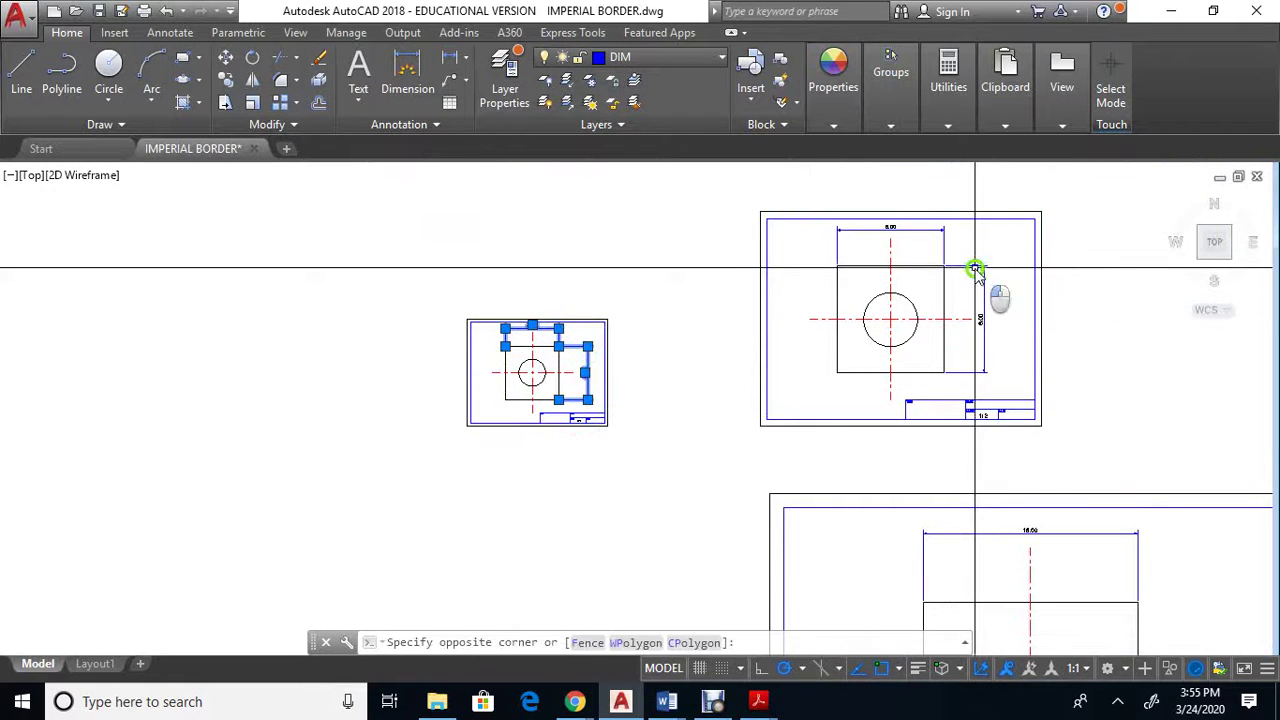
{"action": "left_click", "coordinate": [966, 264]}
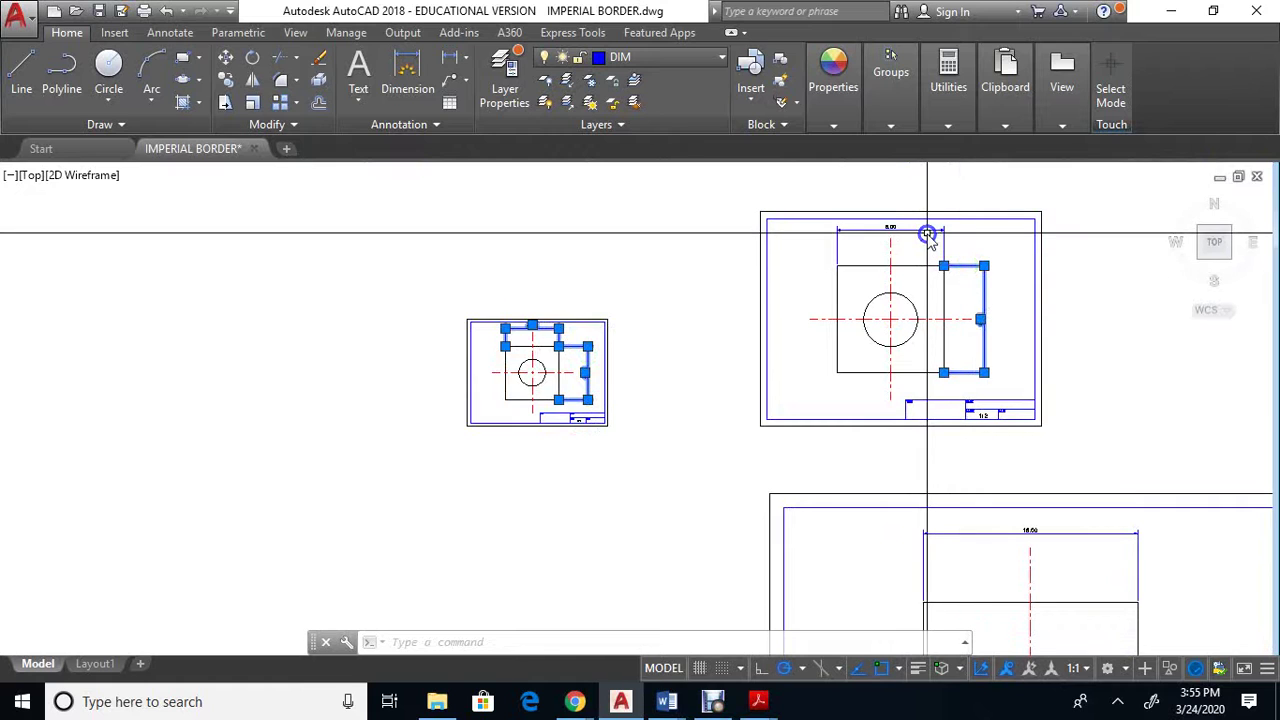
{"action": "left_click", "coordinate": [929, 232]}
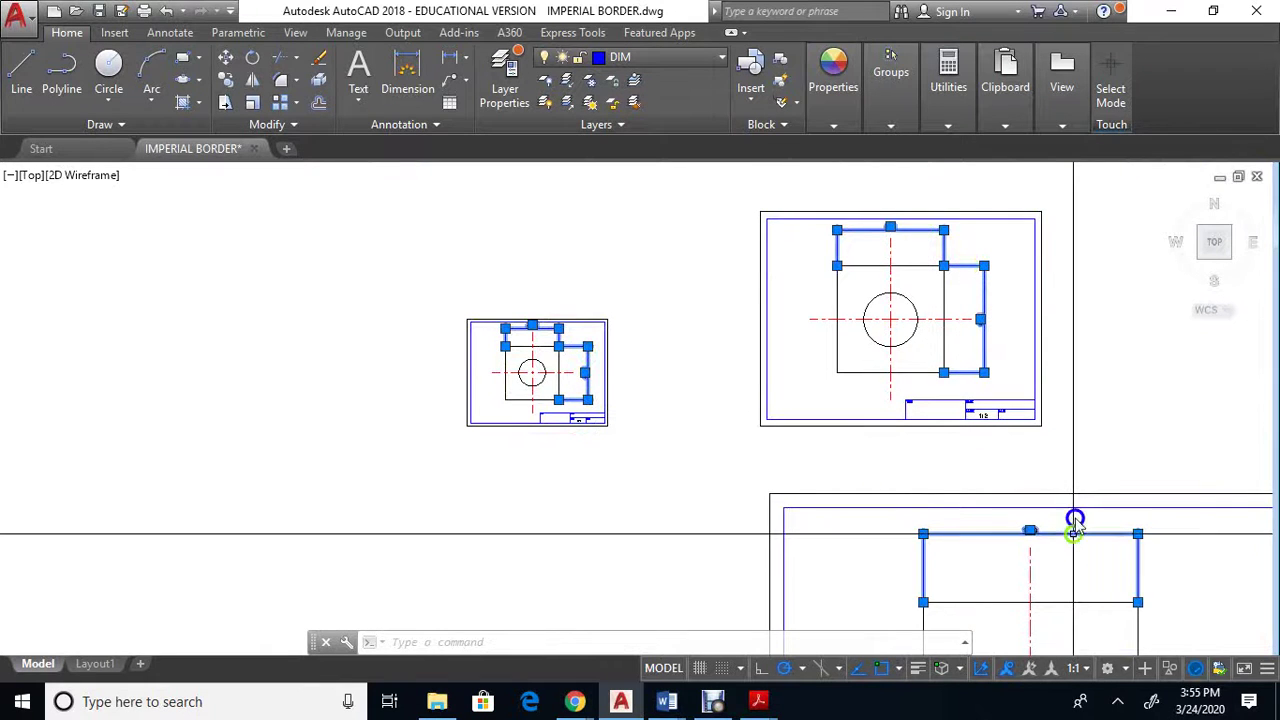
{"action": "key", "text": "Delete"}
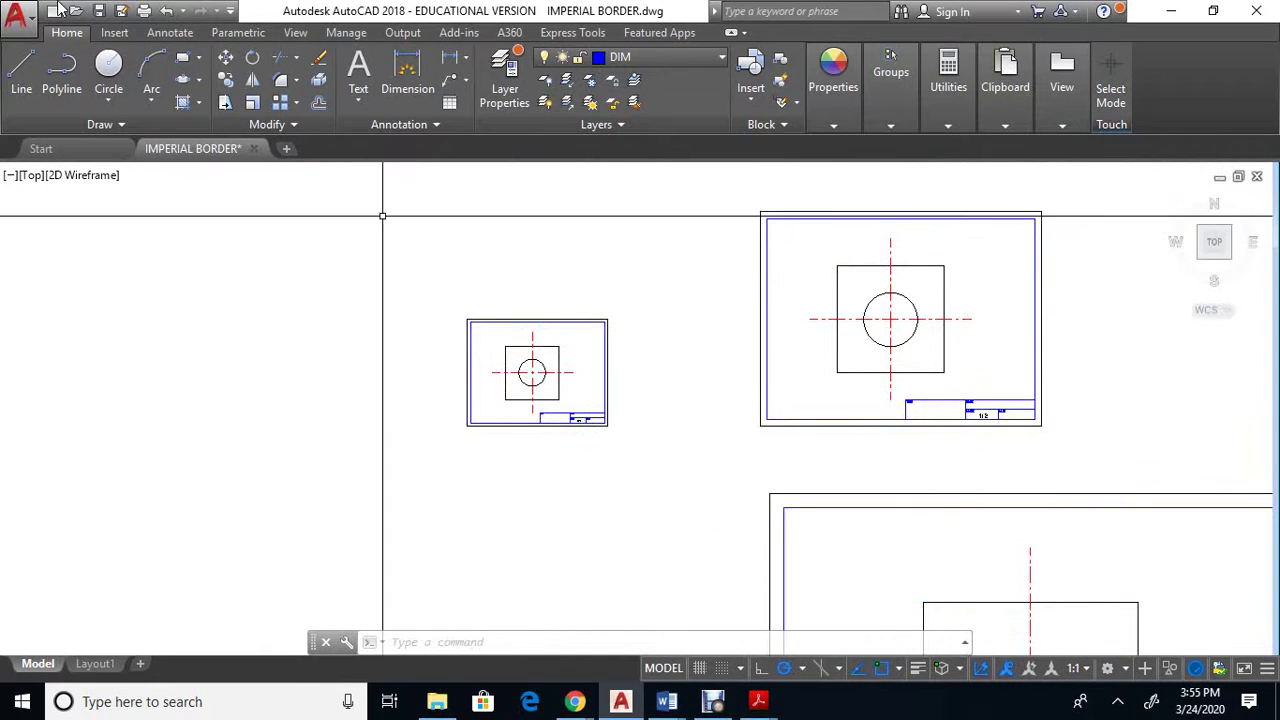
Make SCALE 1 the current dimension style for the 1:1 sheet.
{"action": "left_click", "coordinate": [400, 125]}
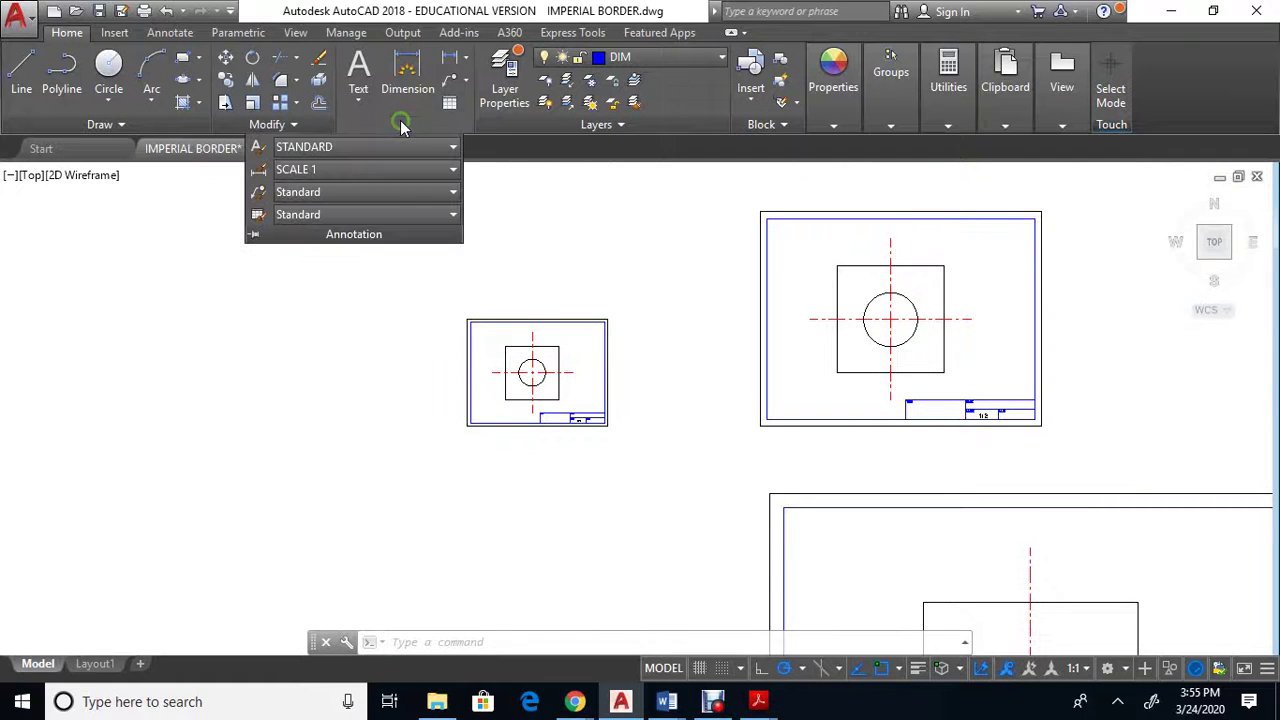
{"action": "left_click", "coordinate": [380, 172]}
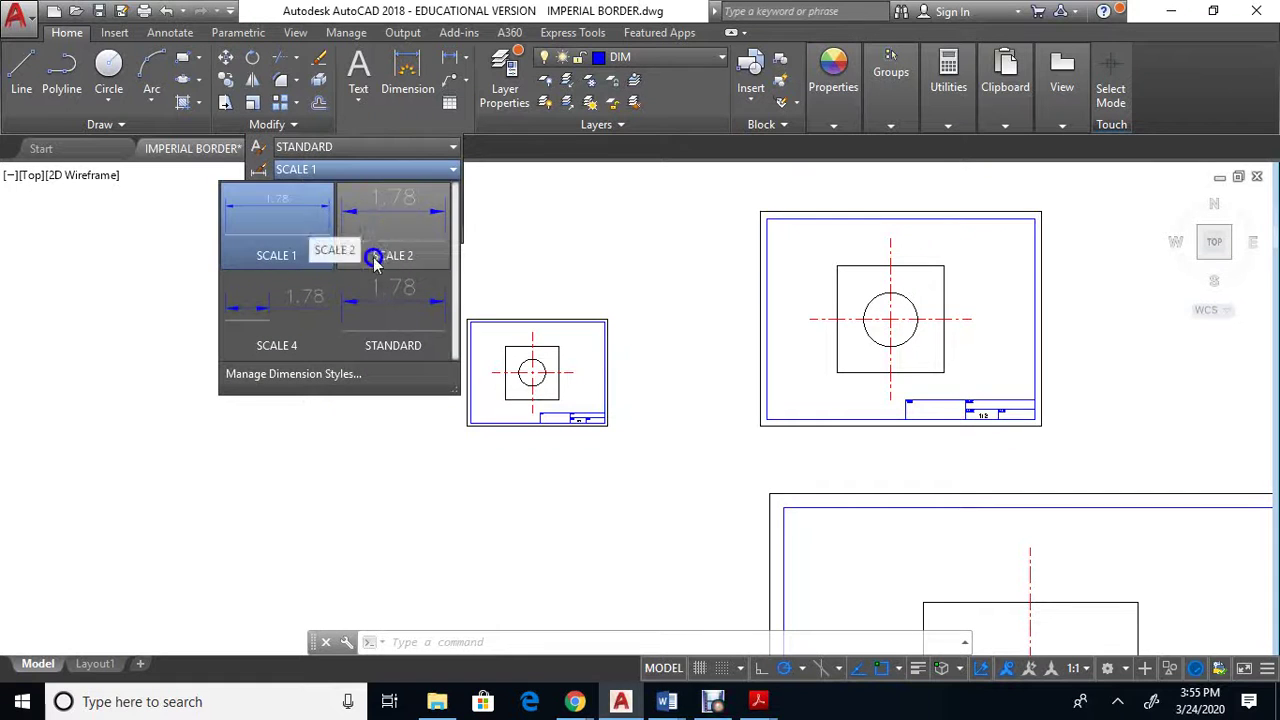
{"action": "left_click", "coordinate": [280, 208]}
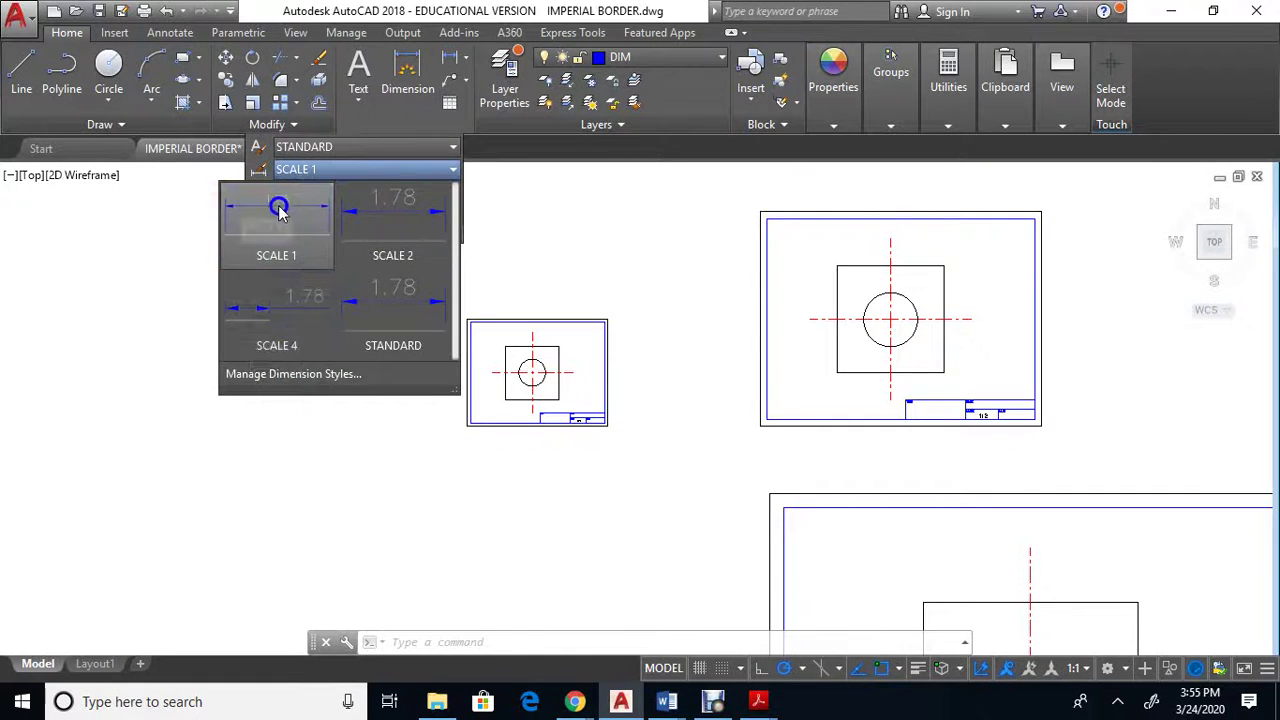
Add linear dimensions for the square's width above it and its height on its right side on the 1:1 sheet.
{"action": "scroll", "coordinate": [470, 315], "scroll_direction": "up", "scroll_amount": 2}
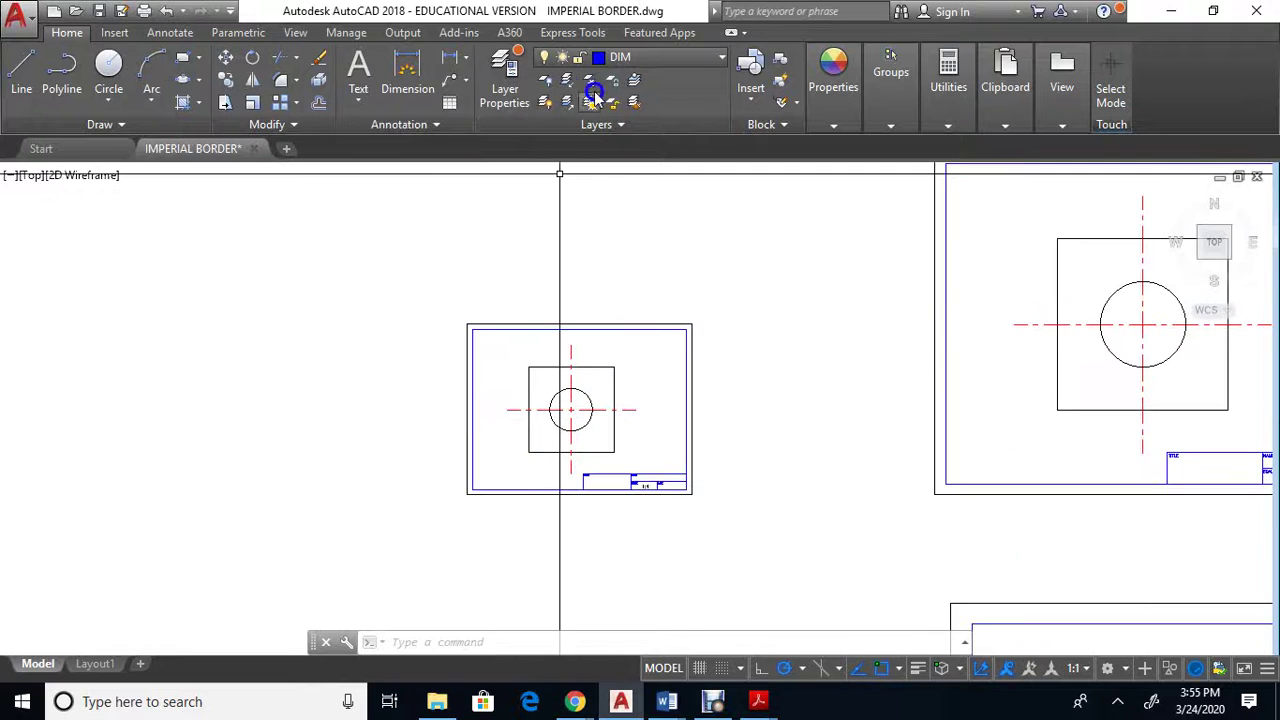
{"action": "left_click", "coordinate": [456, 57]}
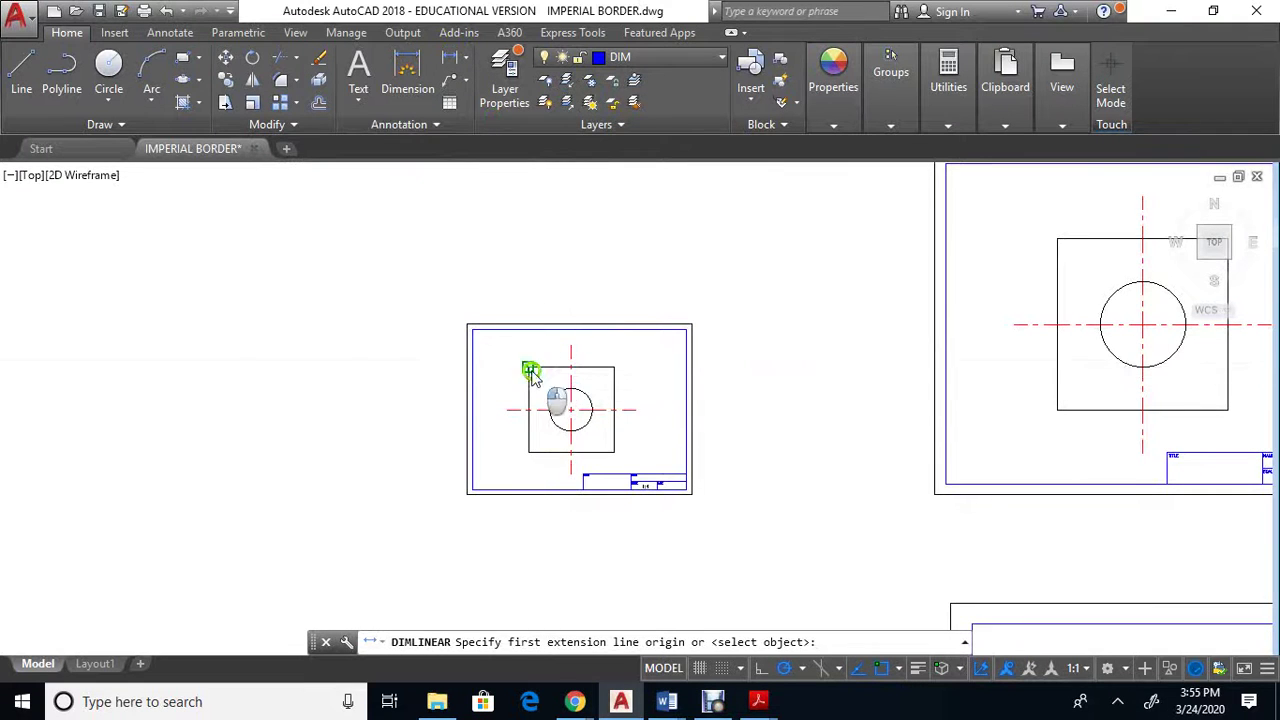
{"action": "left_click", "coordinate": [529, 367]}
{"action": "left_click", "coordinate": [610, 363]}
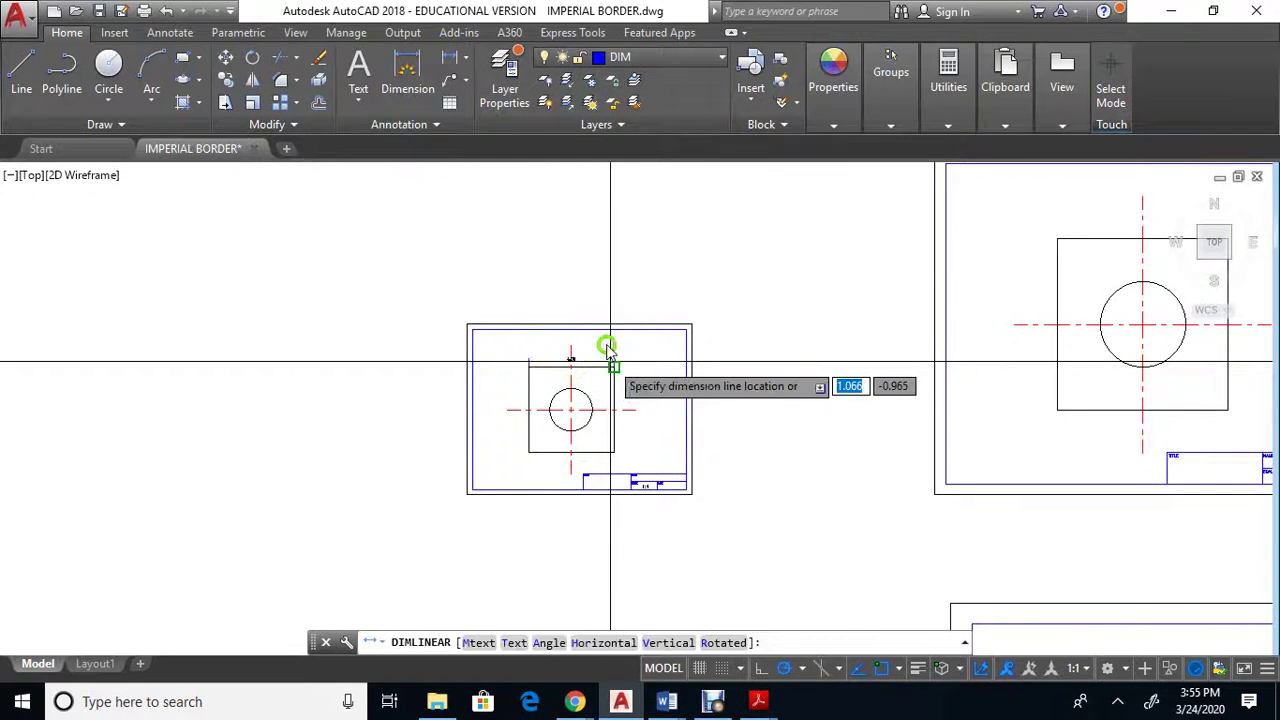
{"action": "scroll", "coordinate": [610, 360], "scroll_direction": "up", "scroll_amount": 2}
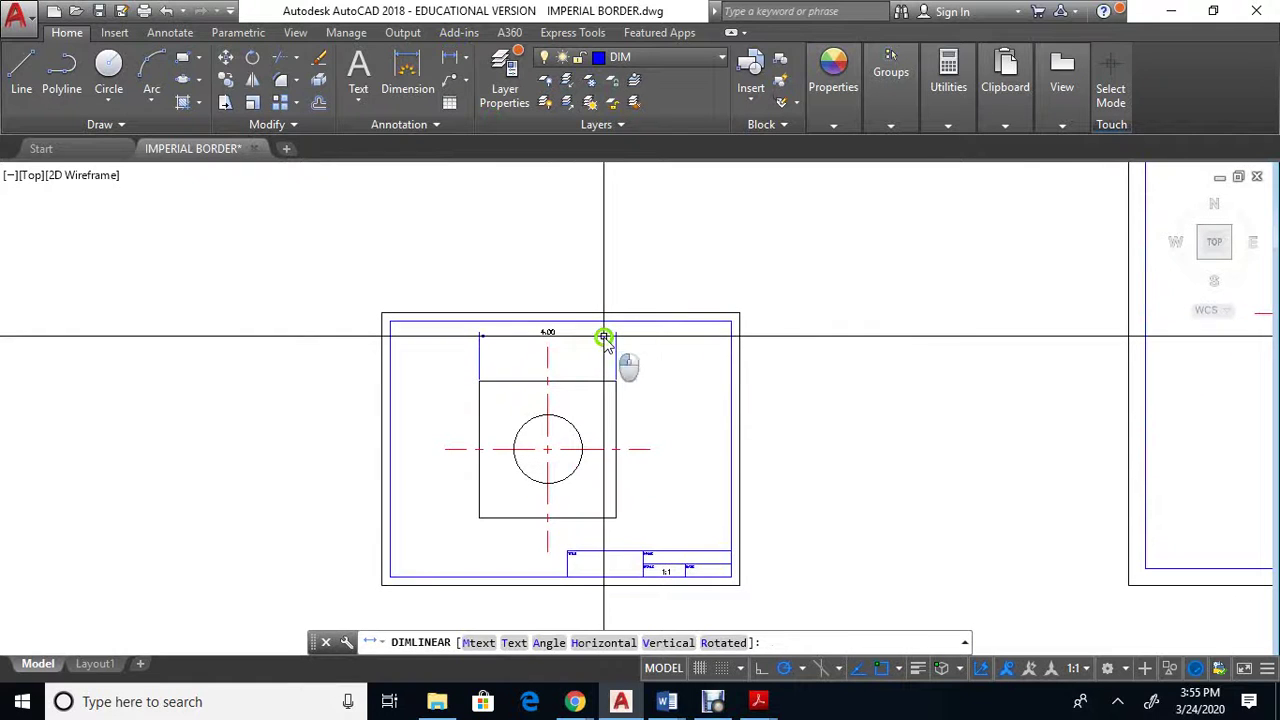
{"action": "left_click", "coordinate": [603, 337]}
{"action": "left_click", "coordinate": [449, 68]}
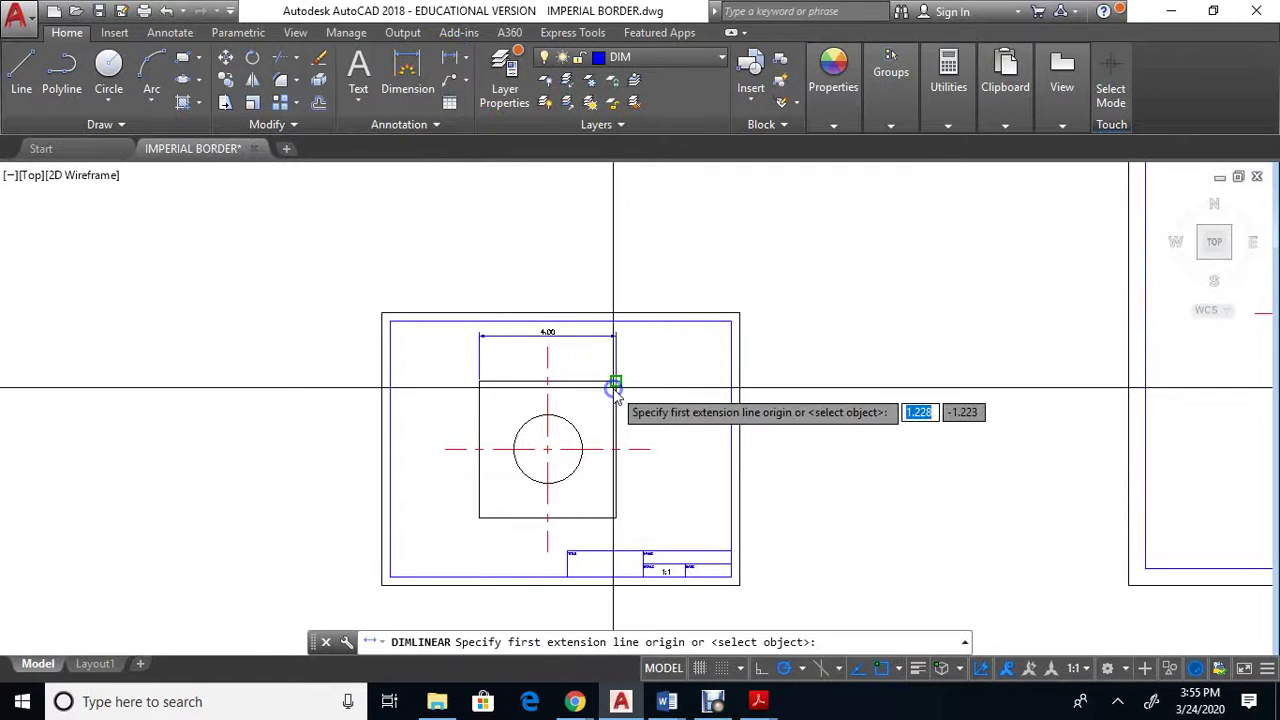
{"action": "left_click", "coordinate": [616, 381]}
{"action": "left_click", "coordinate": [610, 516]}
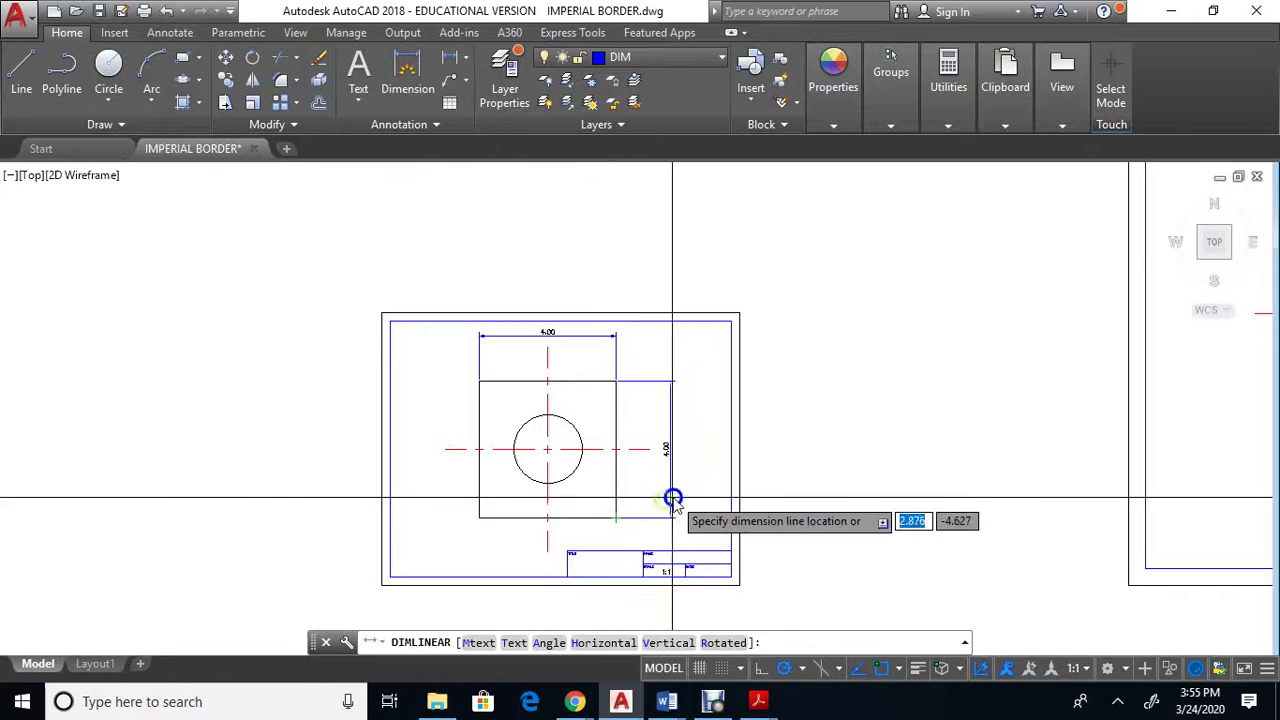
{"action": "left_click", "coordinate": [671, 493]}
Add a diameter dimension to the circle on the 1:1 sheet, placed outside the square at its upper left.
{"action": "left_click", "coordinate": [462, 59]}
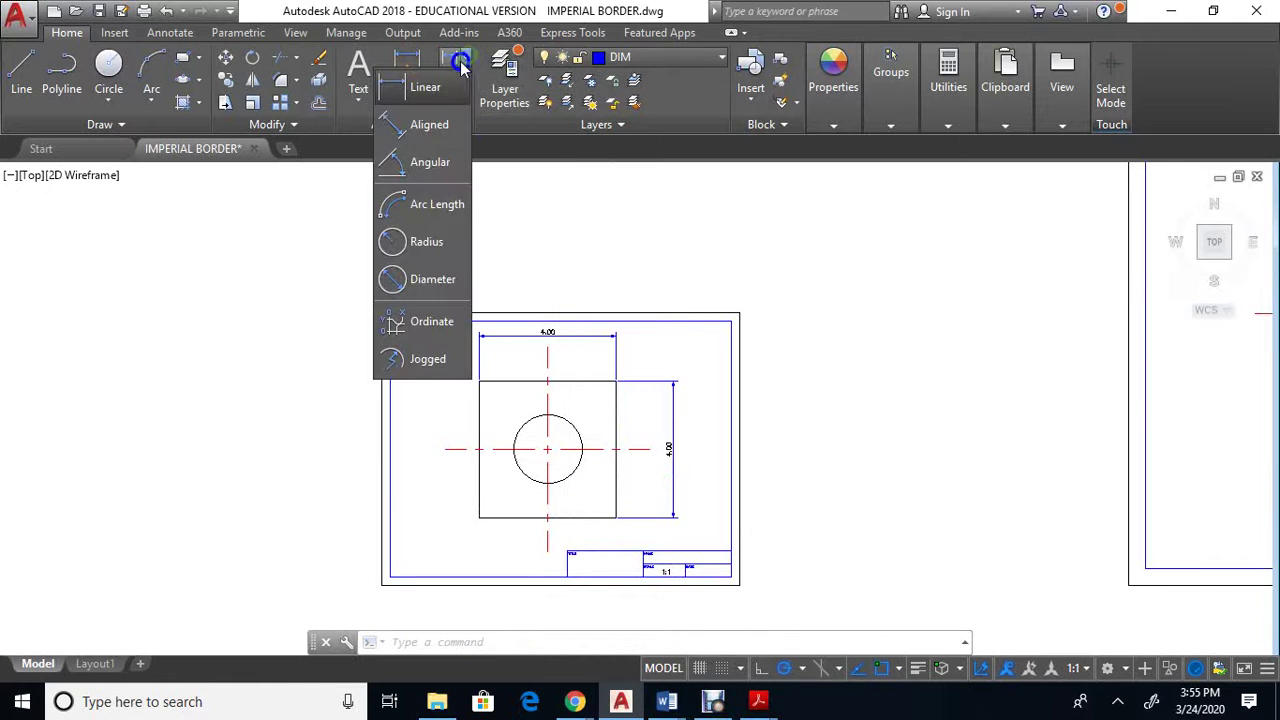
{"action": "left_click", "coordinate": [432, 281]}
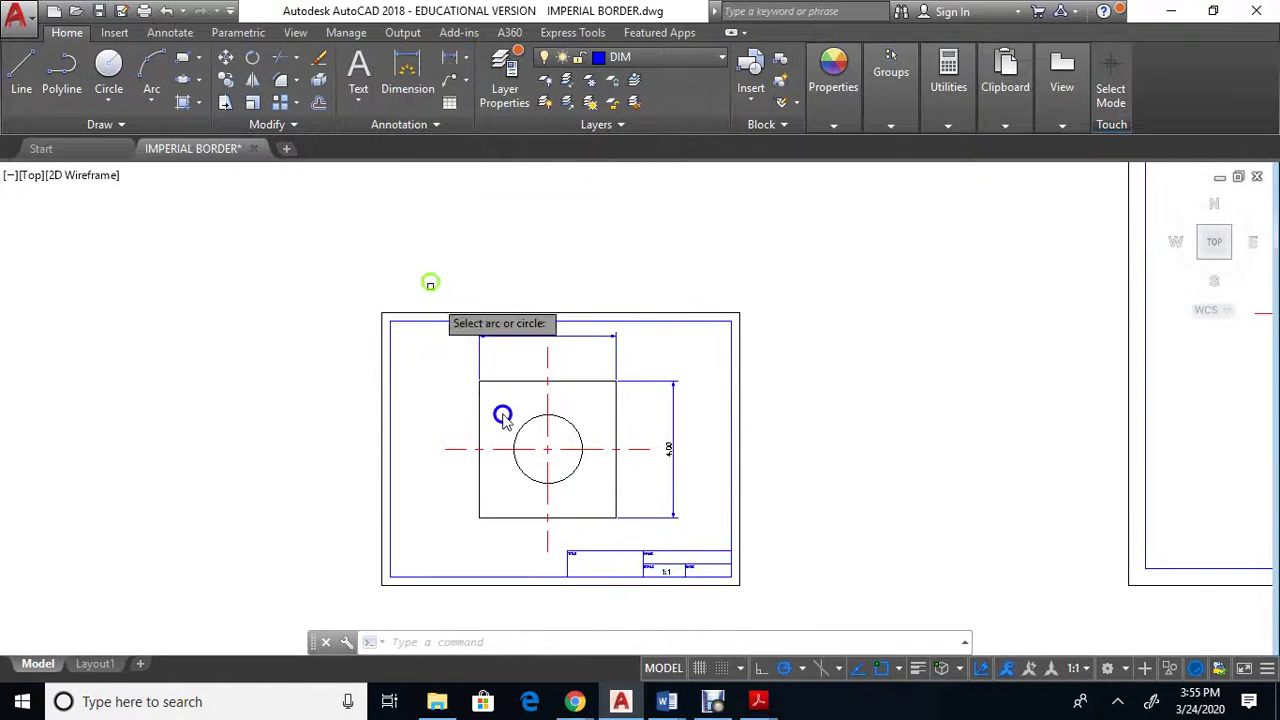
{"action": "left_click", "coordinate": [520, 430]}
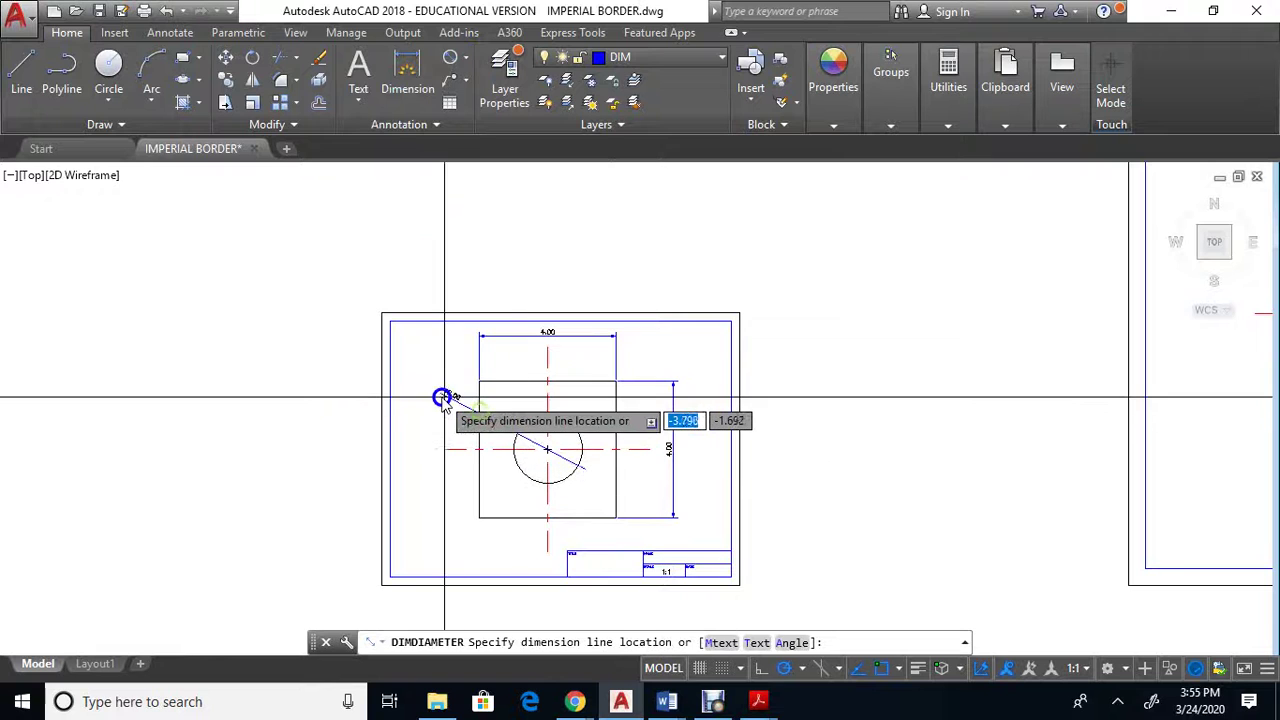
{"action": "left_click", "coordinate": [443, 398]}
{"action": "scroll", "coordinate": [691, 445], "scroll_direction": "up", "scroll_amount": 3}
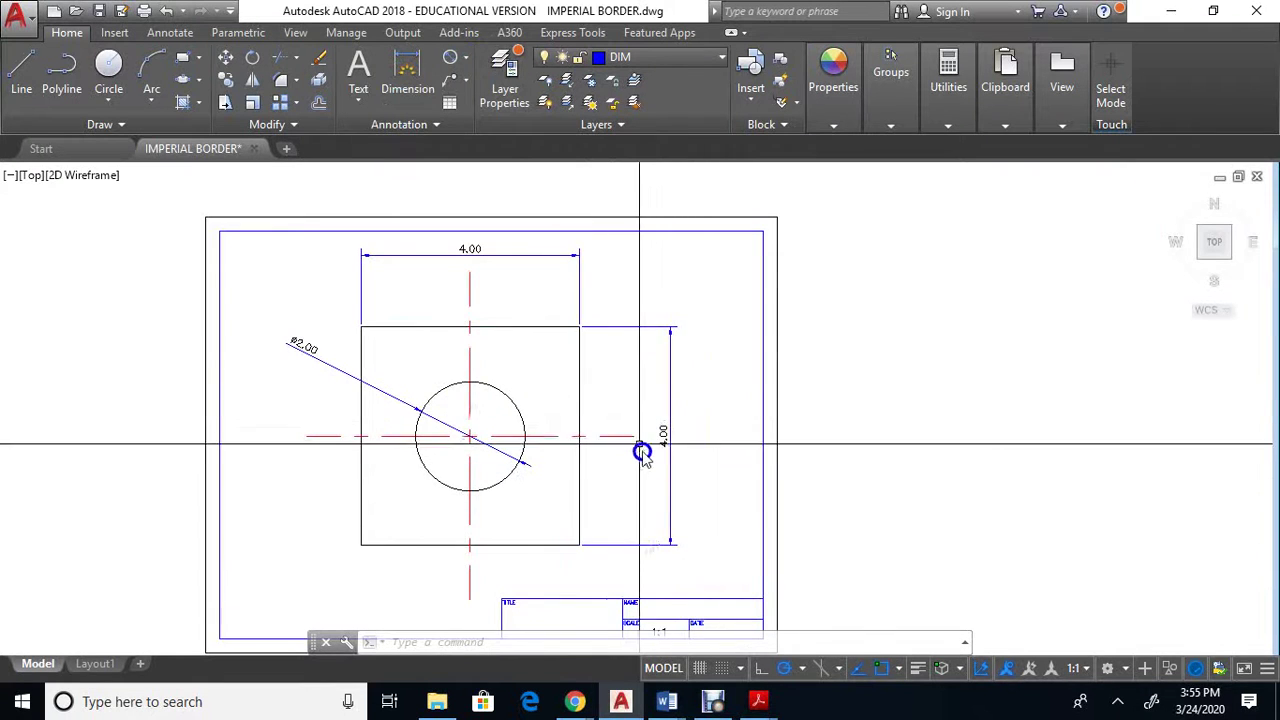
{"action": "middle_click_drag", "start_coordinate": [697, 486], "coordinate": [676, 270]}
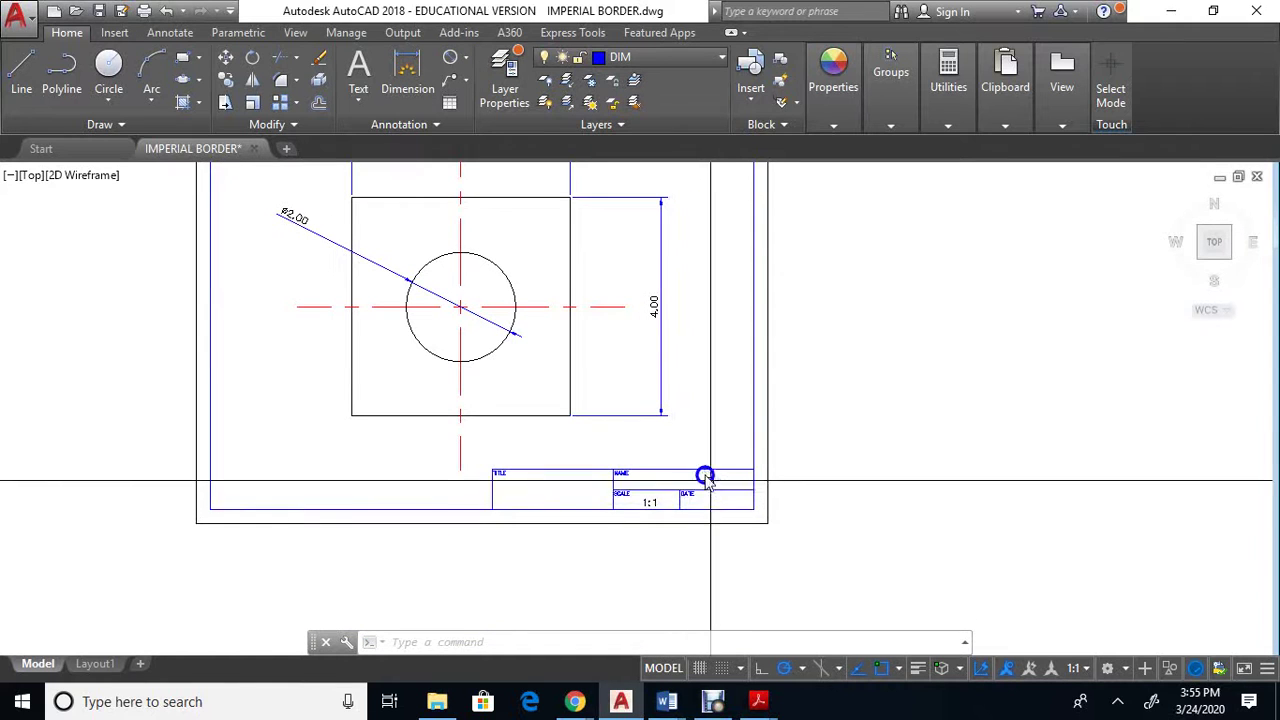
Make SCALE 2 the current dimension style for the 1:2 sheet.
{"action": "scroll", "coordinate": [678, 460], "scroll_direction": "down", "scroll_amount": 4}
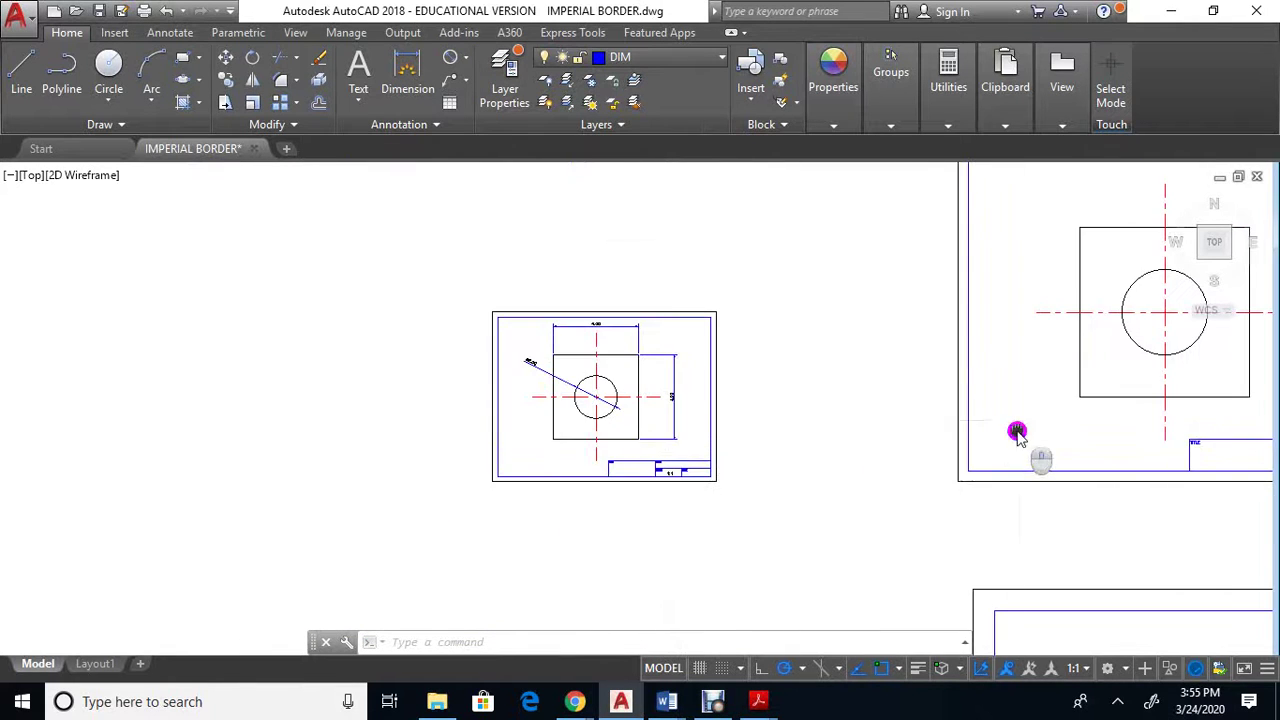
{"action": "middle_click_drag", "start_coordinate": [1014, 429], "coordinate": [523, 506]}
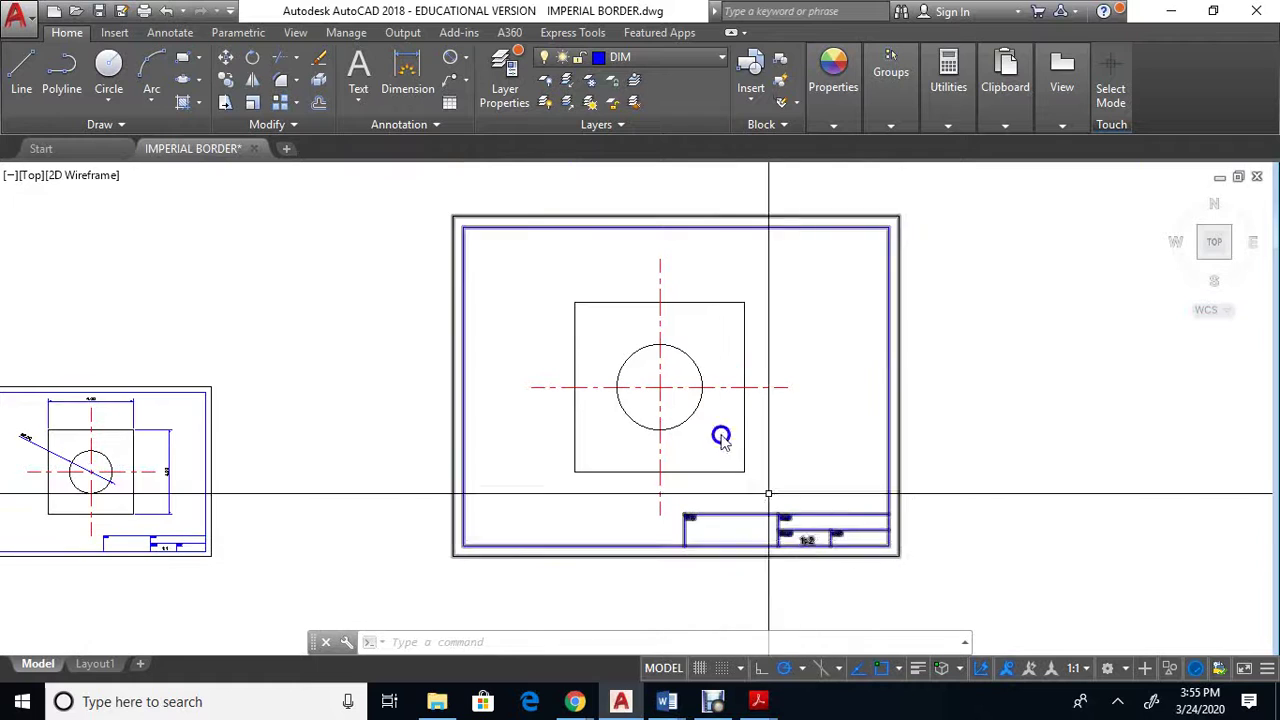
{"action": "left_click", "coordinate": [425, 128]}
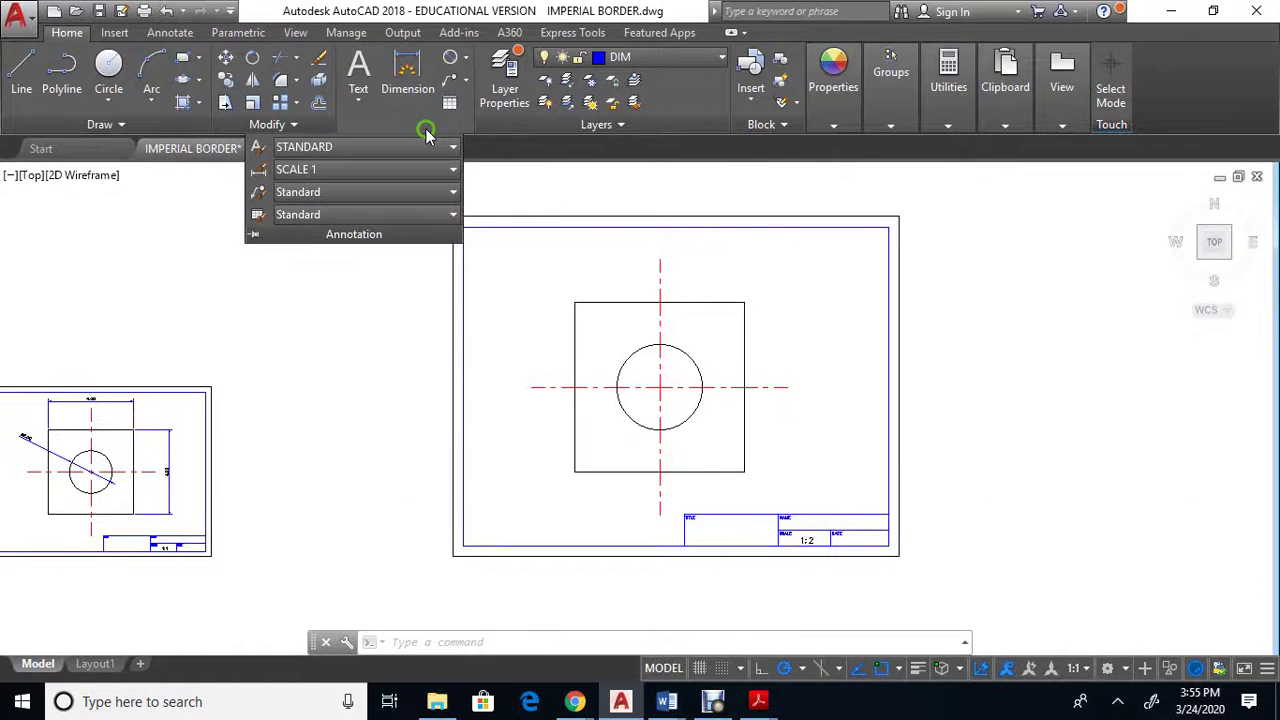
{"action": "left_click", "coordinate": [260, 171]}
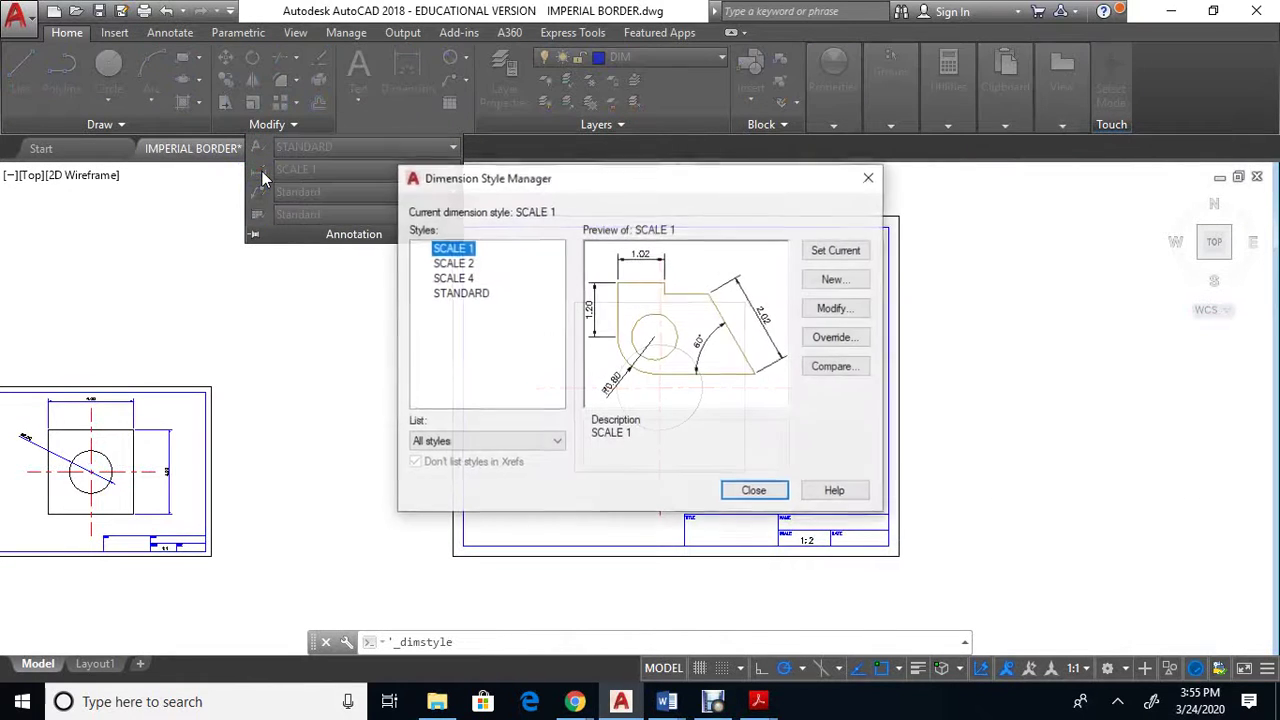
{"action": "left_click", "coordinate": [869, 181]}
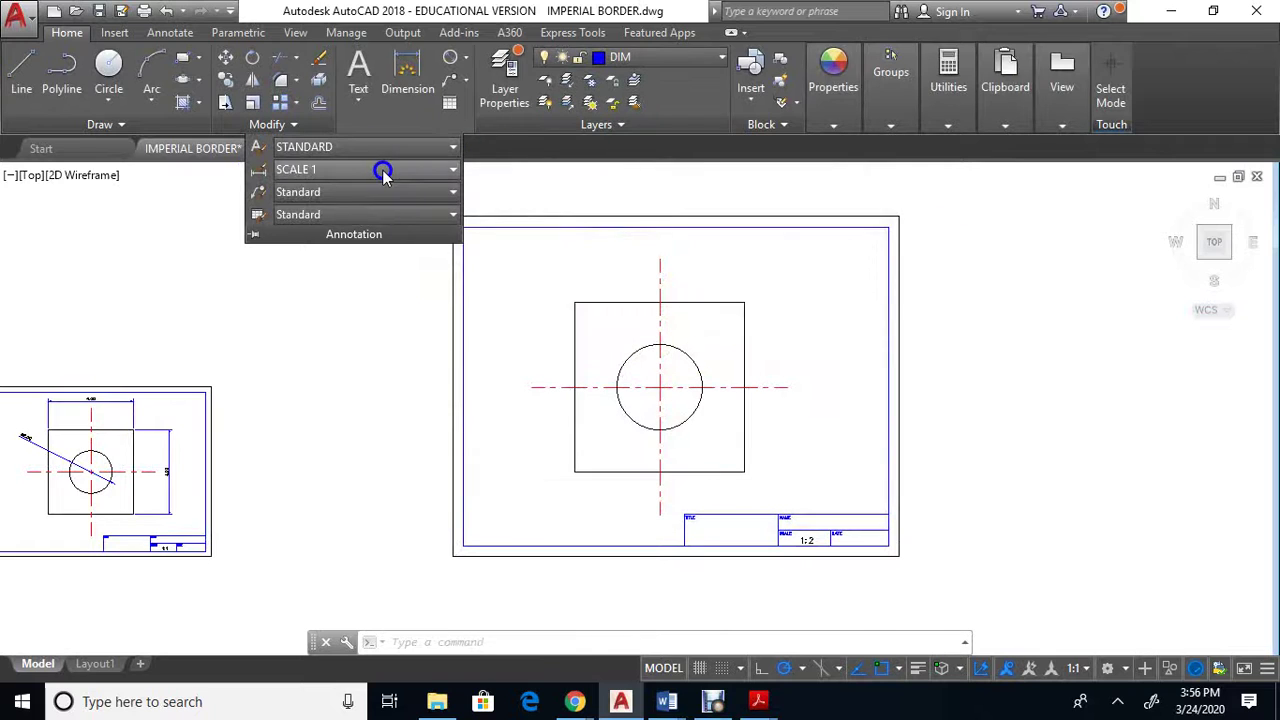
{"action": "left_click", "coordinate": [383, 172]}
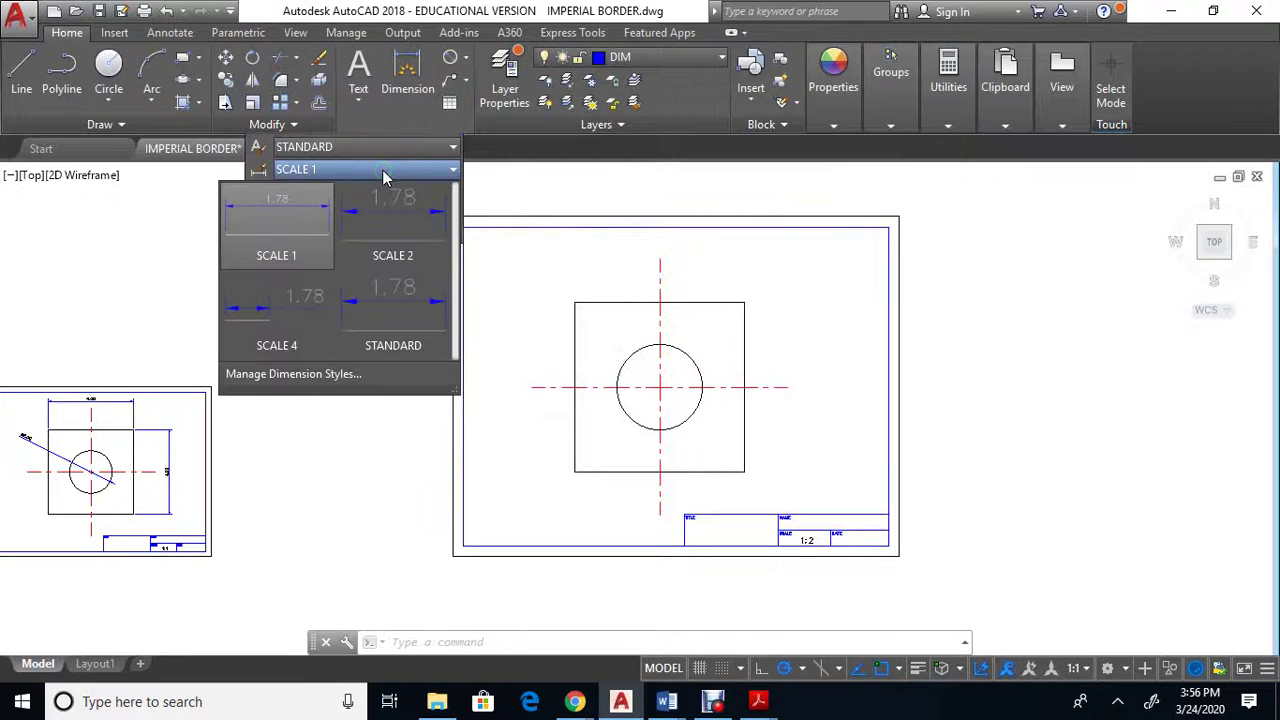
{"action": "left_click", "coordinate": [404, 227]}
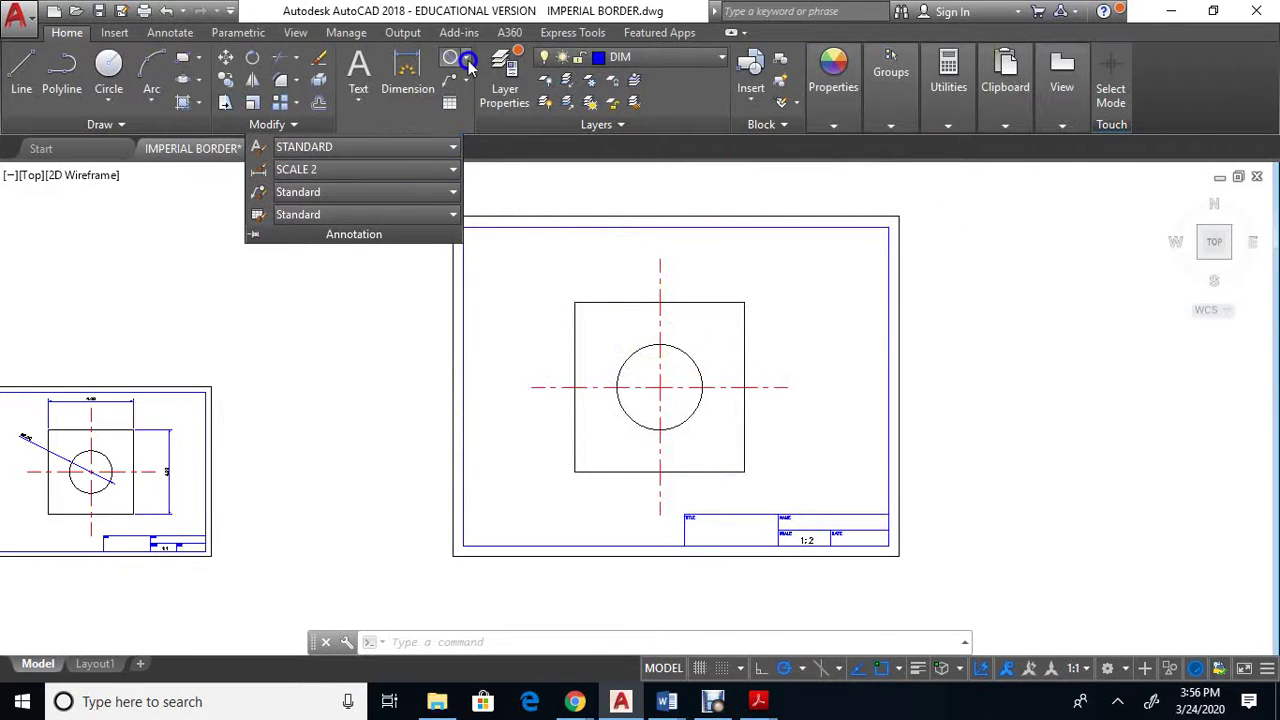
Add a diameter dimension to the circle on the 1:2 sheet, placed outside the square at its upper left.
{"action": "left_click", "coordinate": [467, 62]}
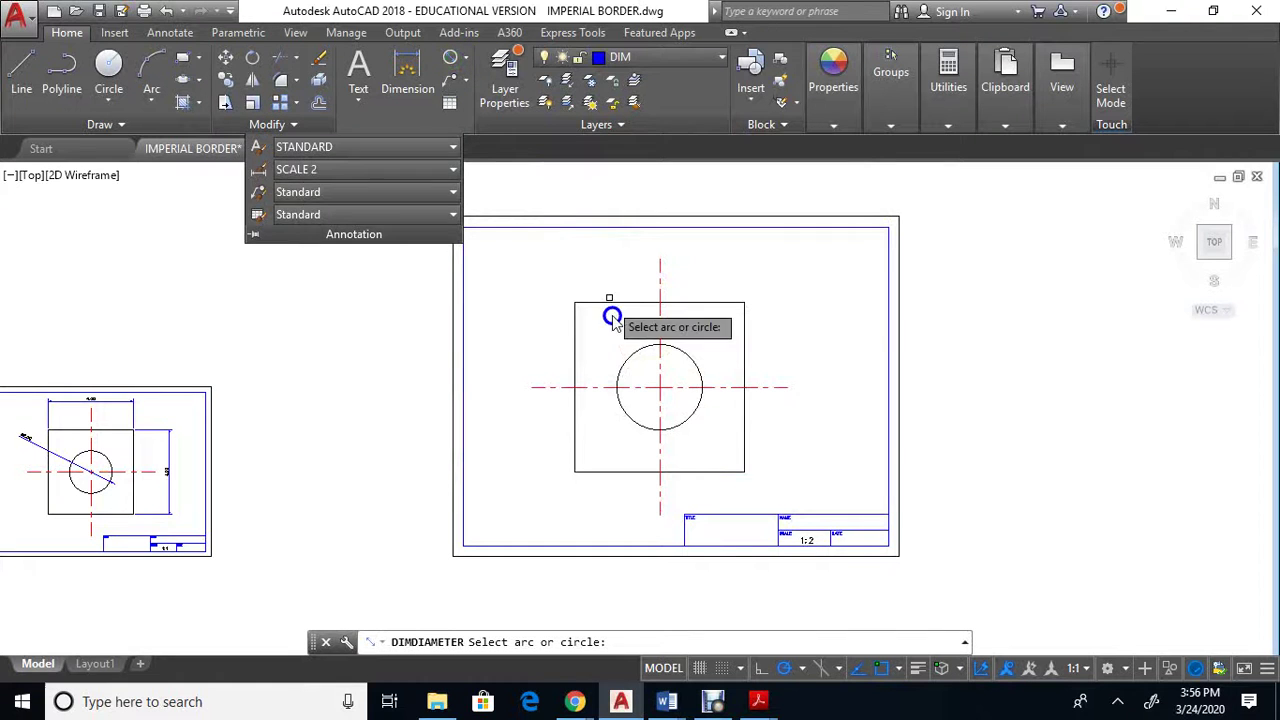
{"action": "left_click", "coordinate": [620, 370]}
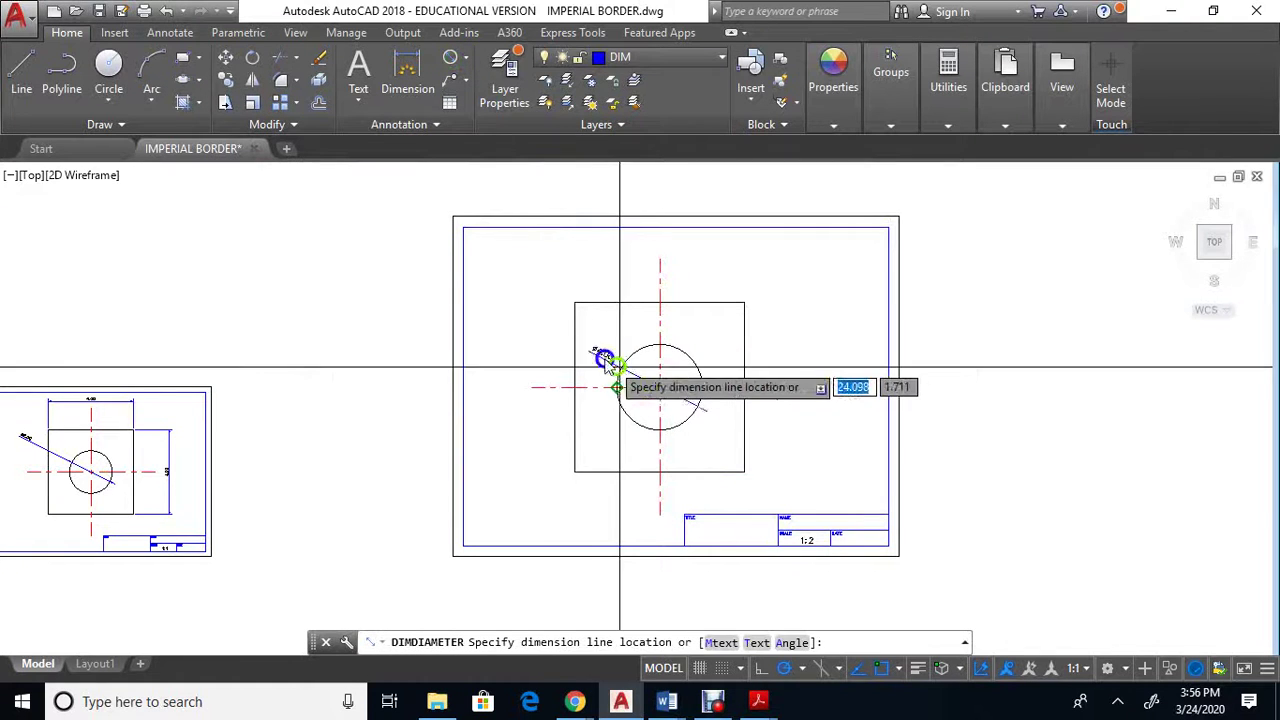
{"action": "left_click", "coordinate": [553, 332]}
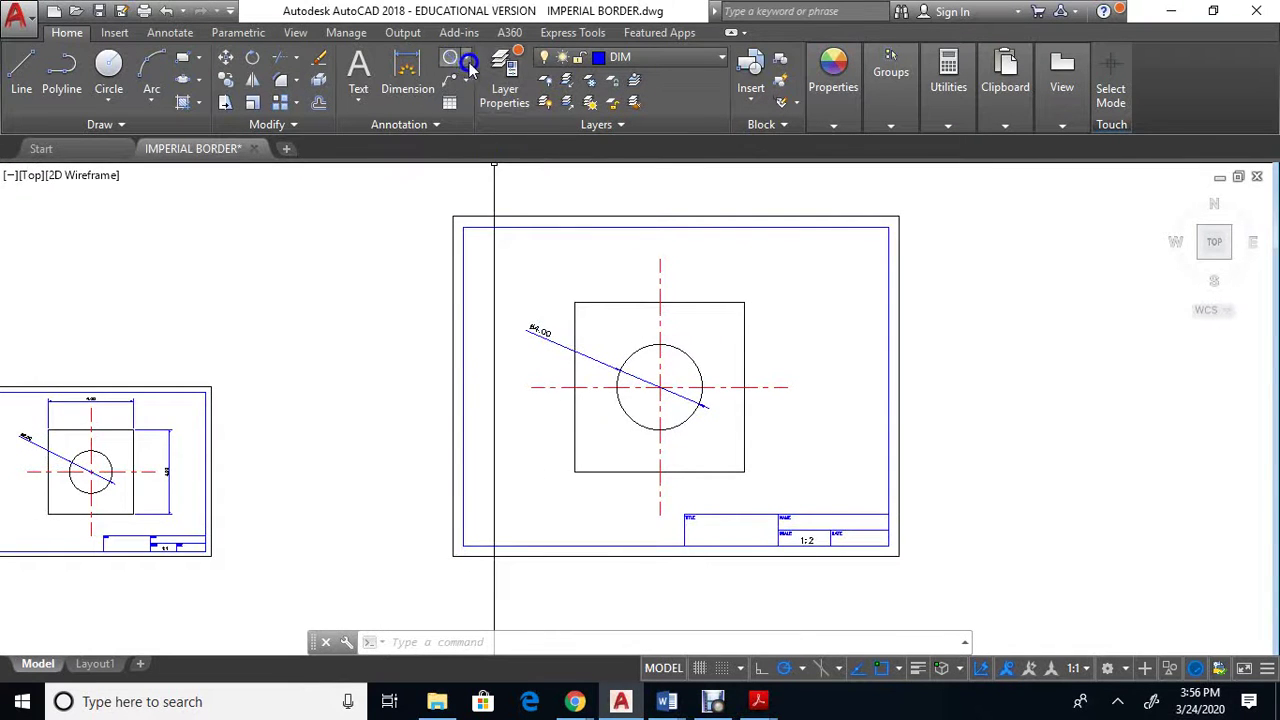
Add linear dimensions for the square's width above it and its height on its right side on the 1:2 sheet.
{"action": "left_click", "coordinate": [469, 62]}
{"action": "left_click", "coordinate": [440, 95]}
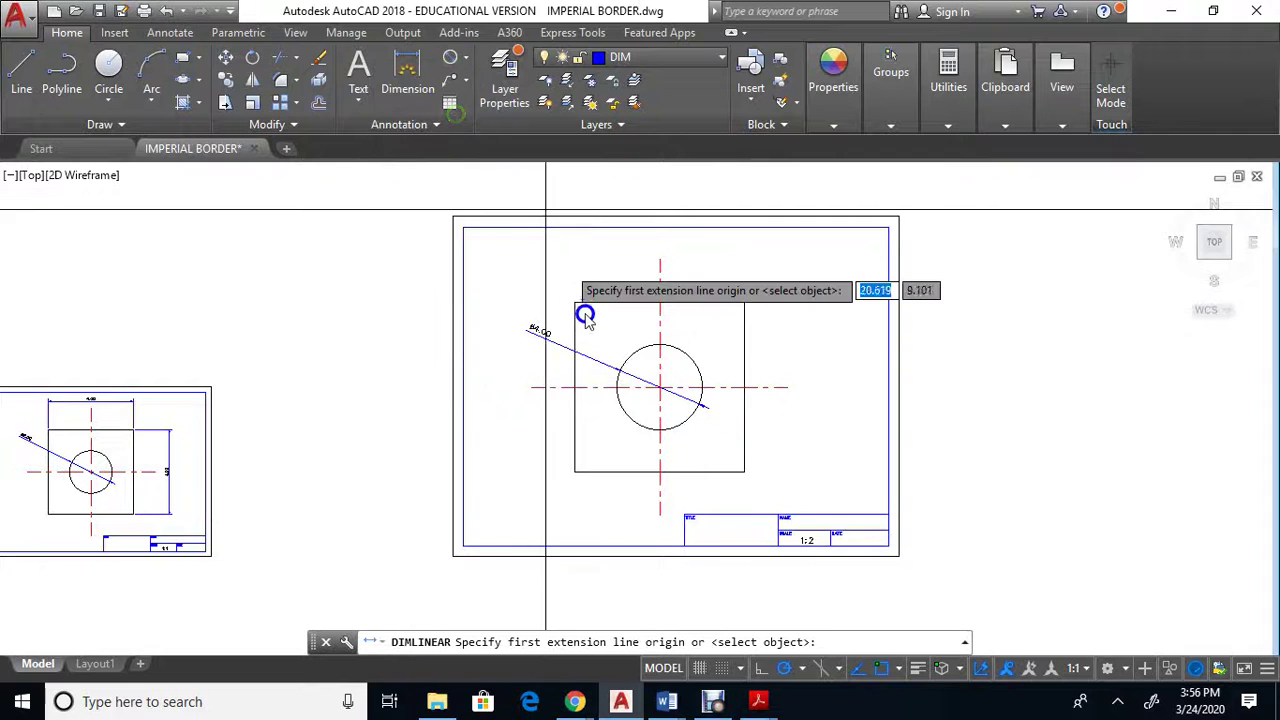
{"action": "left_click", "coordinate": [576, 303]}
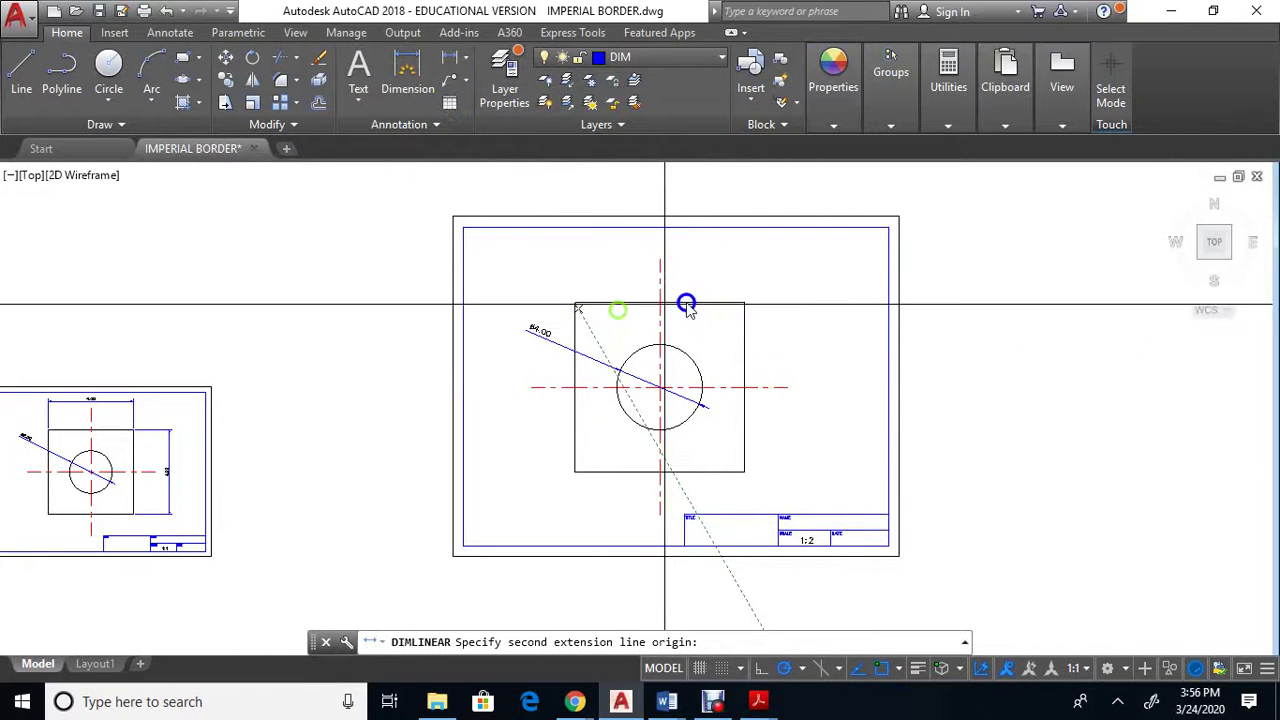
{"action": "left_click", "coordinate": [743, 302]}
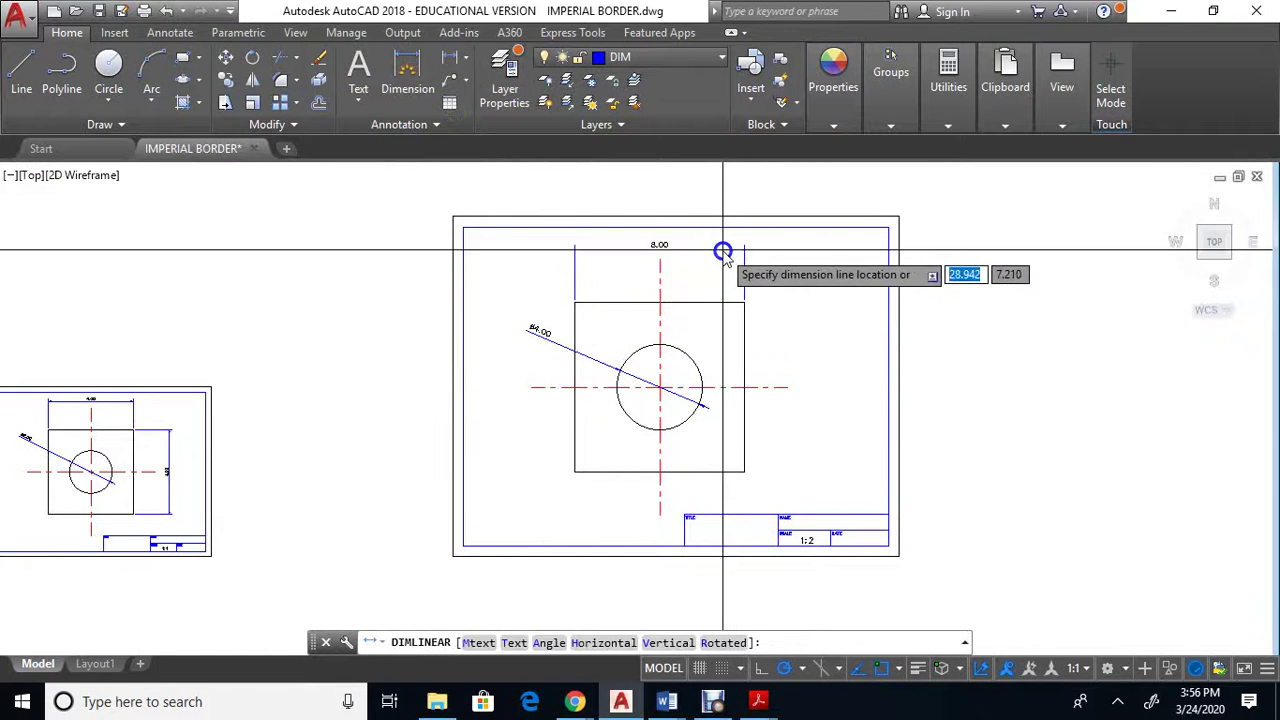
{"action": "left_click", "coordinate": [723, 249]}
{"action": "left_click", "coordinate": [444, 61]}
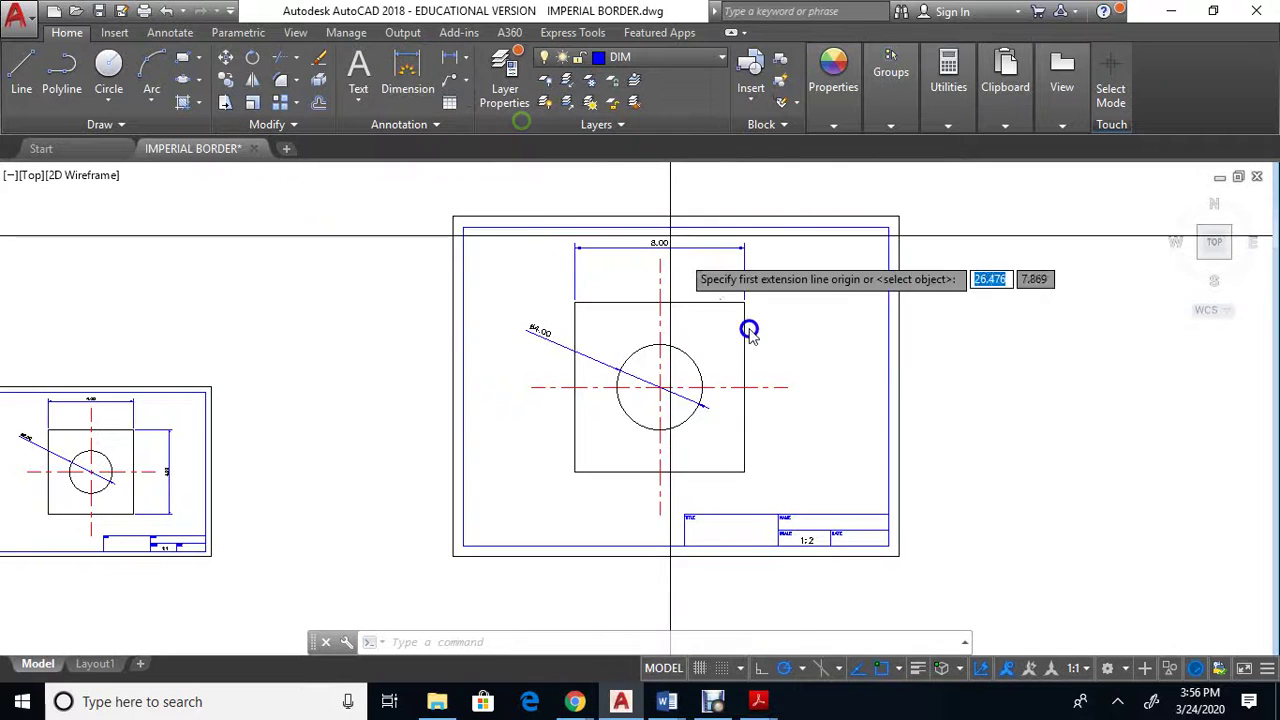
{"action": "left_click", "coordinate": [744, 302]}
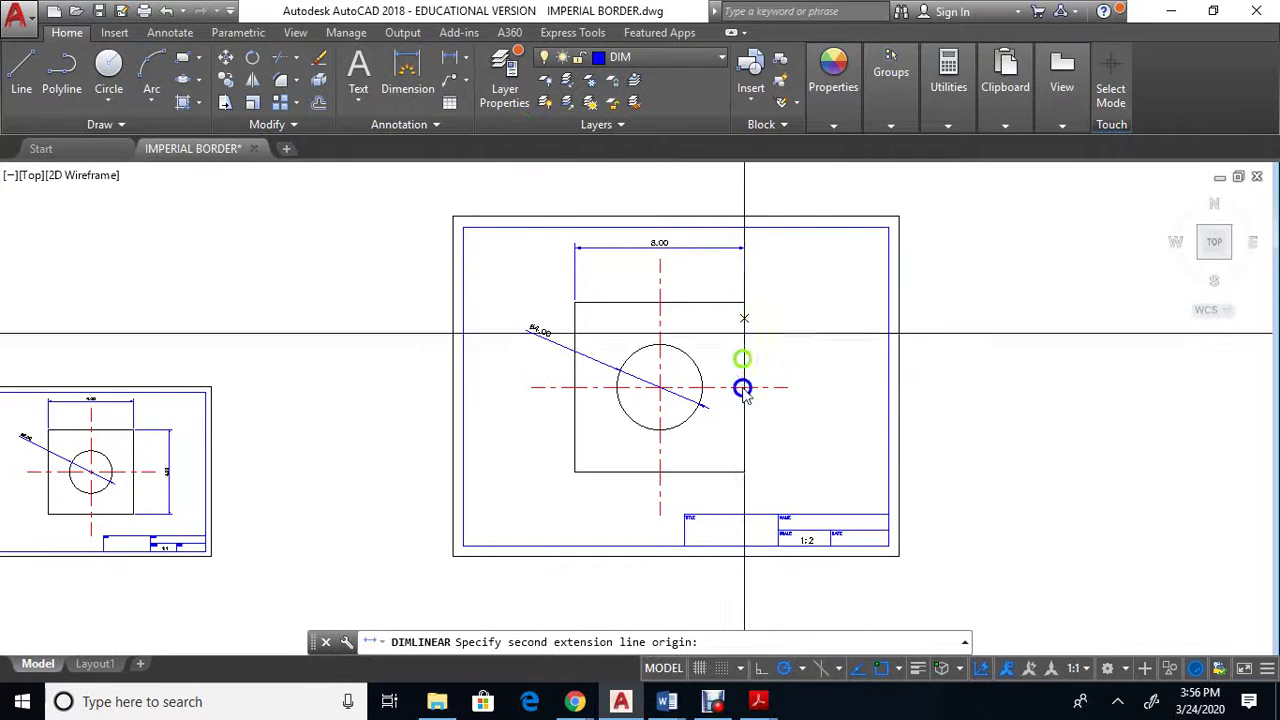
{"action": "left_click", "coordinate": [744, 471]}
{"action": "left_click", "coordinate": [824, 443]}
Make SCALE 4 the current dimension style for the 1:4 sheet.
{"action": "scroll", "coordinate": [802, 502], "scroll_direction": "down", "scroll_amount": 2}
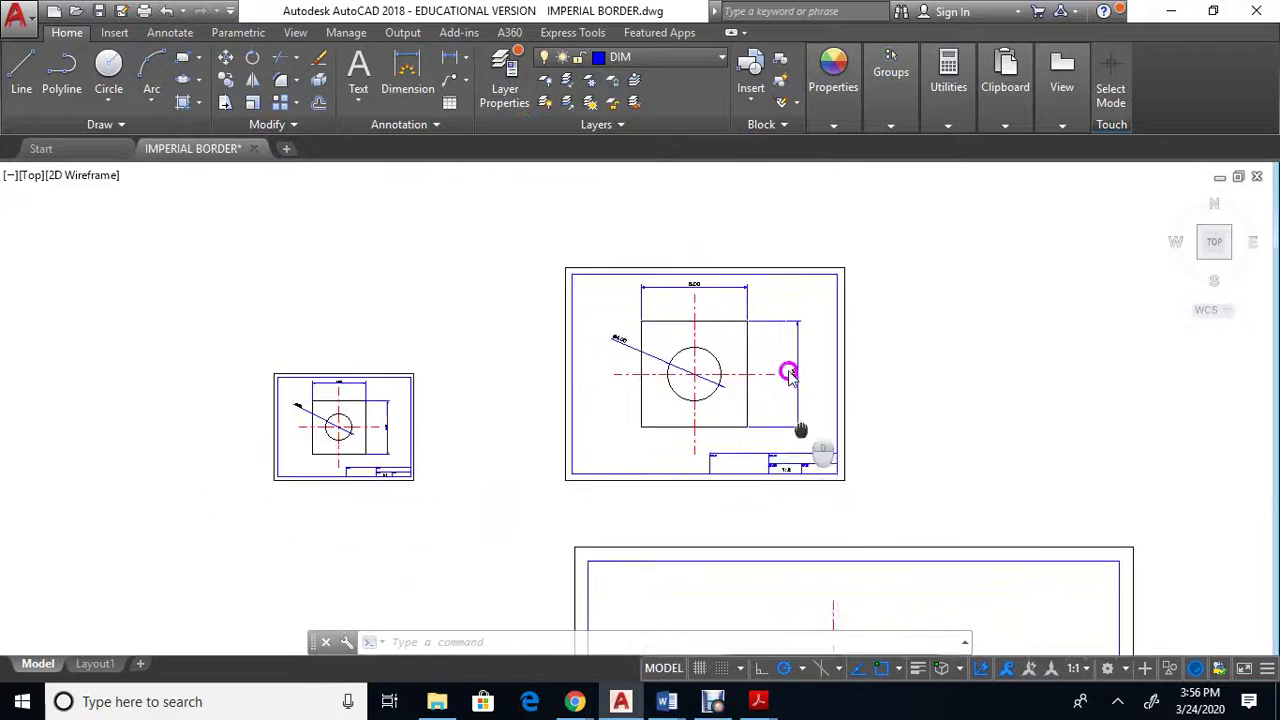
{"action": "scroll", "coordinate": [791, 366], "scroll_direction": "up", "scroll_amount": 3}
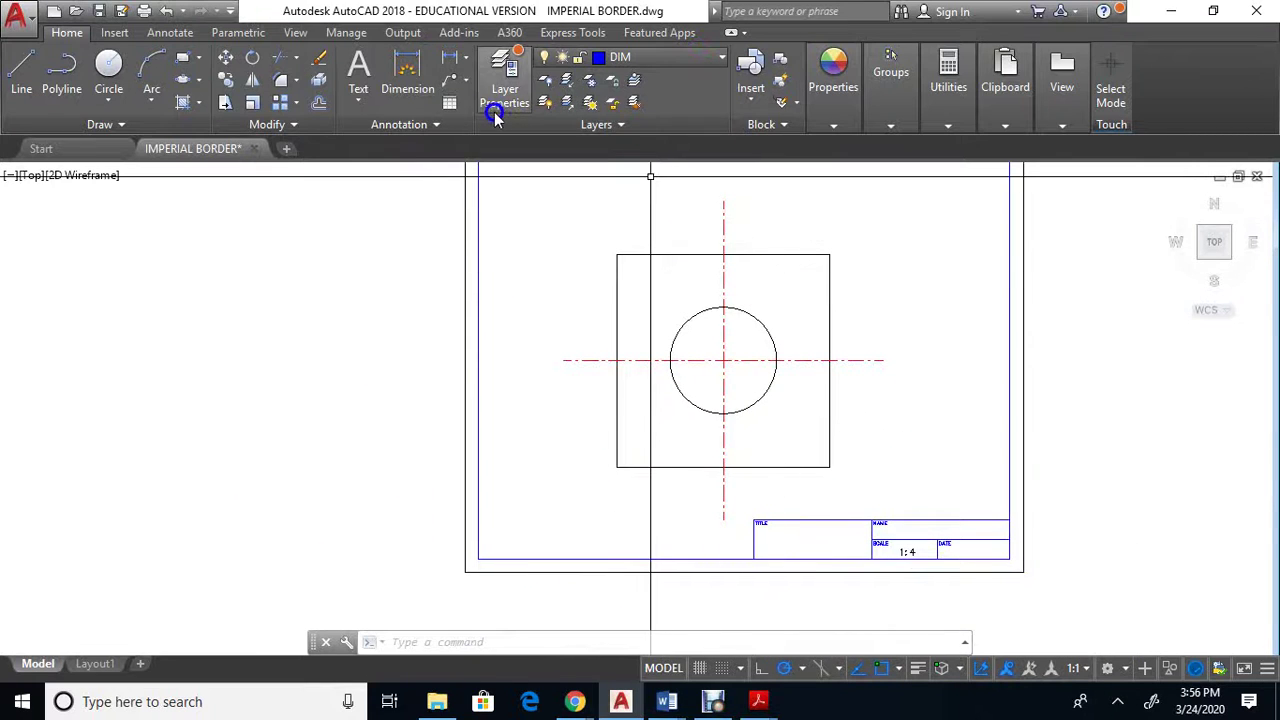
{"action": "left_click", "coordinate": [436, 125]}
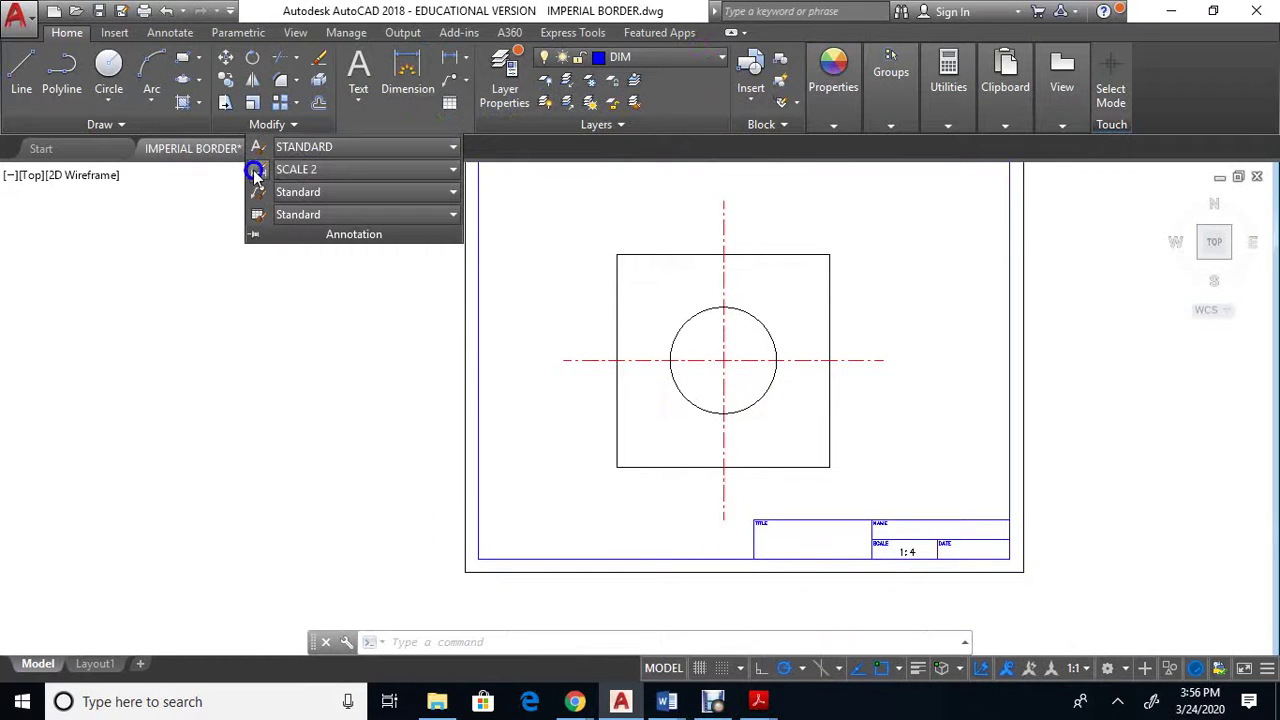
{"action": "left_click", "coordinate": [310, 170]}
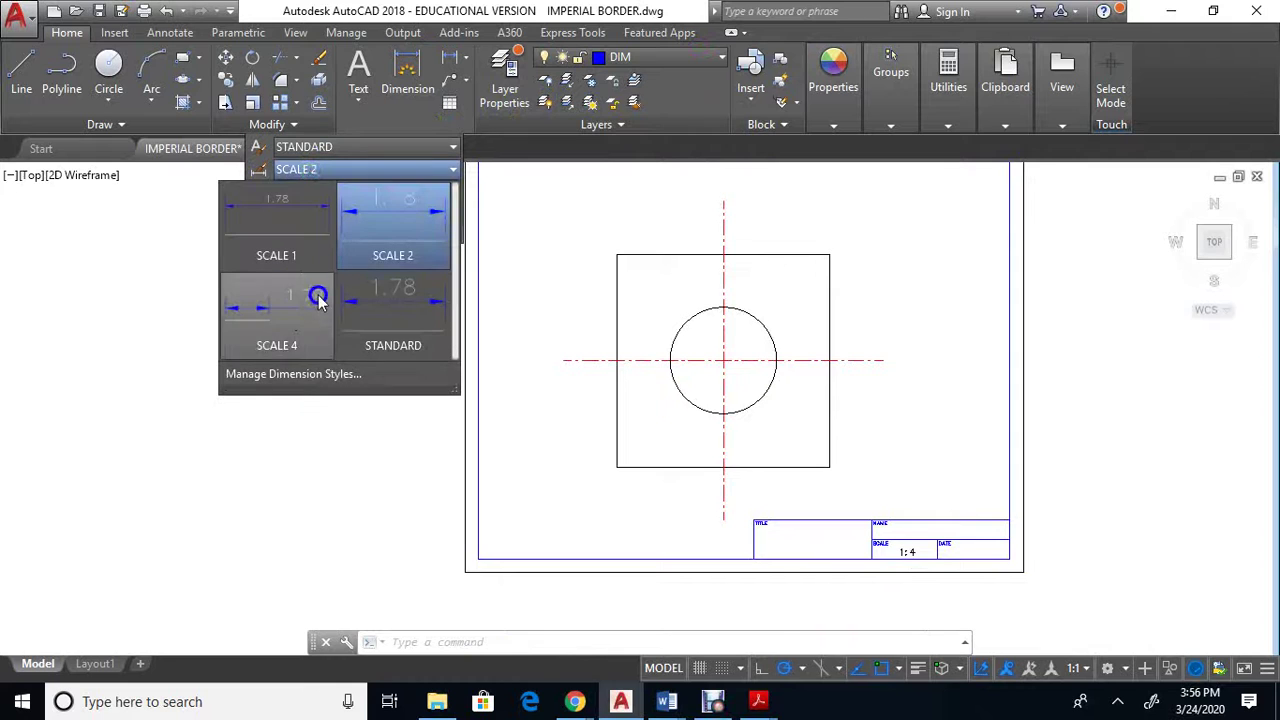
{"action": "left_click", "coordinate": [293, 323]}
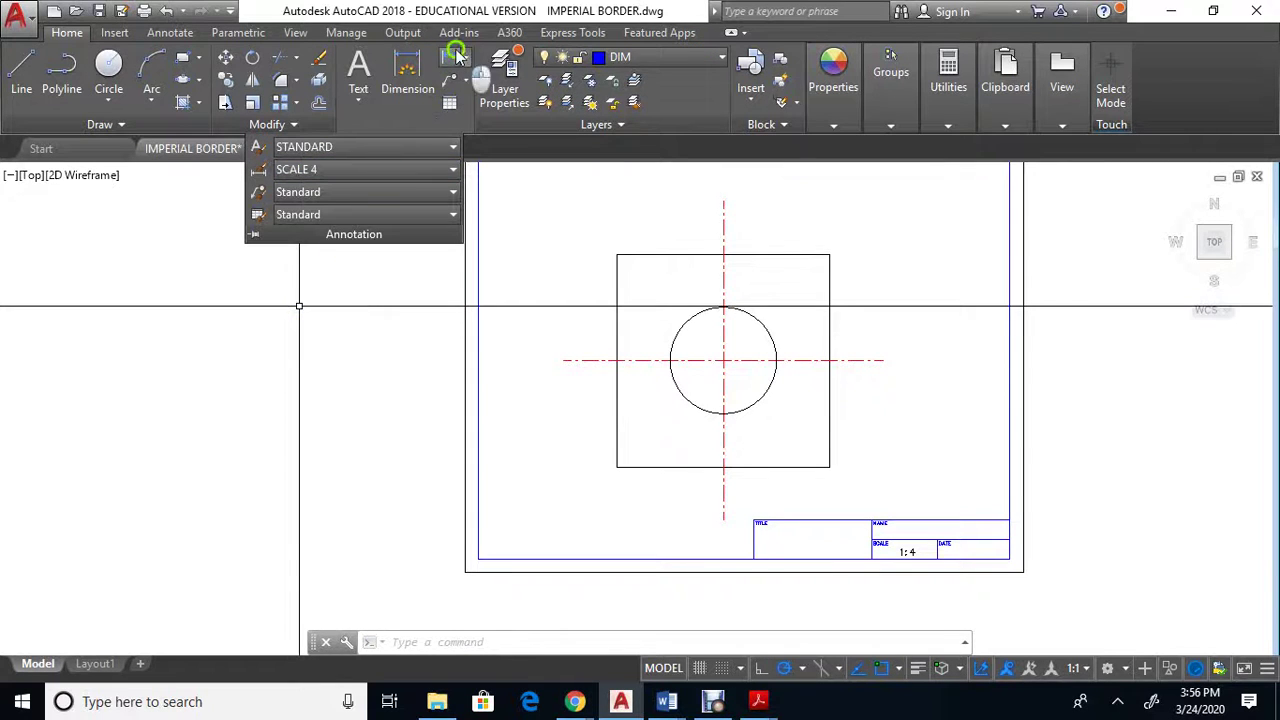
Add linear dimensions for the square's width above it and its height on its right side on the 1:4 sheet.
{"action": "left_click", "coordinate": [455, 57]}
{"action": "left_click", "coordinate": [617, 255]}
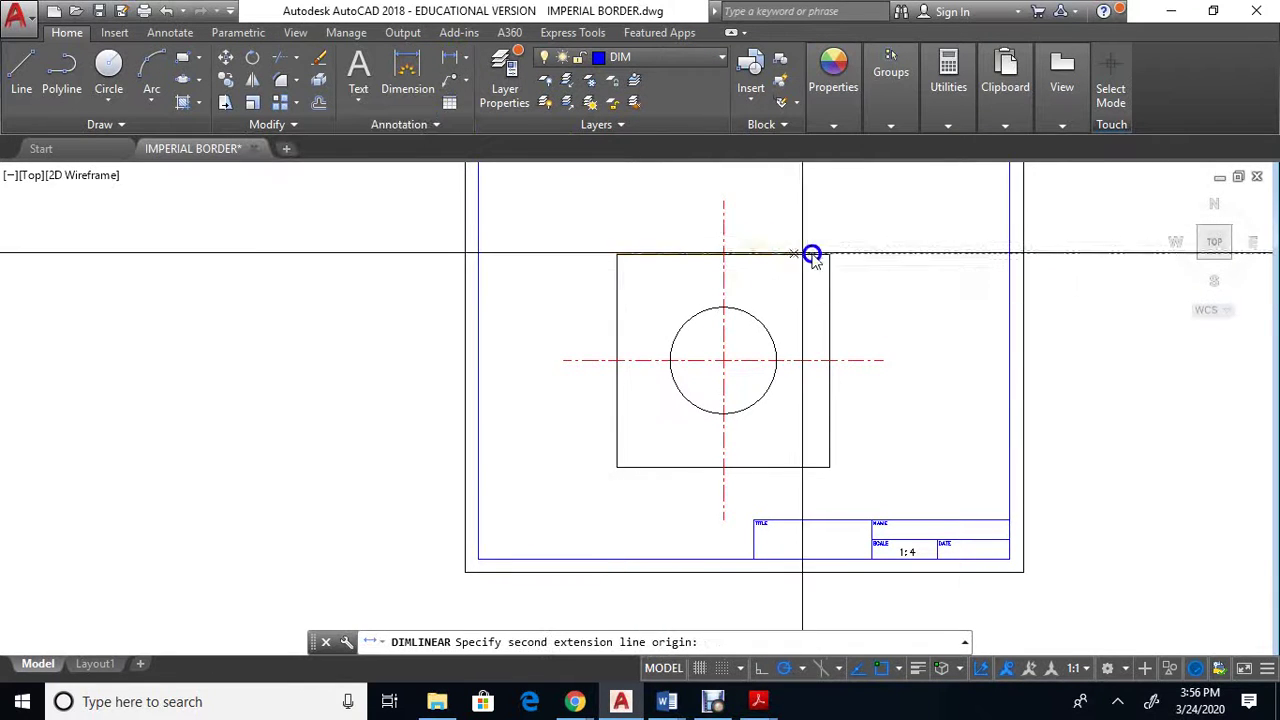
{"action": "left_click", "coordinate": [829, 255]}
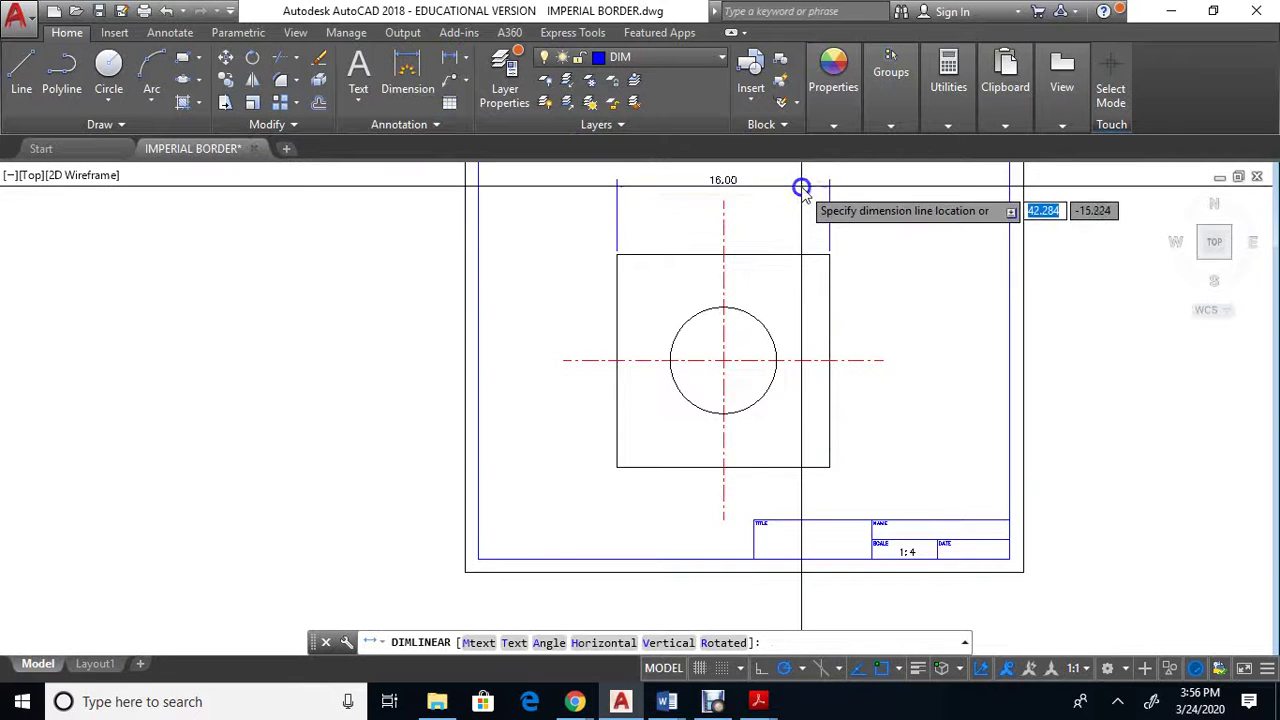
{"action": "left_click", "coordinate": [733, 184]}
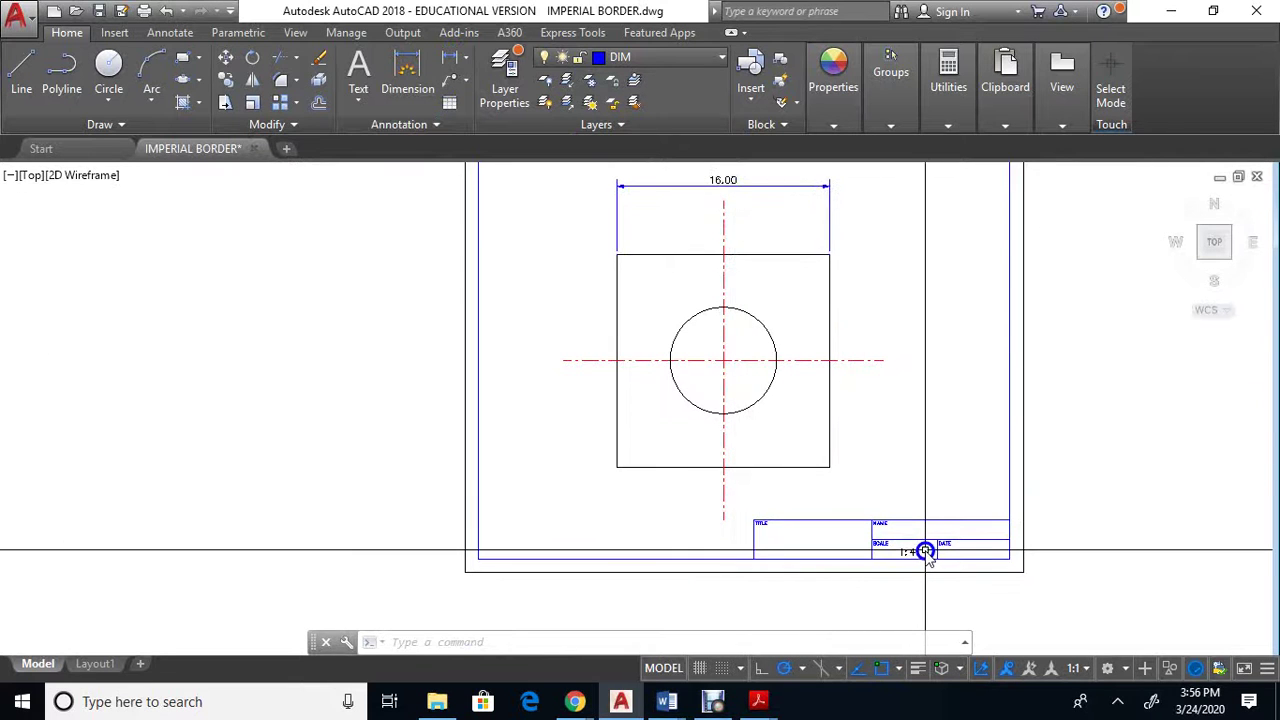
{"action": "left_click", "coordinate": [453, 58]}
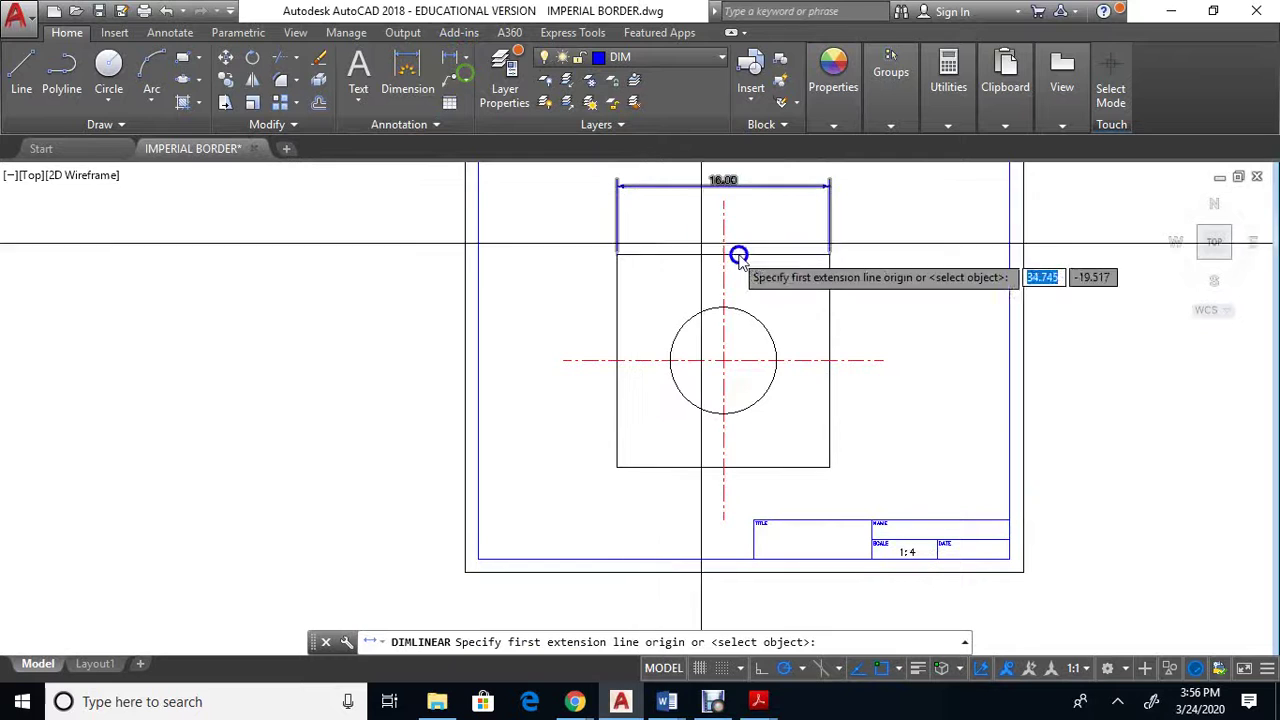
{"action": "left_click", "coordinate": [828, 260]}
{"action": "left_click", "coordinate": [829, 466]}
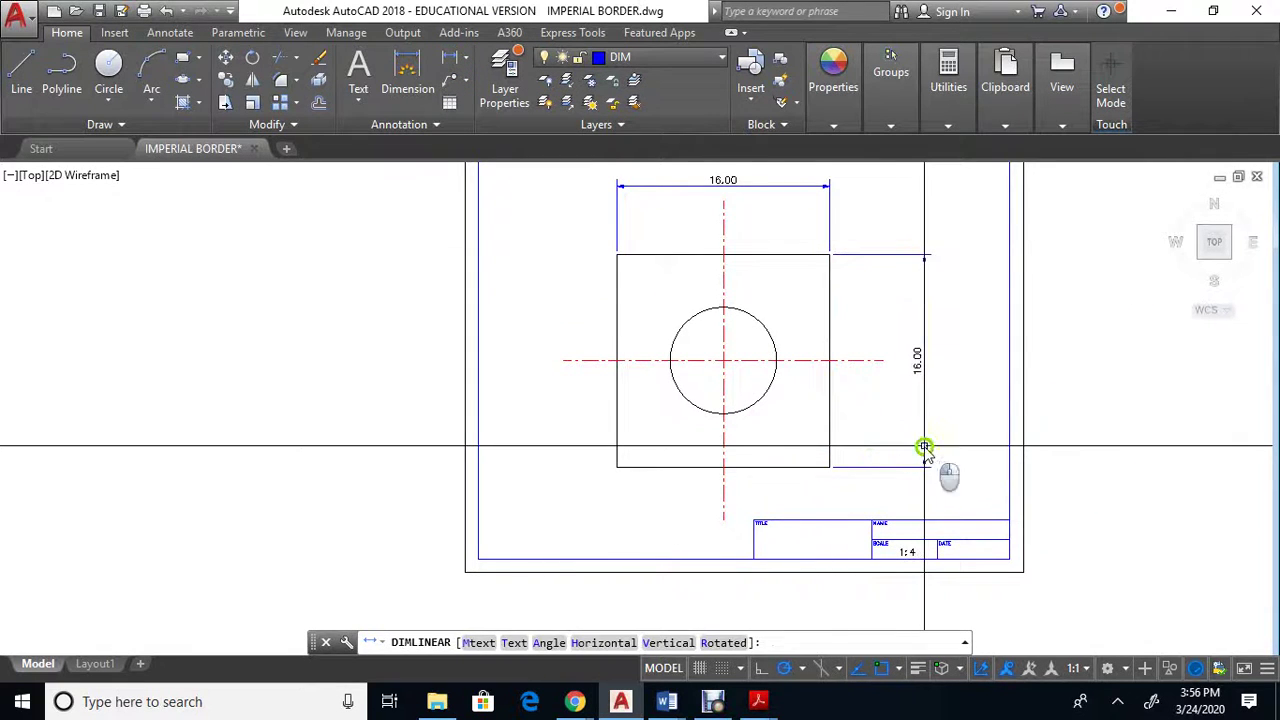
{"action": "left_click", "coordinate": [923, 450]}
Add a diameter dimension to the circle on the 1:4 sheet, placed outside the square at its upper left.
{"action": "left_click", "coordinate": [466, 59]}
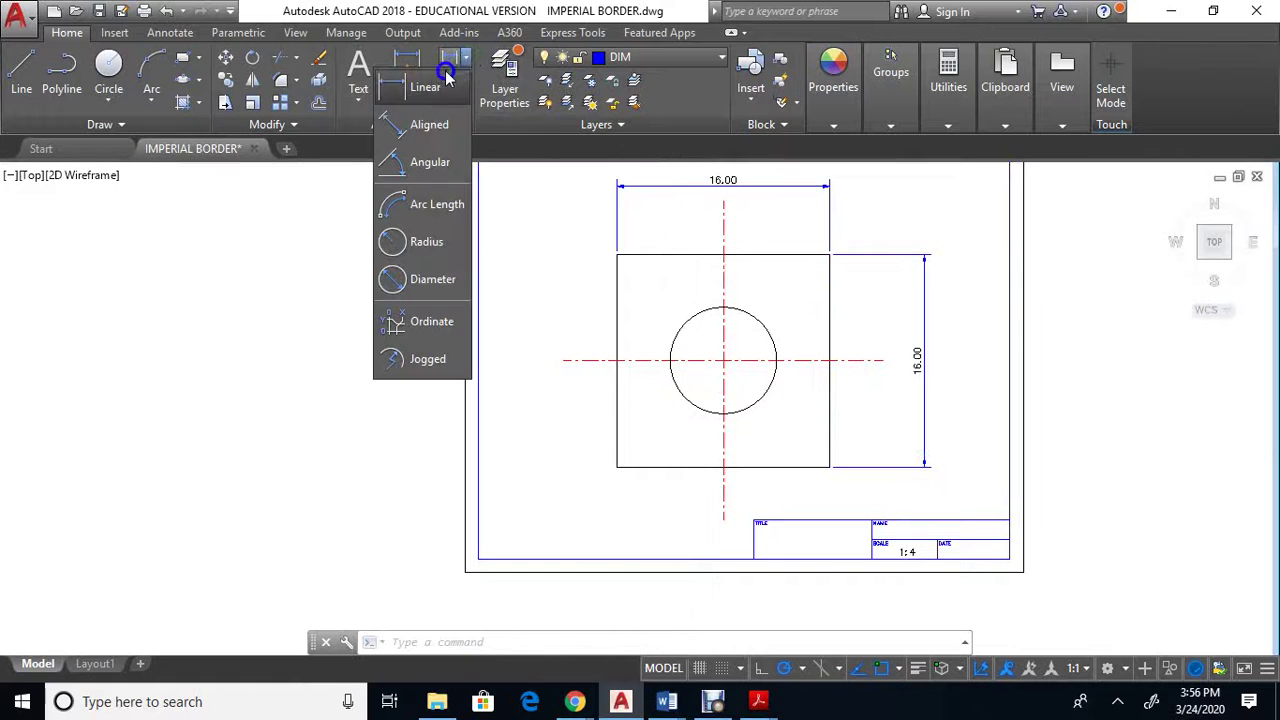
{"action": "left_click", "coordinate": [447, 272]}
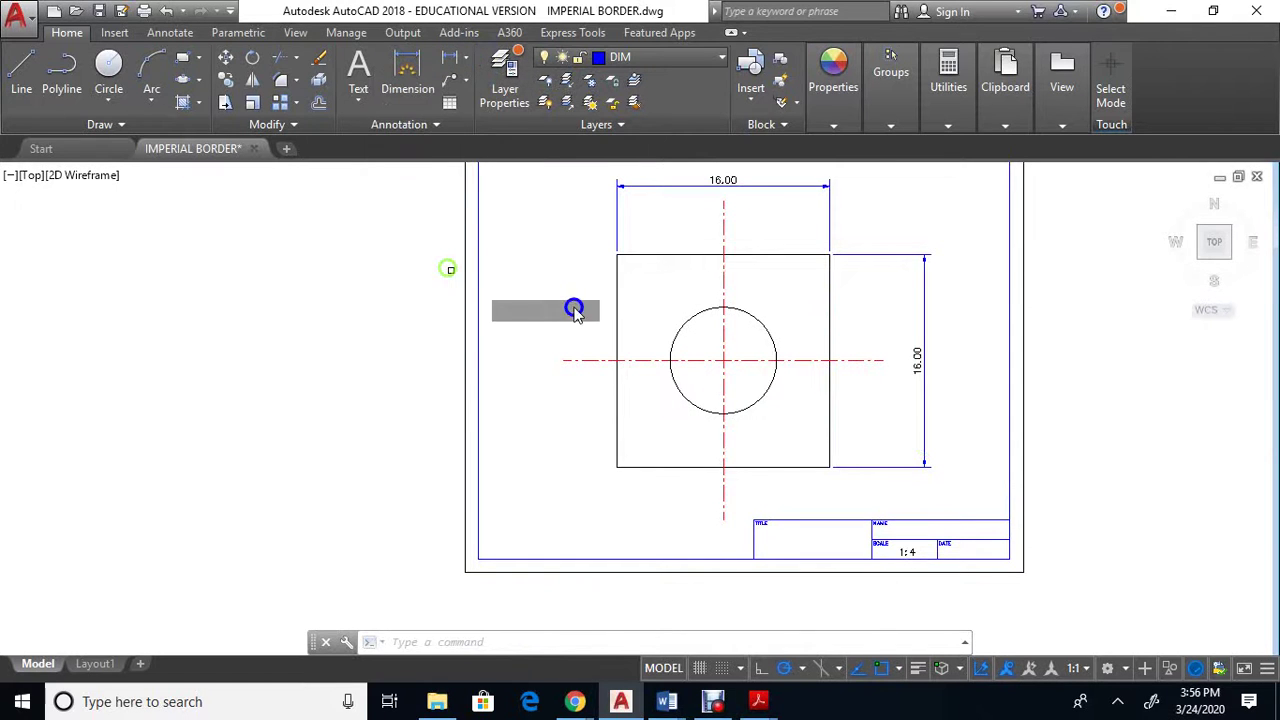
{"action": "left_click", "coordinate": [683, 330]}
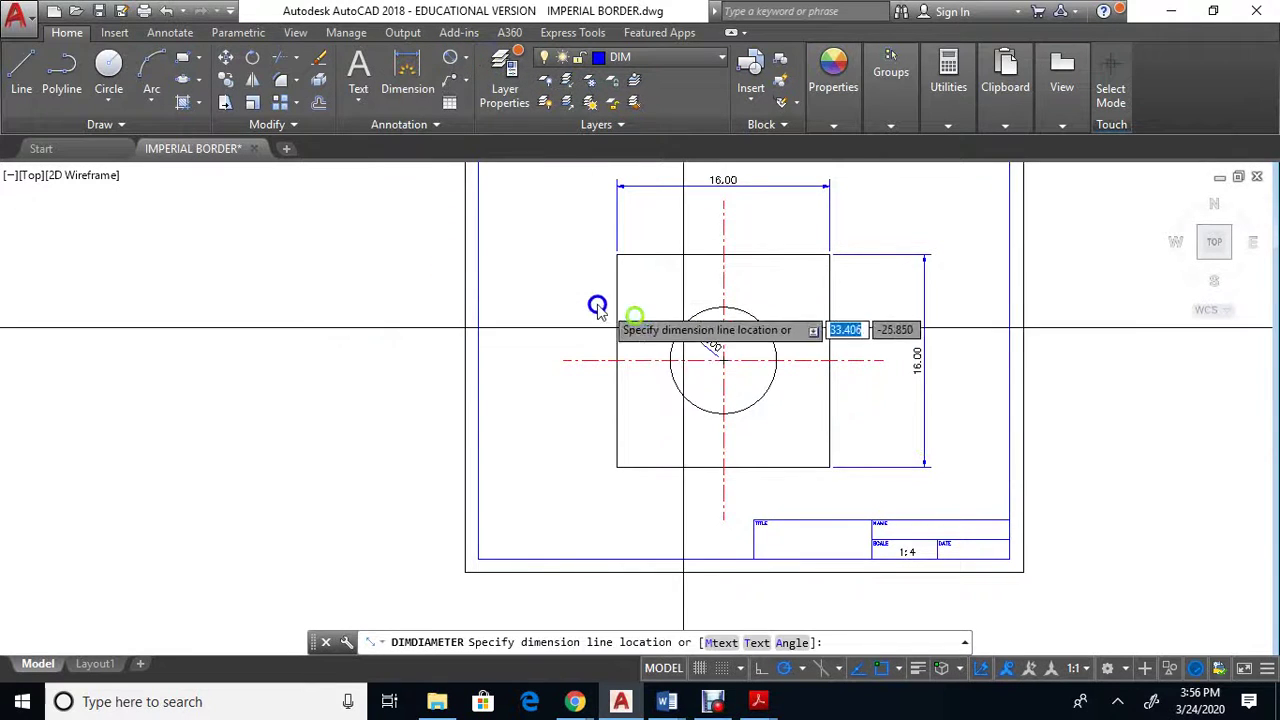
{"action": "left_click", "coordinate": [541, 284]}
{"action": "scroll", "coordinate": [860, 510], "scroll_direction": "up", "scroll_amount": 2}
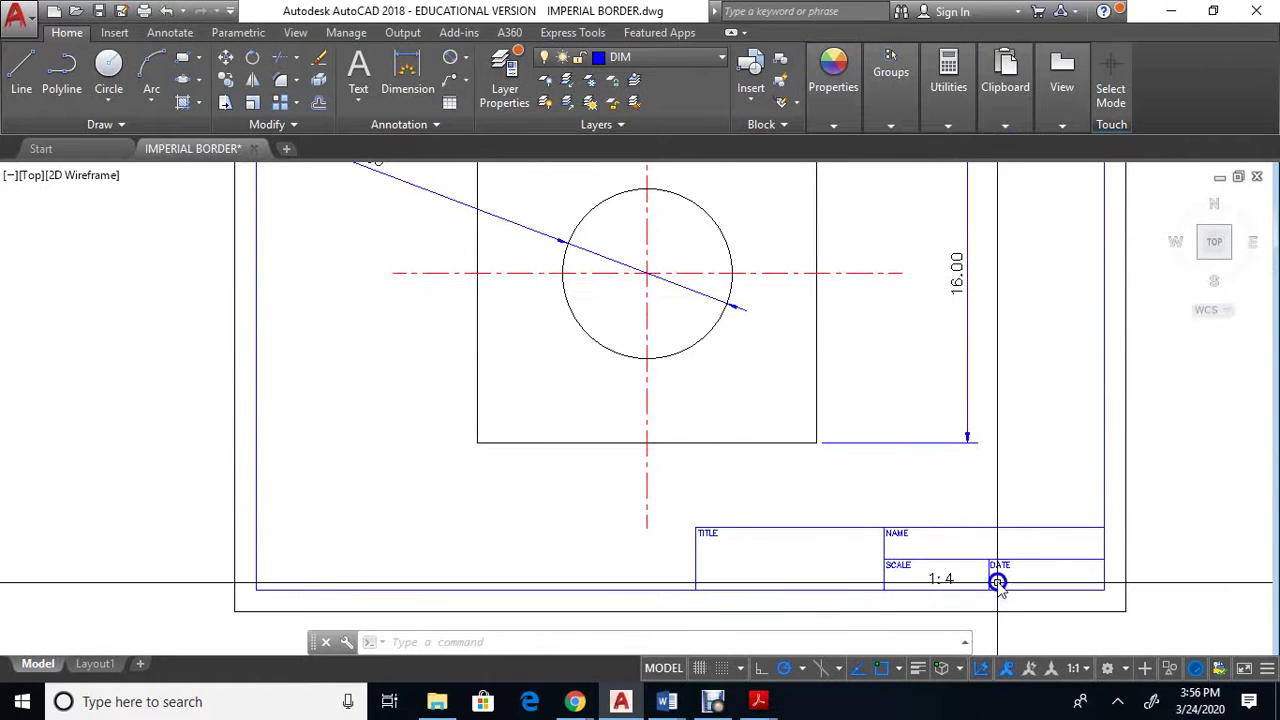
{"action": "scroll", "coordinate": [906, 468], "scroll_direction": "down", "scroll_amount": 2}
Change the diameter, width and height dimensions on the 1:4 sheet to the SCALE 1 dimension style.
{"action": "scroll", "coordinate": [906, 468], "scroll_direction": "down", "scroll_amount": 2}
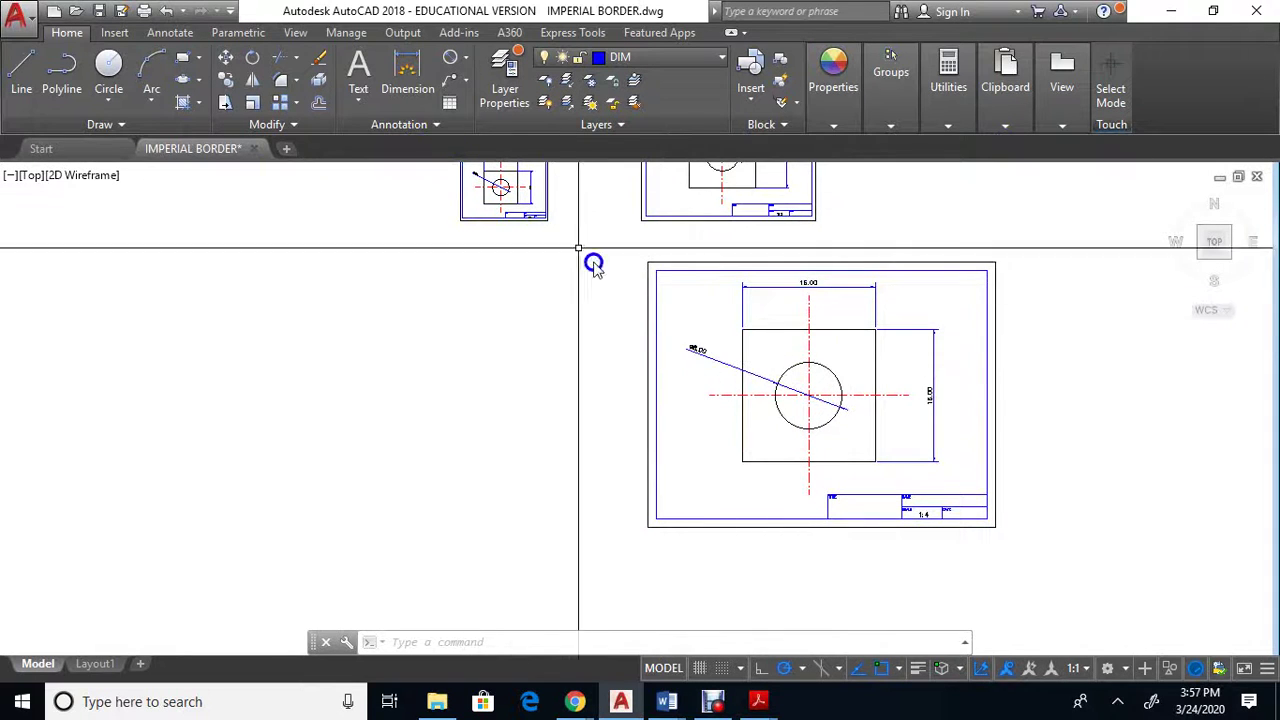
{"action": "left_click", "coordinate": [698, 351]}
{"action": "left_click", "coordinate": [831, 283]}
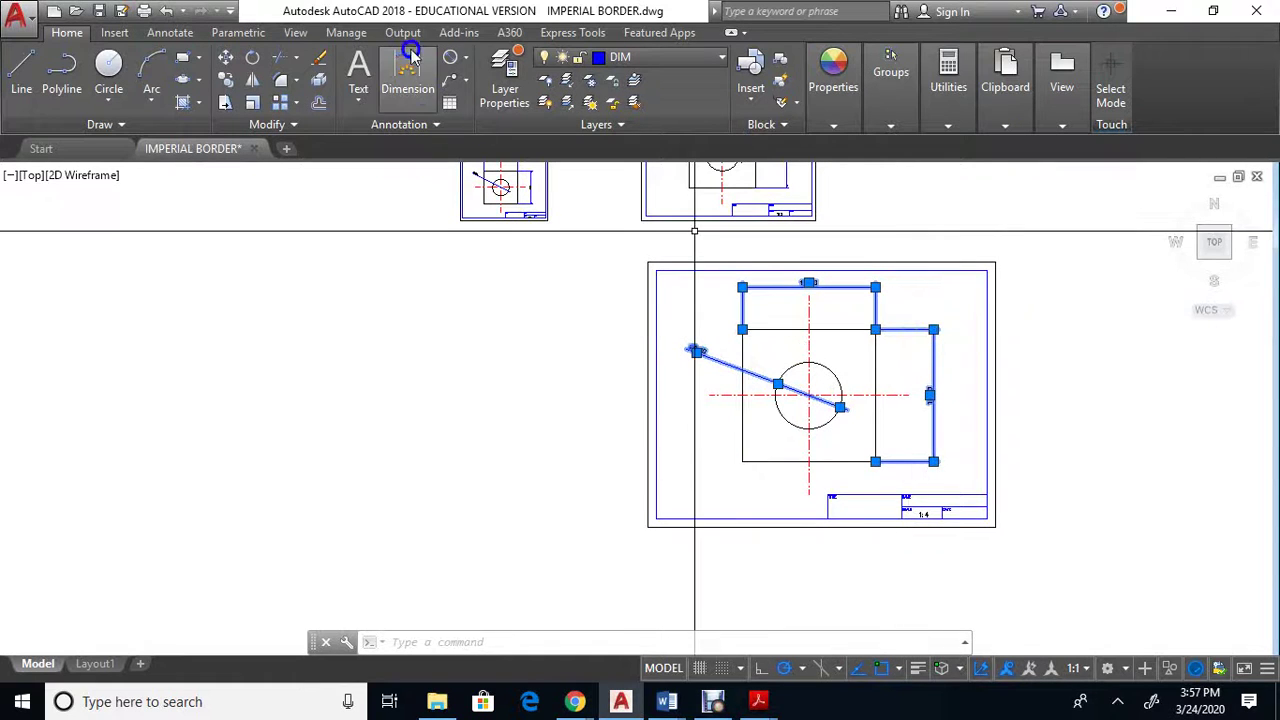
{"action": "left_click", "coordinate": [424, 126]}
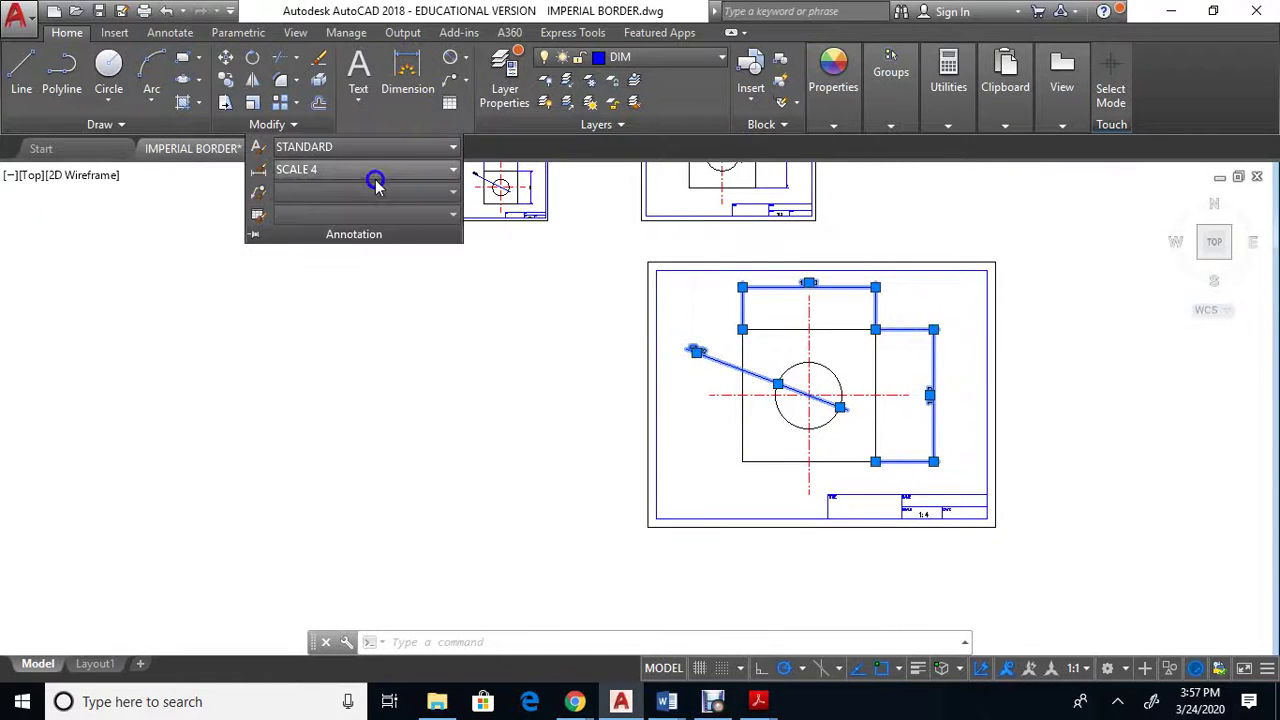
{"action": "left_click", "coordinate": [375, 185]}
{"action": "left_click", "coordinate": [274, 208]}
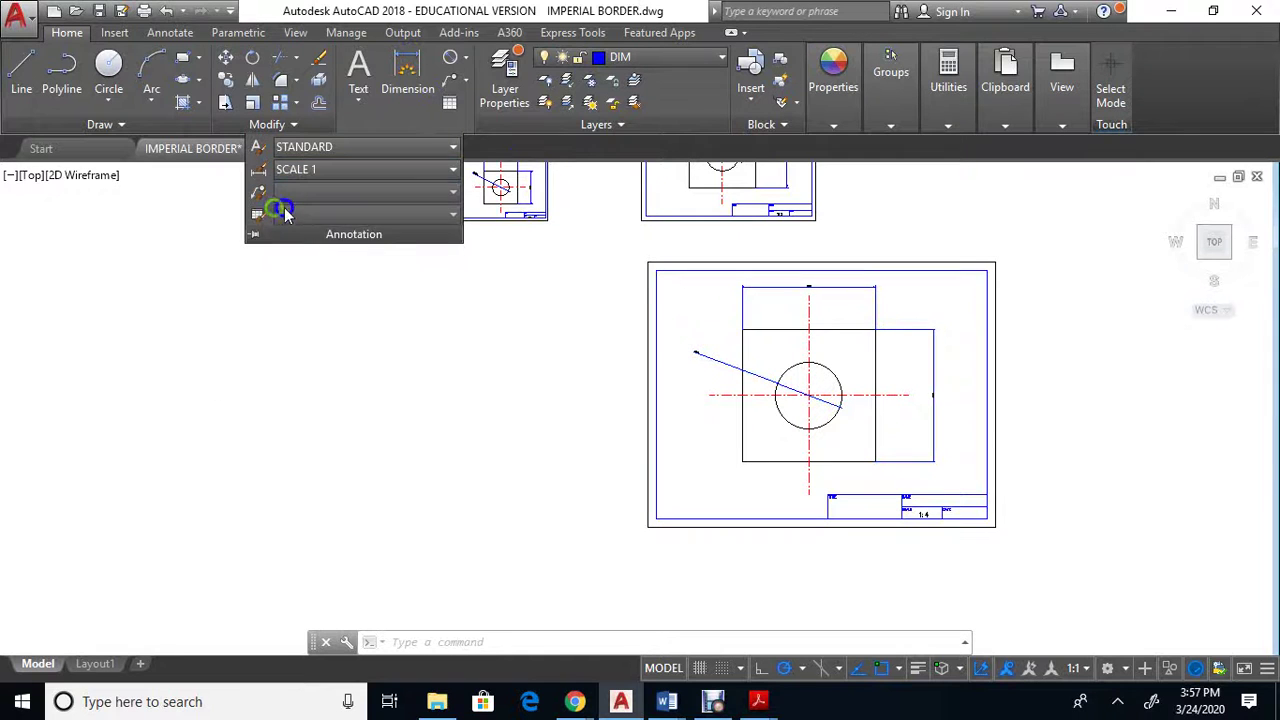
{"action": "key", "text": "Escape"}
Examine the text and arrowhead size of the SCALE 1 dimensions on the 1:4 sheet.
{"action": "scroll", "coordinate": [940, 415], "scroll_direction": "up", "scroll_amount": 4}
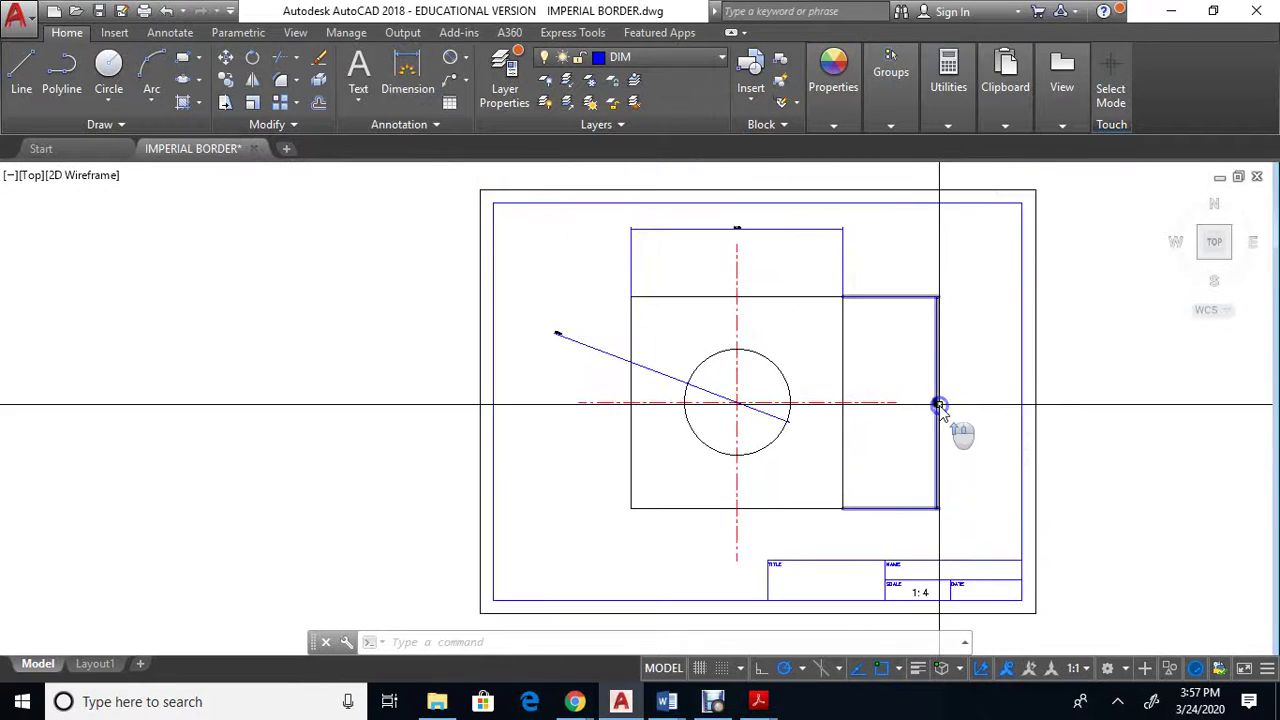
{"action": "scroll", "coordinate": [951, 428], "scroll_direction": "up", "scroll_amount": 2}
{"action": "scroll", "coordinate": [933, 394], "scroll_direction": "up", "scroll_amount": 2}
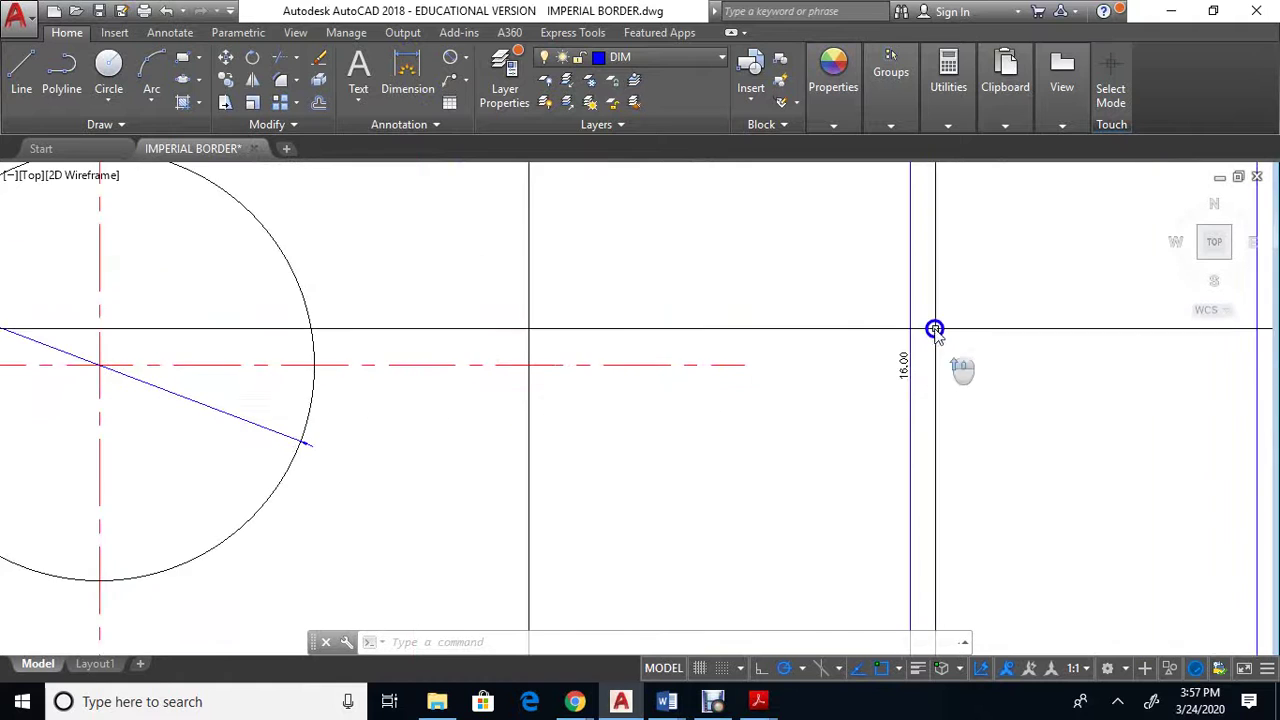
{"action": "scroll", "coordinate": [931, 329], "scroll_direction": "down", "scroll_amount": 2}
{"action": "middle_click_drag", "start_coordinate": [1014, 523], "coordinate": [1023, 346]}
{"action": "scroll", "coordinate": [1023, 346], "scroll_direction": "up", "scroll_amount": 2}
{"action": "scroll", "coordinate": [1021, 420], "scroll_direction": "down", "scroll_amount": 2}
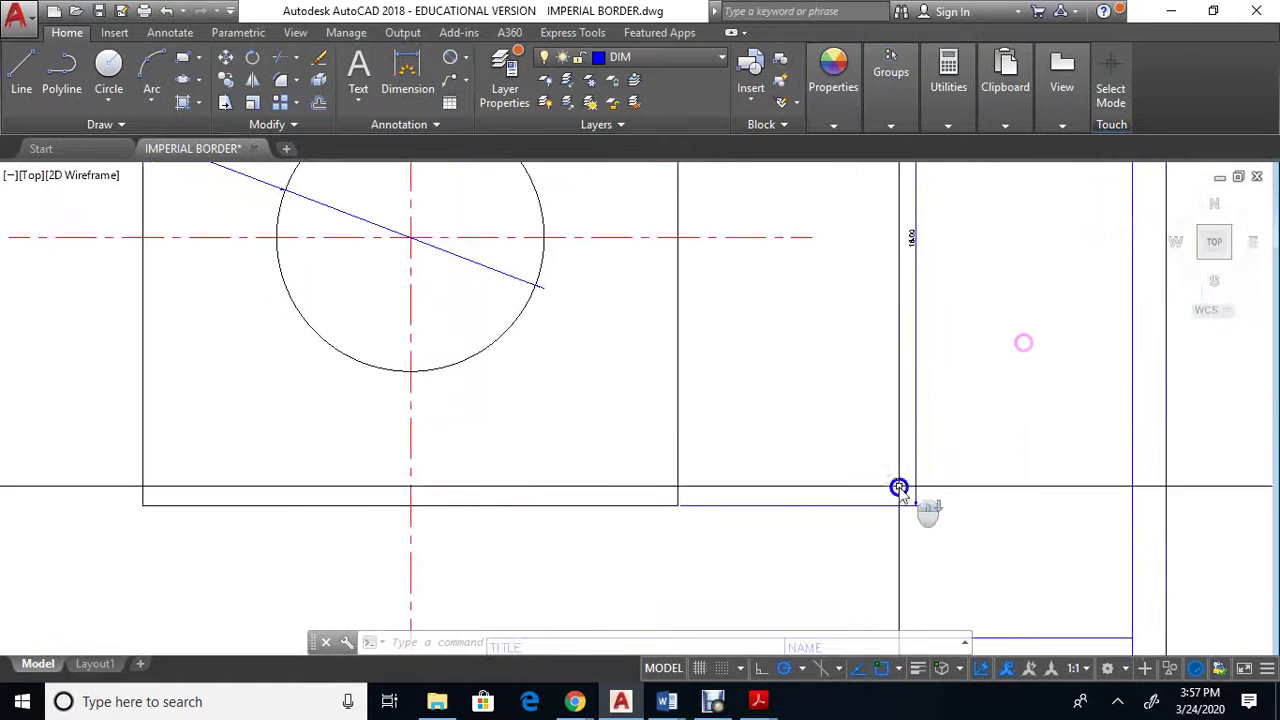
{"action": "scroll", "coordinate": [963, 487], "scroll_direction": "down", "scroll_amount": 2}
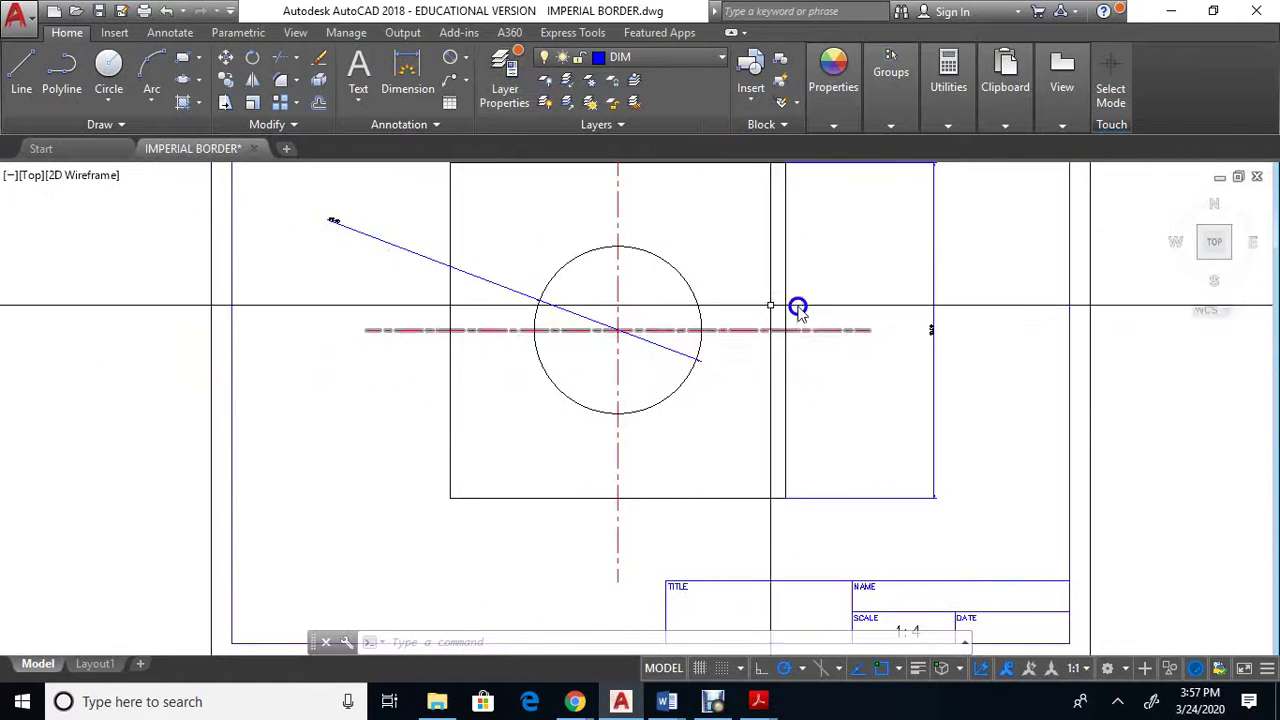
{"action": "scroll", "coordinate": [998, 392], "scroll_direction": "down", "scroll_amount": 2}
{"action": "scroll", "coordinate": [998, 392], "scroll_direction": "up", "scroll_amount": 2}
{"action": "scroll", "coordinate": [977, 449], "scroll_direction": "down", "scroll_amount": 2}
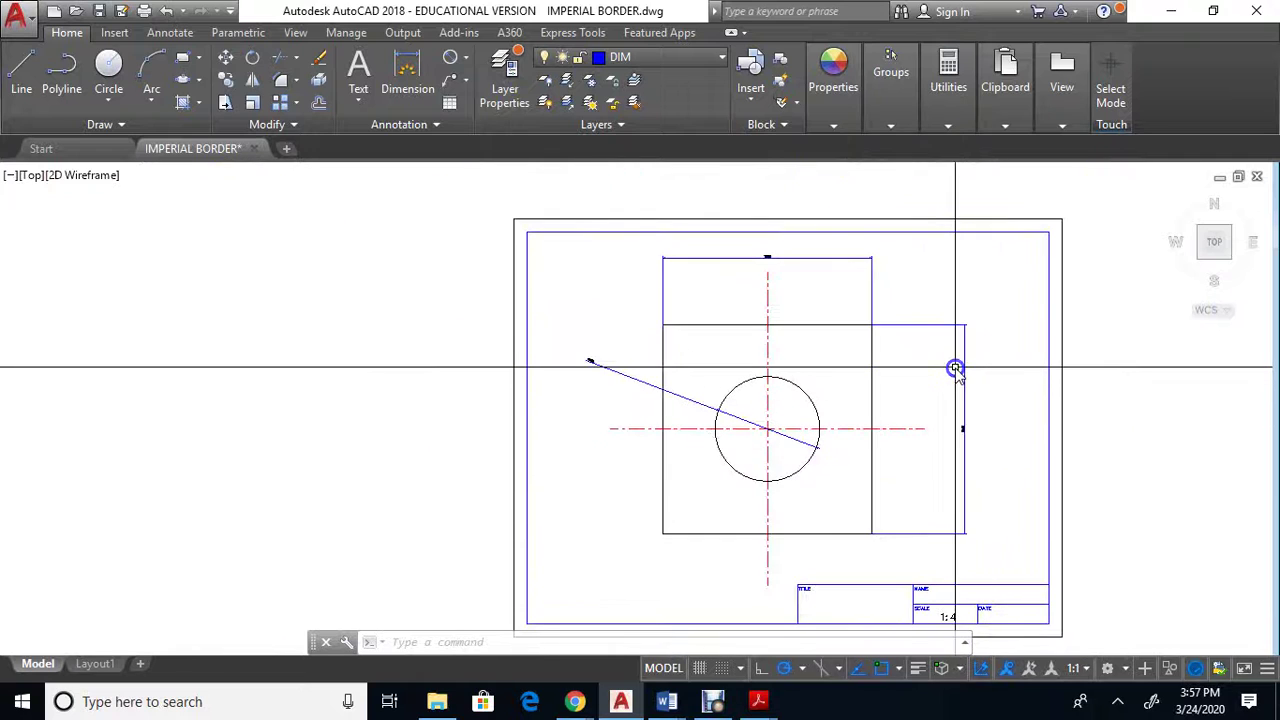
Apply the SCALE 4 dimension style to the height, width and diameter dimensions on the 1:4 sheet.
{"action": "left_click", "coordinate": [965, 368]}
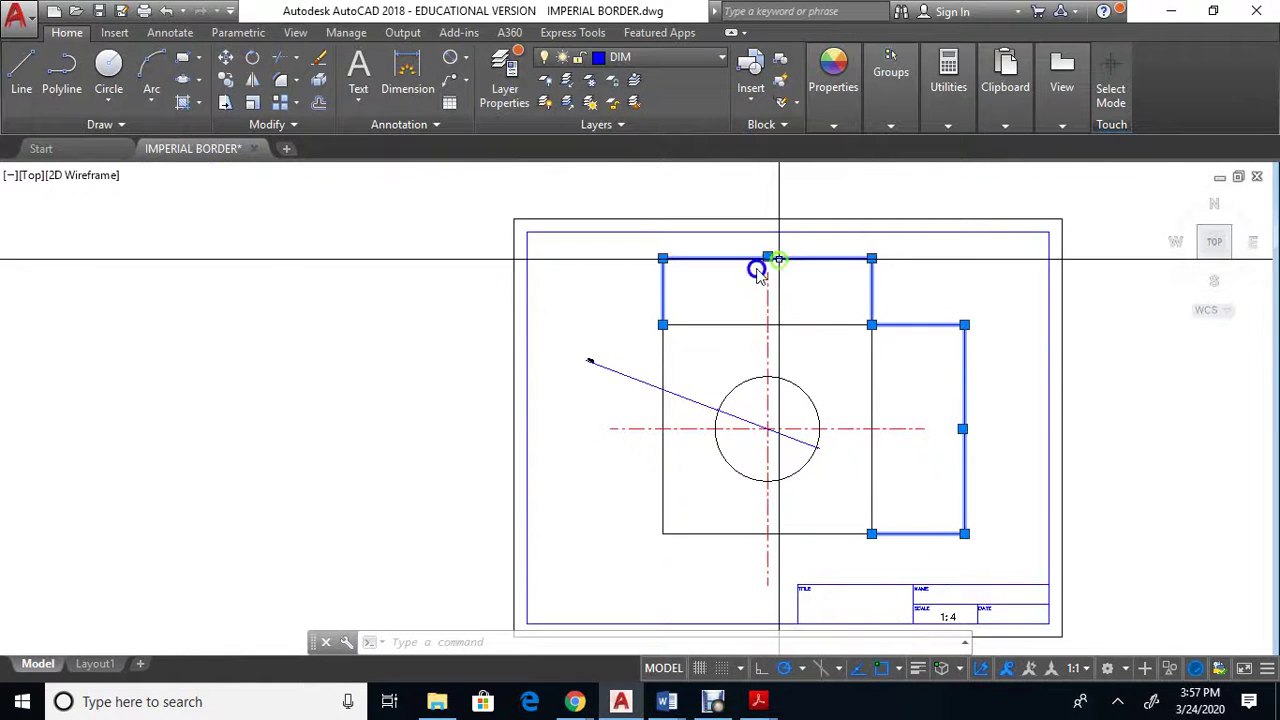
{"action": "left_click", "coordinate": [624, 373]}
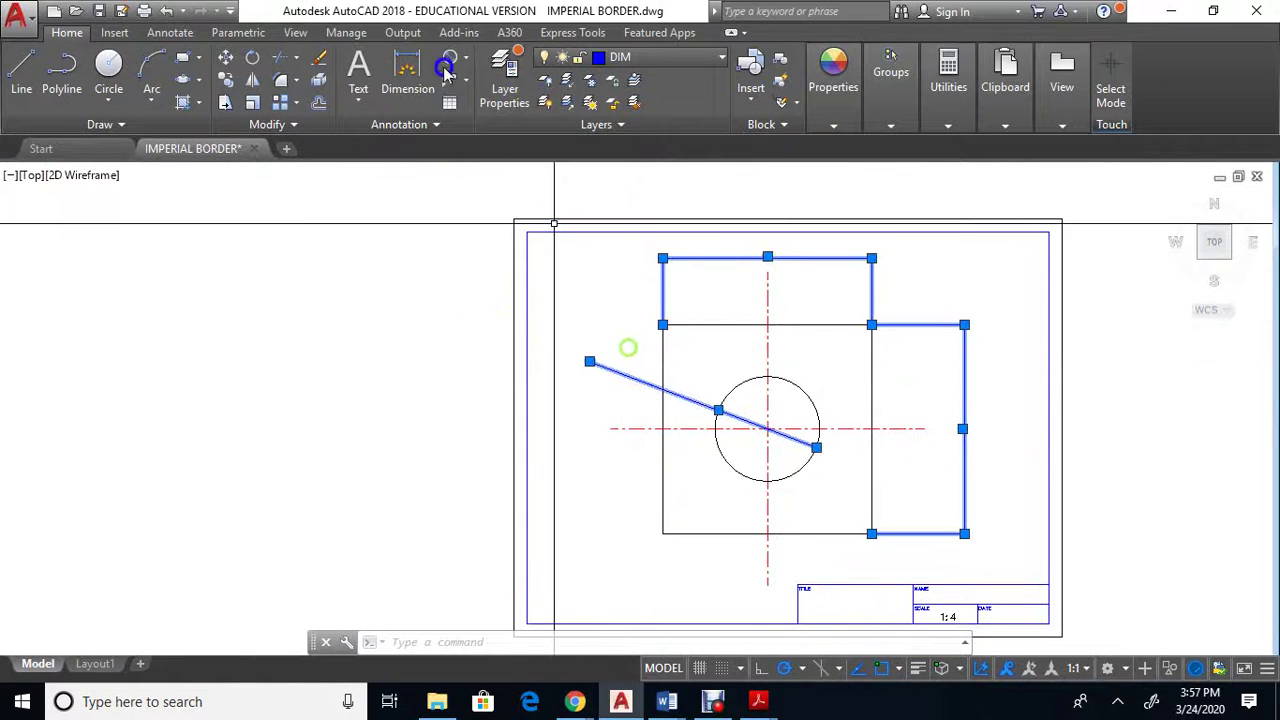
{"action": "left_click", "coordinate": [403, 127]}
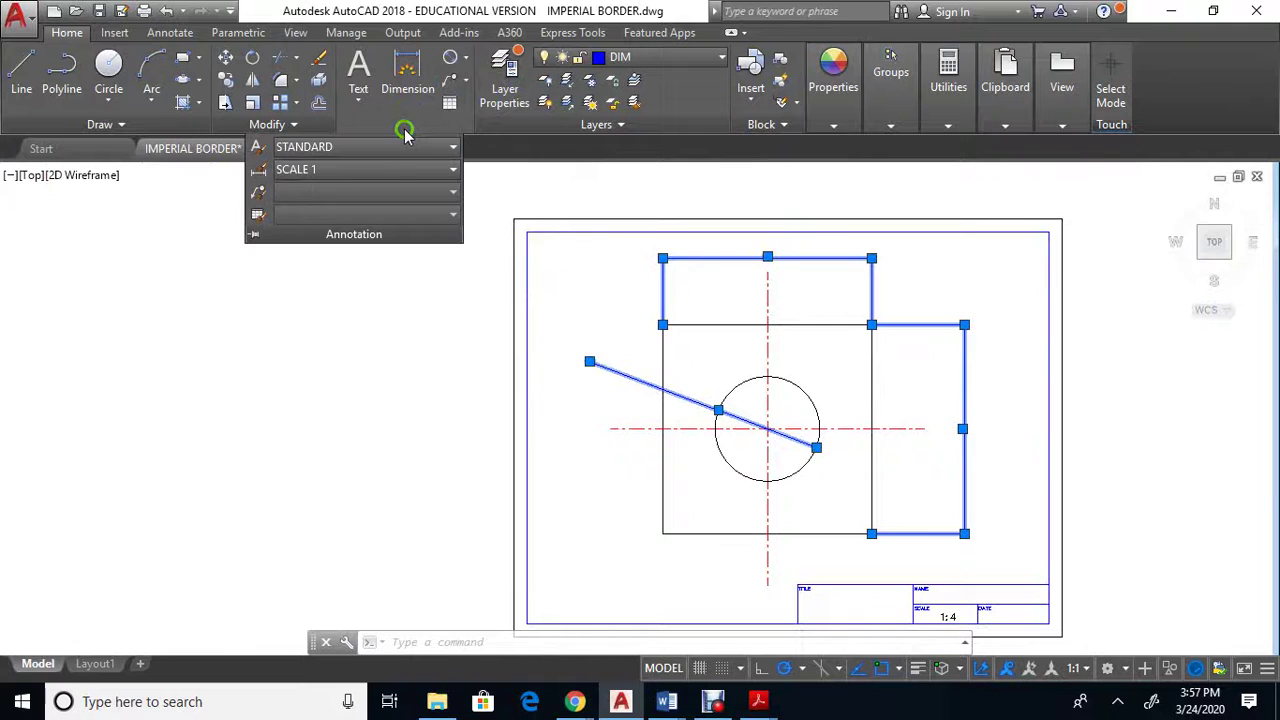
{"action": "left_click", "coordinate": [372, 170]}
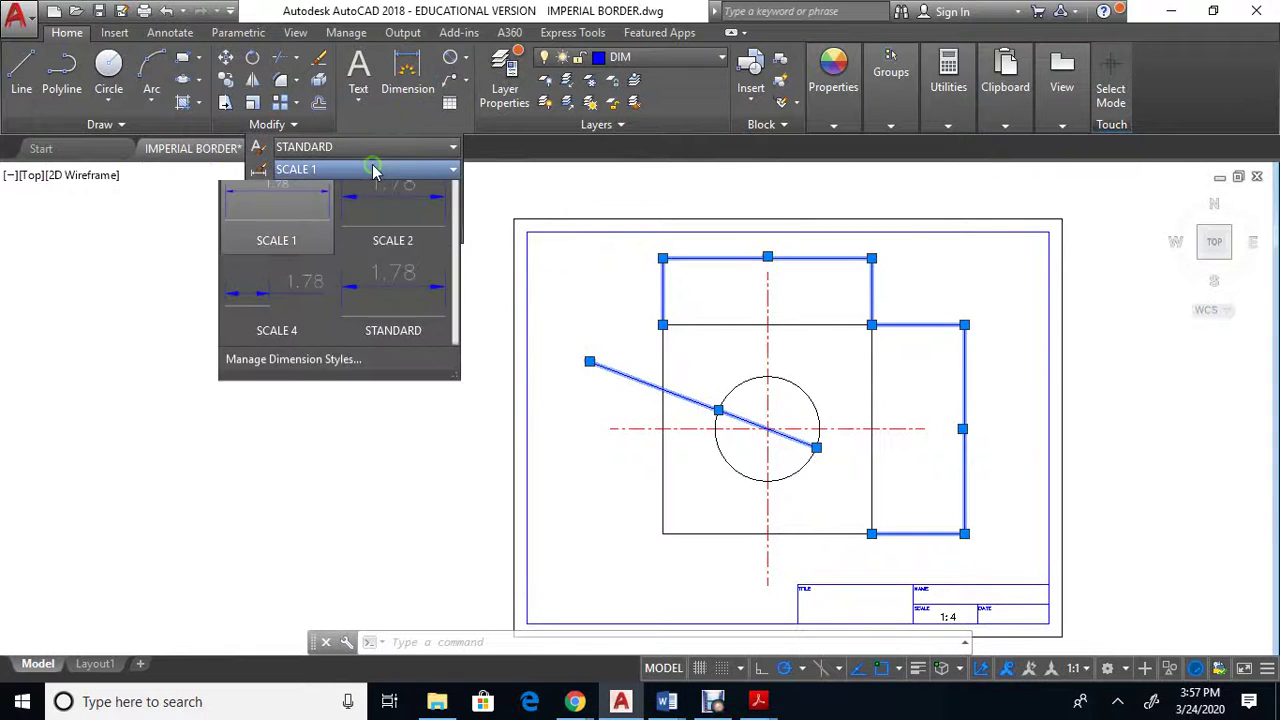
{"action": "left_click", "coordinate": [309, 331]}
{"action": "key", "text": "Escape"}
{"action": "scroll", "coordinate": [971, 494], "scroll_direction": "up", "scroll_amount": 2}
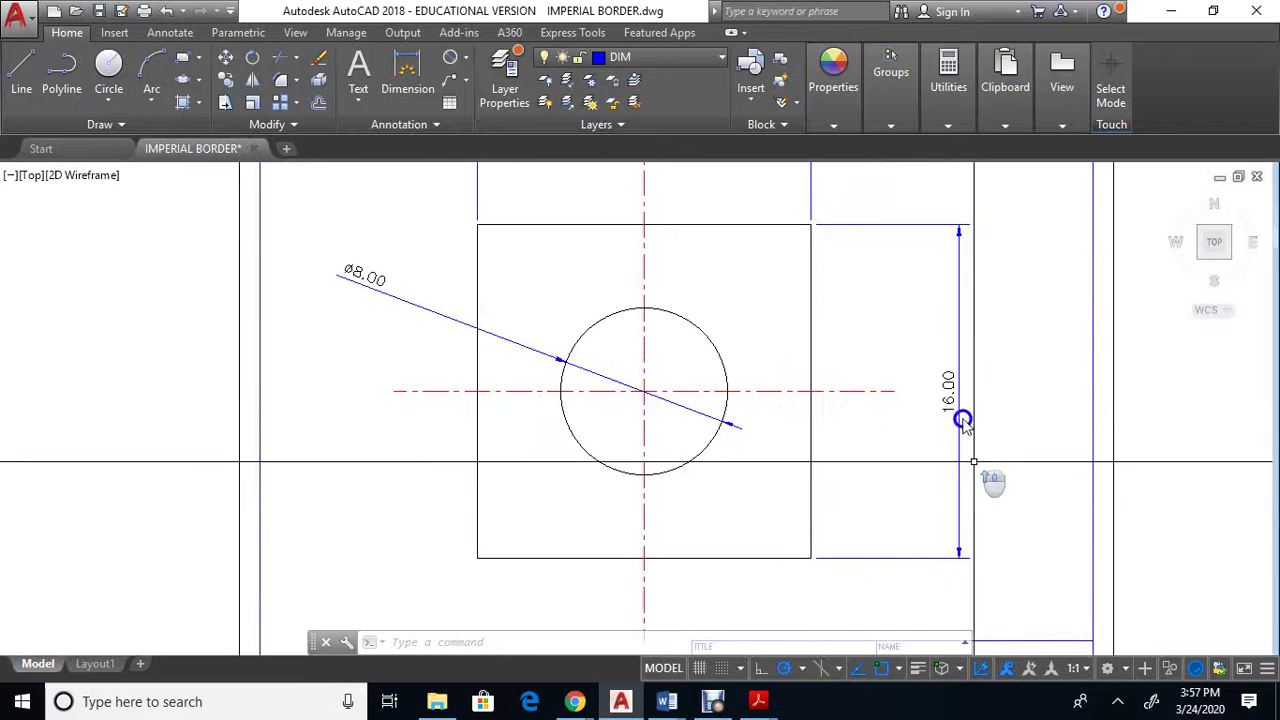
{"action": "scroll", "coordinate": [960, 428], "scroll_direction": "down", "scroll_amount": 2}
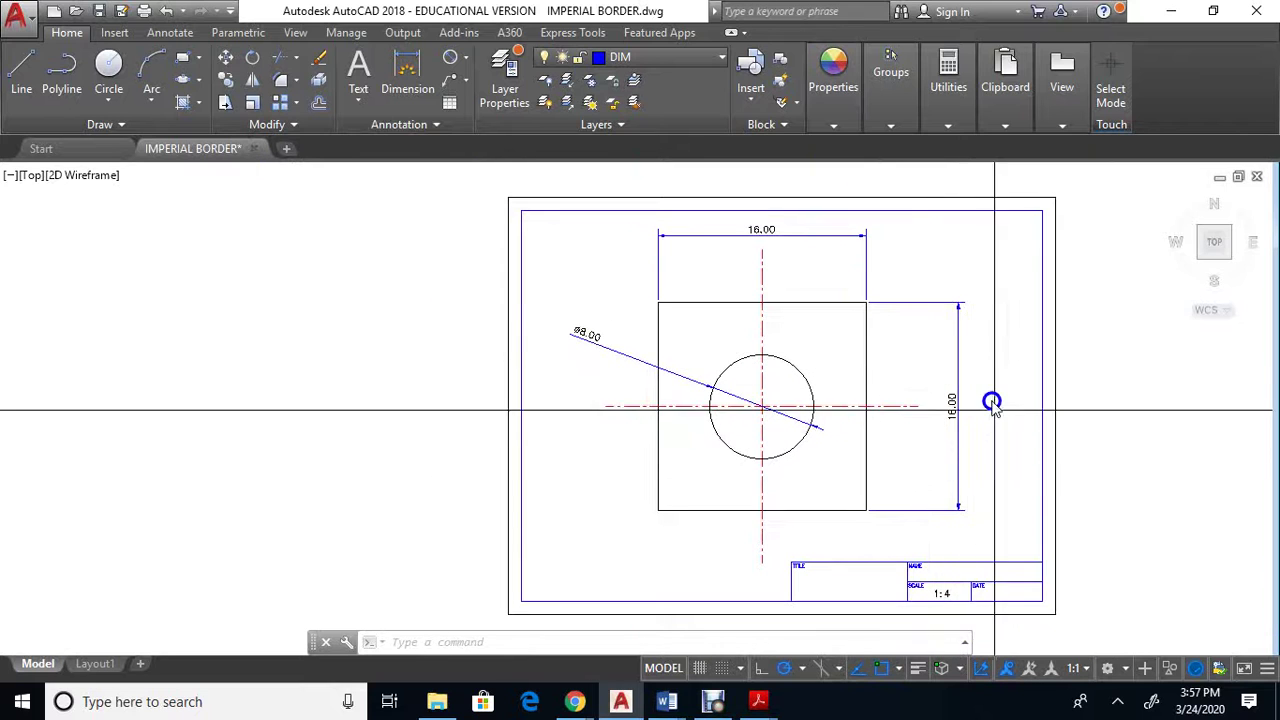
{"action": "scroll", "coordinate": [940, 405], "scroll_direction": "down", "scroll_amount": 2}
{"action": "mouse_move", "coordinate": [926, 409]}
{"action": "middle_mouse_down"}
{"action": "mouse_move", "coordinate": [889, 429]}
{"action": "mouse_move", "coordinate": [899, 489]}
{"action": "middle_mouse_up"}
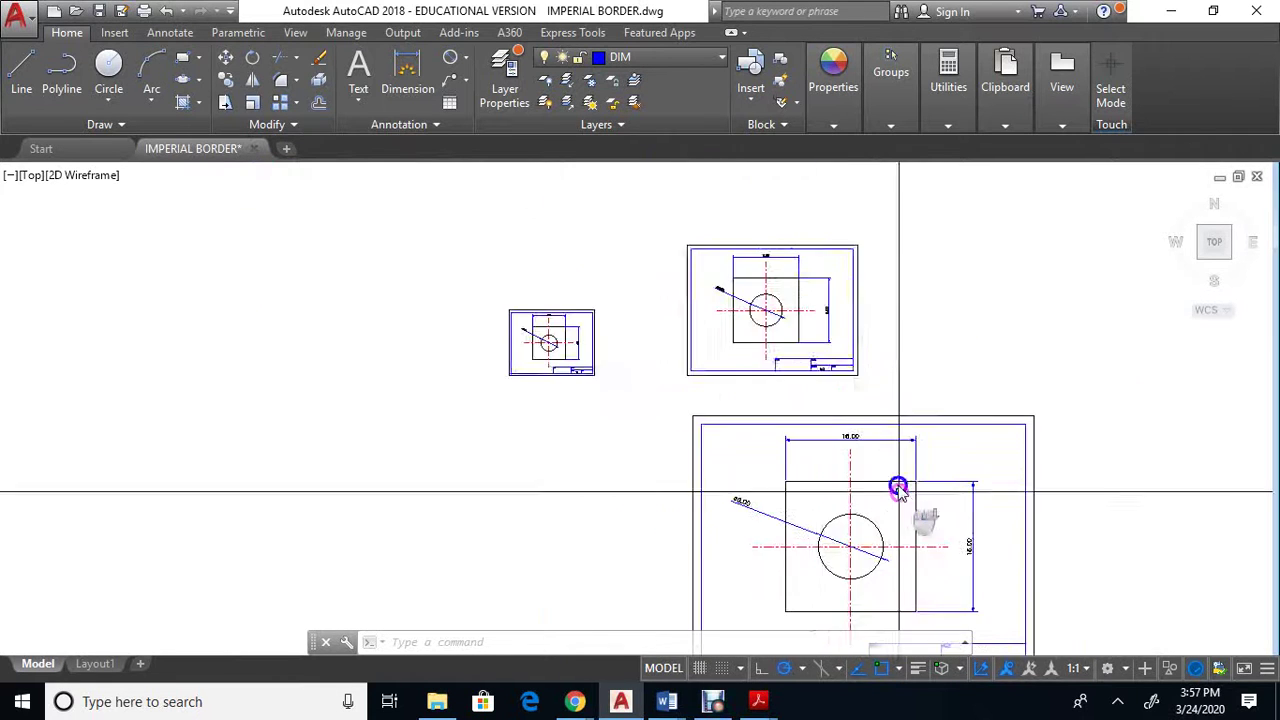
{"action": "scroll", "coordinate": [894, 474], "scroll_direction": "up", "scroll_amount": 2}
{"action": "scroll", "coordinate": [897, 429], "scroll_direction": "down", "scroll_amount": 2}
{"action": "scroll", "coordinate": [875, 380], "scroll_direction": "up", "scroll_amount": 4}
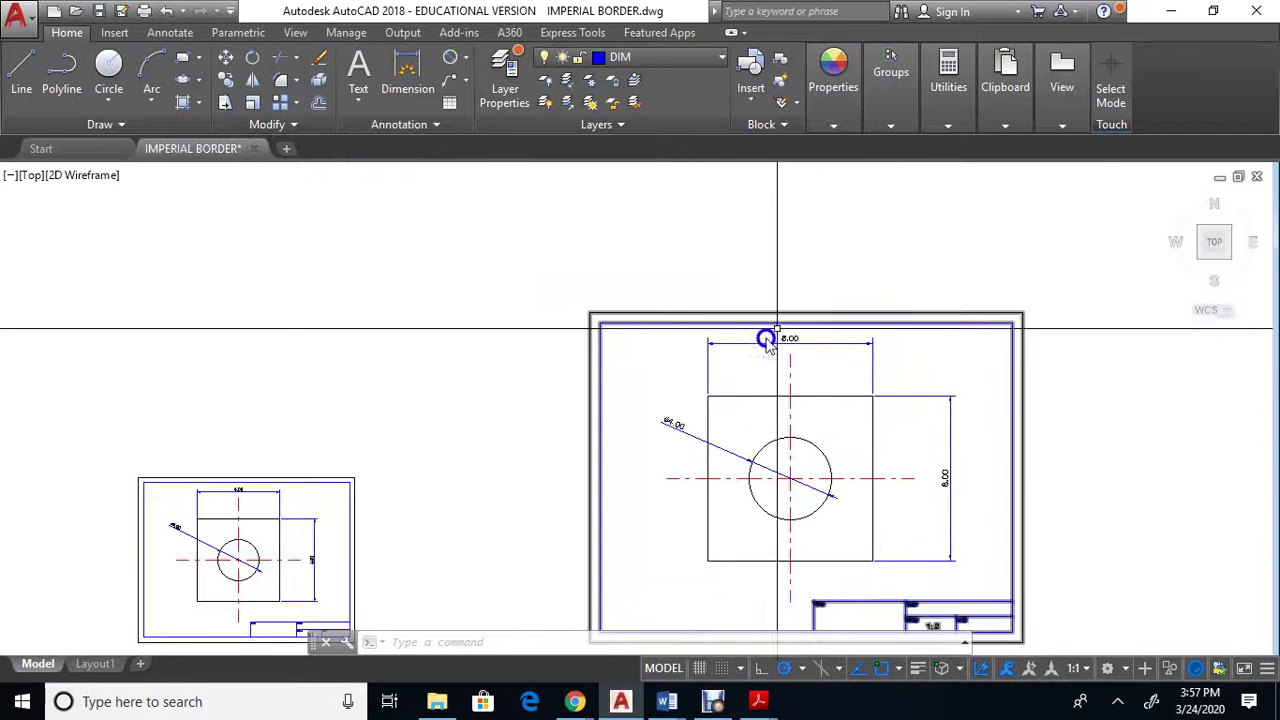
{"action": "left_click", "coordinate": [396, 133]}
{"action": "left_click", "coordinate": [372, 169]}
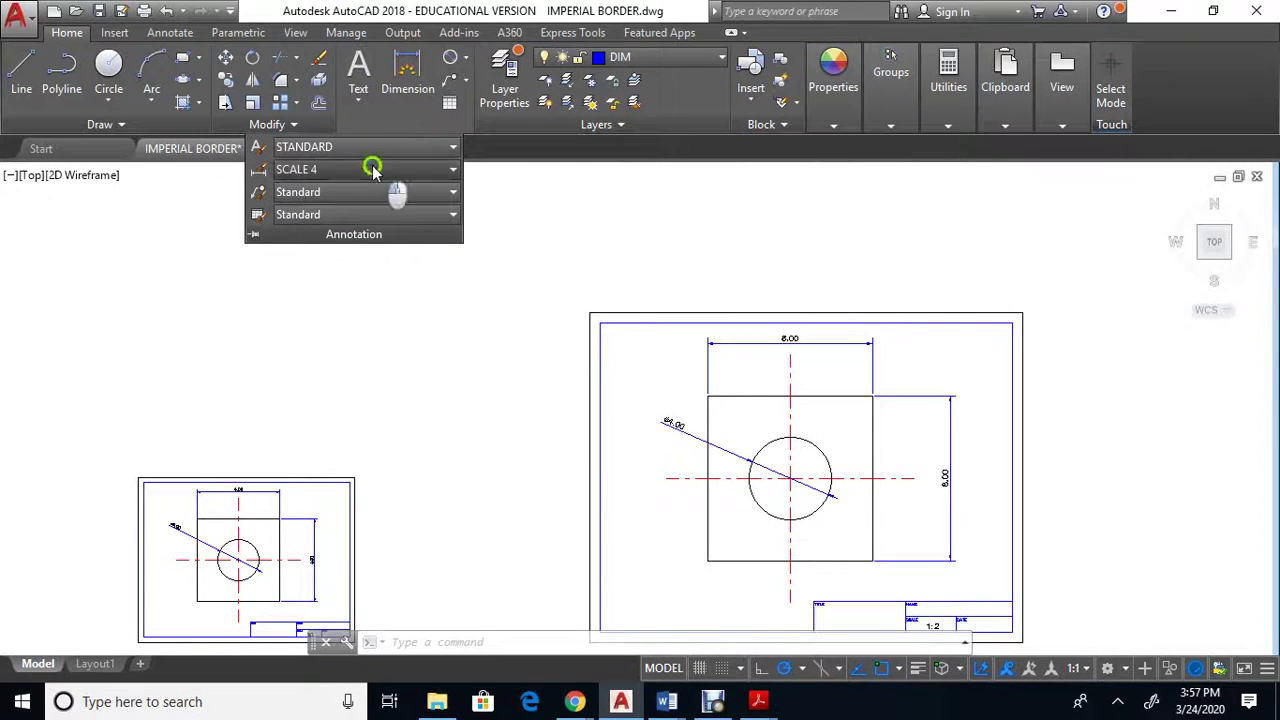
{"action": "left_click", "coordinate": [266, 170]}
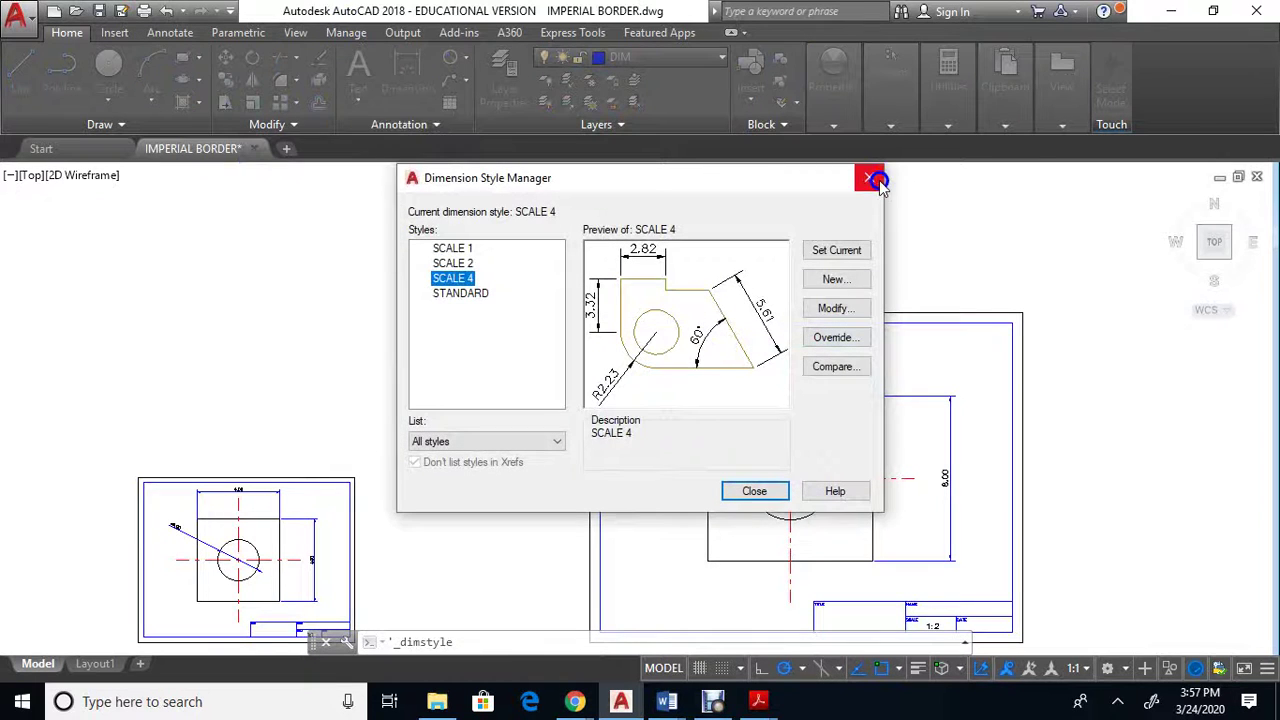
{"action": "left_click", "coordinate": [876, 181]}
Add an inch mark (") as the linear dimension suffix in the SCALE 2 dimension style.
{"action": "left_click", "coordinate": [437, 130]}
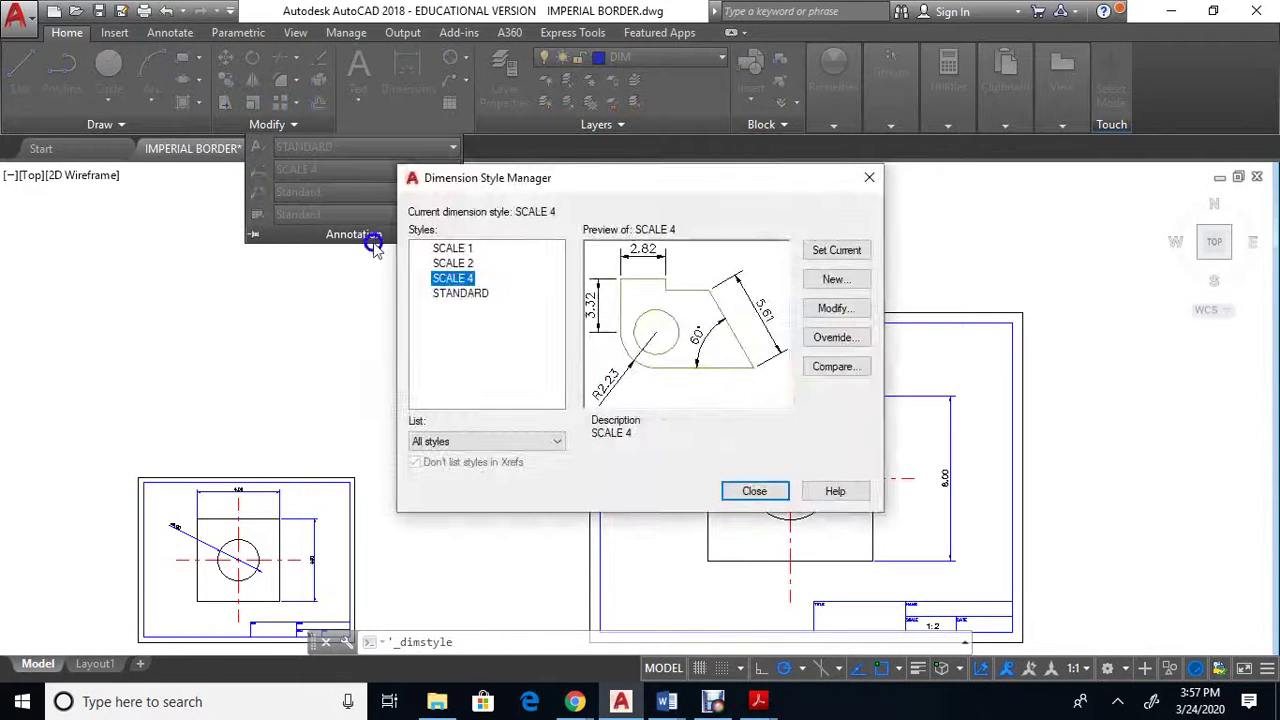
{"action": "left_click", "coordinate": [450, 263]}
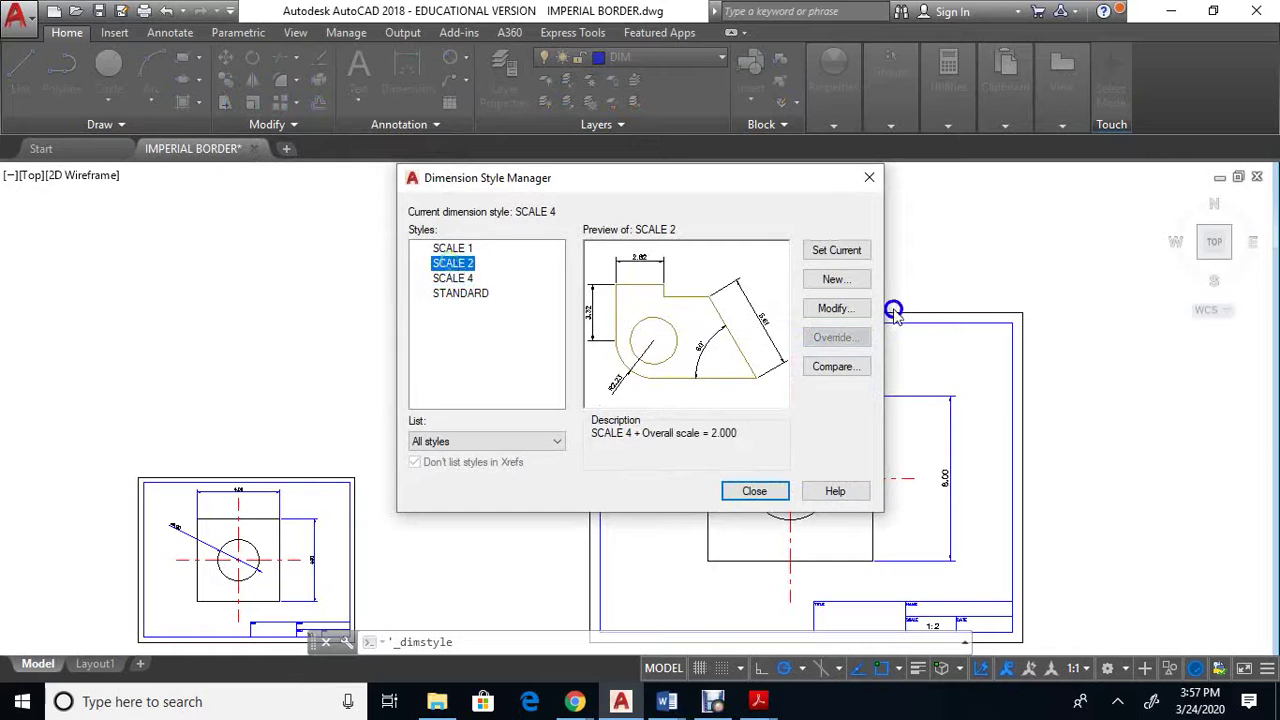
{"action": "left_click", "coordinate": [838, 308]}
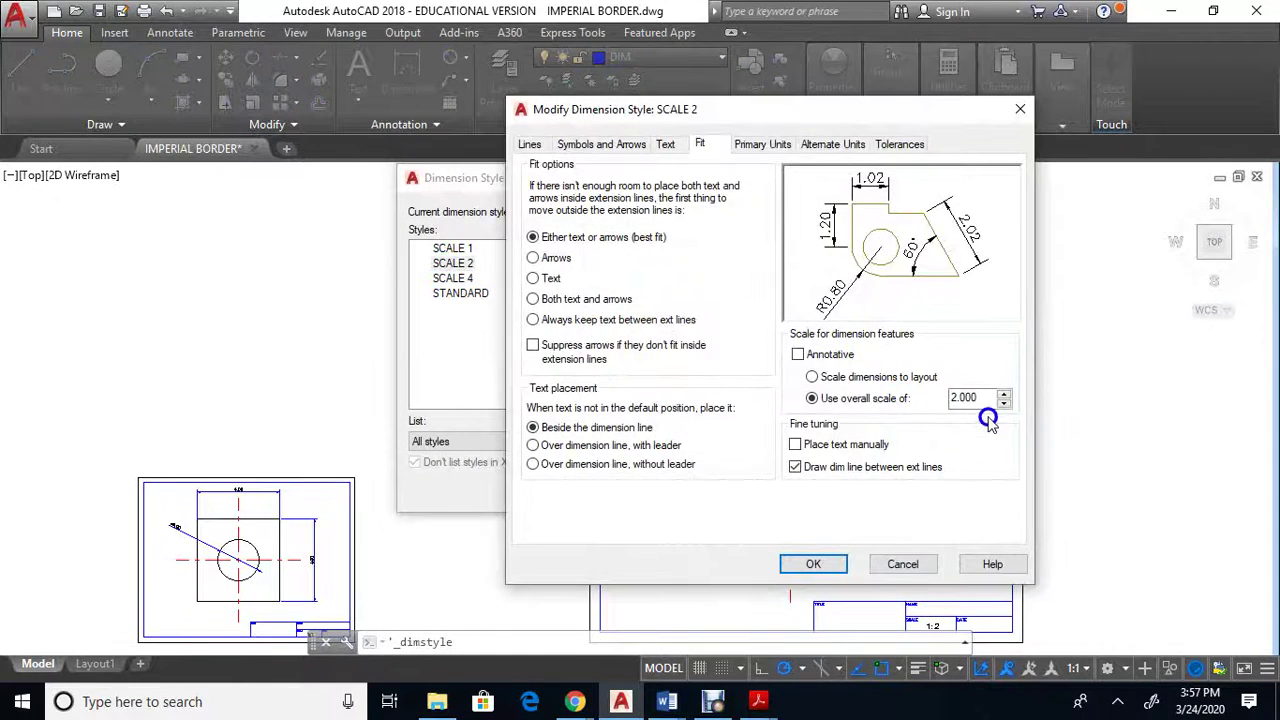
{"action": "left_click", "coordinate": [763, 146]}
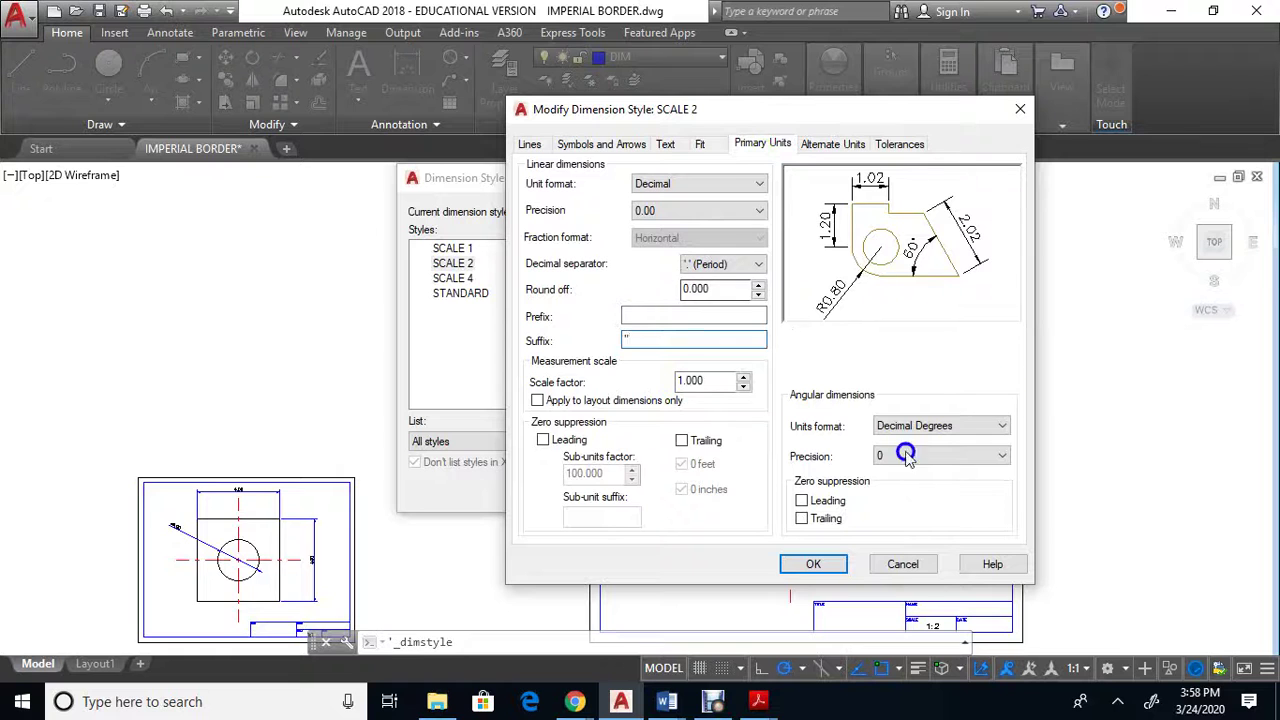
{"action": "left_click", "coordinate": [806, 565]}
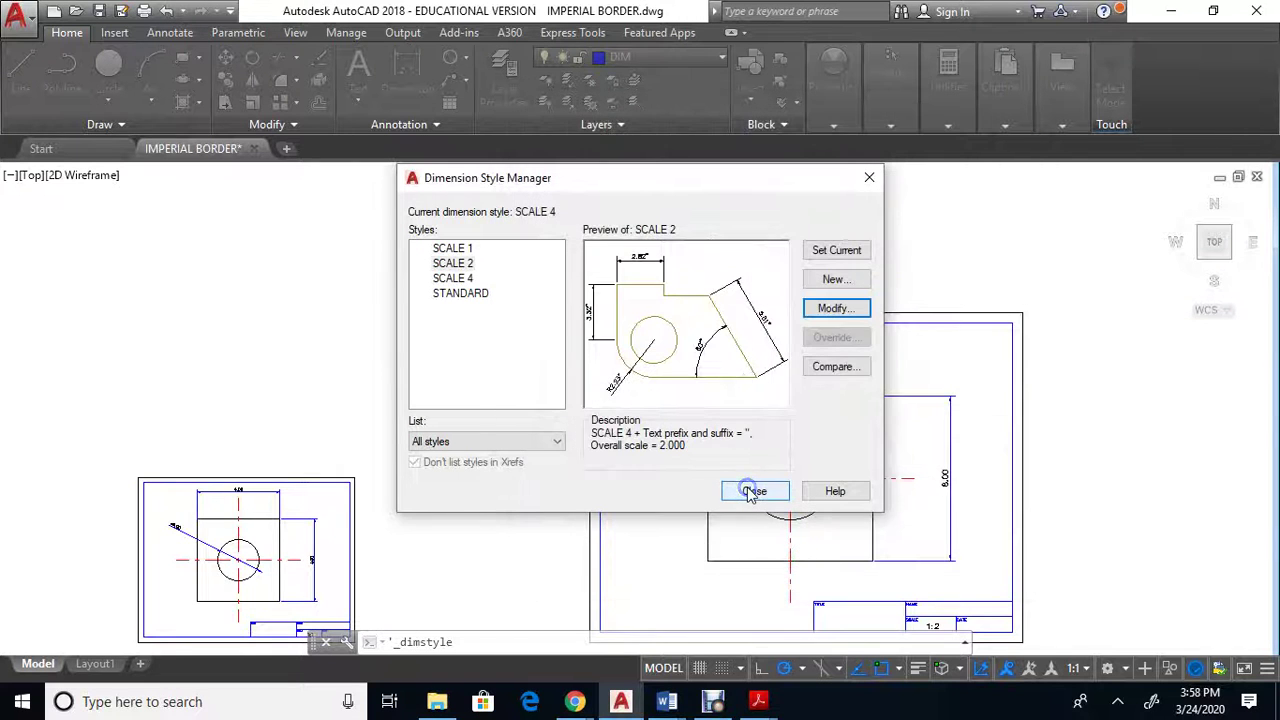
{"action": "left_click", "coordinate": [752, 491]}
{"action": "scroll", "coordinate": [940, 475], "scroll_direction": "up", "scroll_amount": 6}
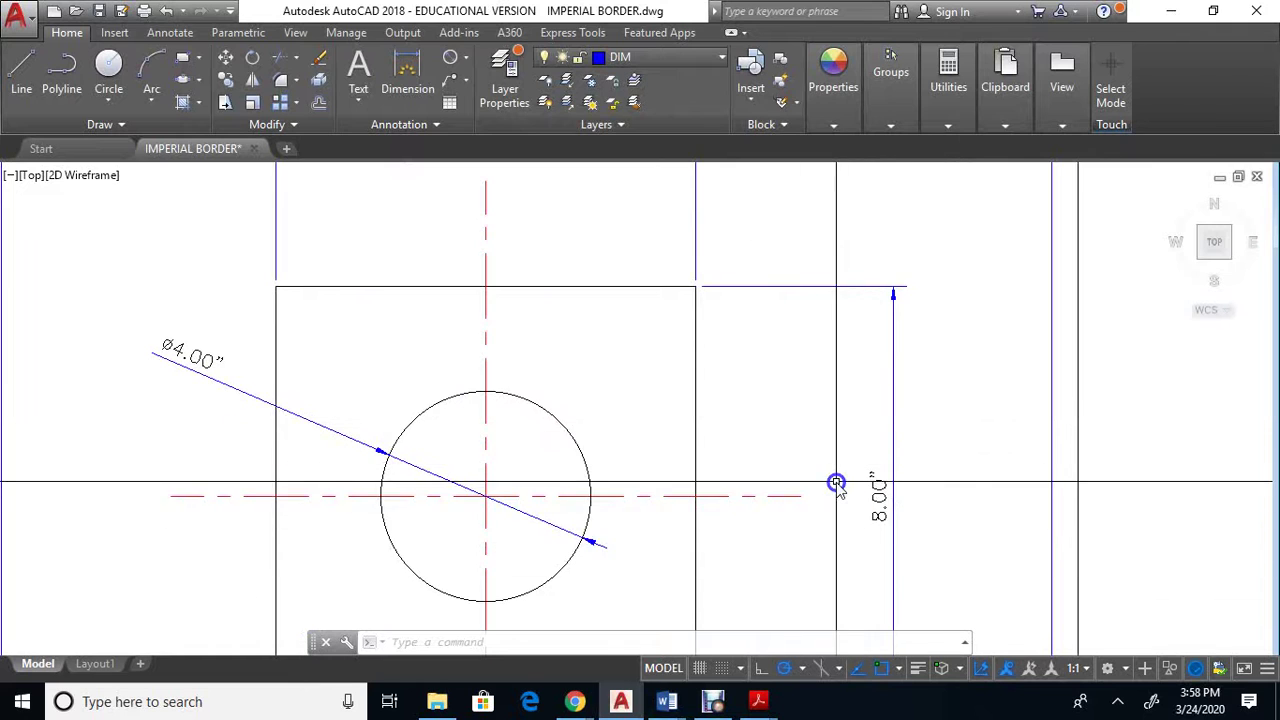
Set the SCALE 1 dimension style's linear precision to 0 and its suffix to mm.
{"action": "scroll", "coordinate": [836, 483], "scroll_direction": "down", "scroll_amount": 8}
{"action": "scroll", "coordinate": [453, 531], "scroll_direction": "up", "scroll_amount": 5}
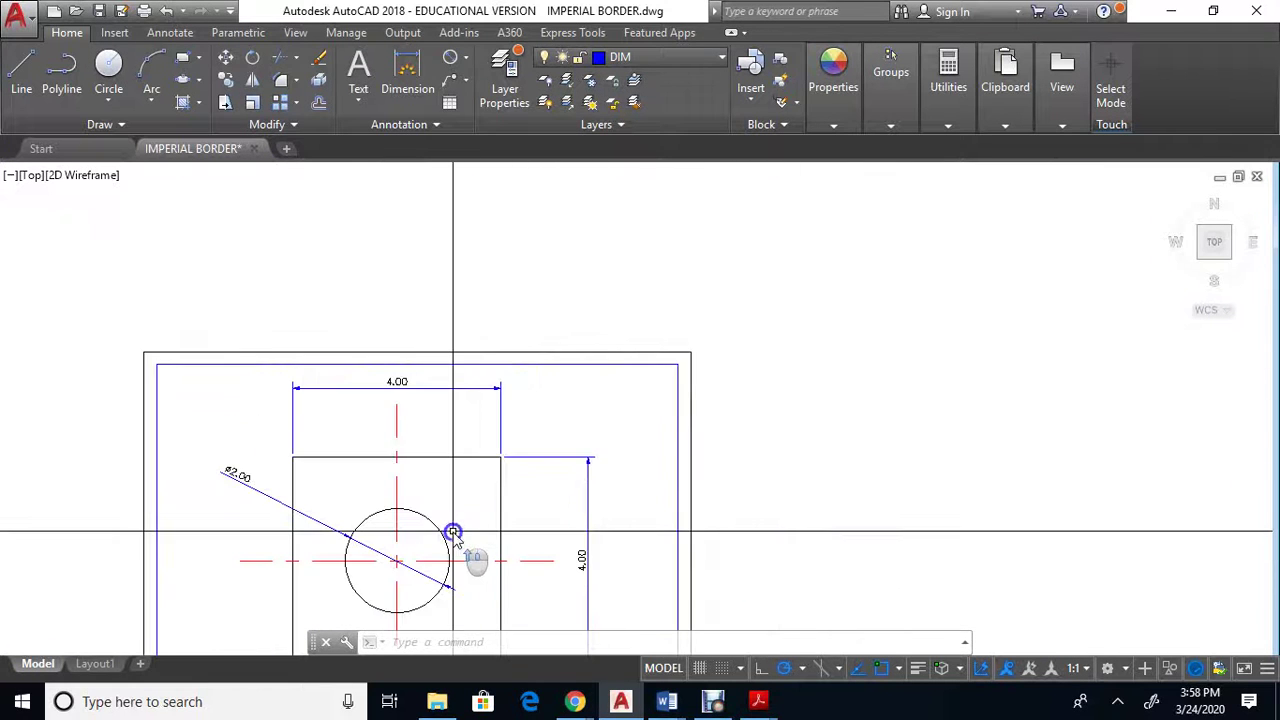
{"action": "scroll", "coordinate": [453, 531], "scroll_direction": "up", "scroll_amount": 2}
{"action": "scroll", "coordinate": [714, 386], "scroll_direction": "down", "scroll_amount": 3}
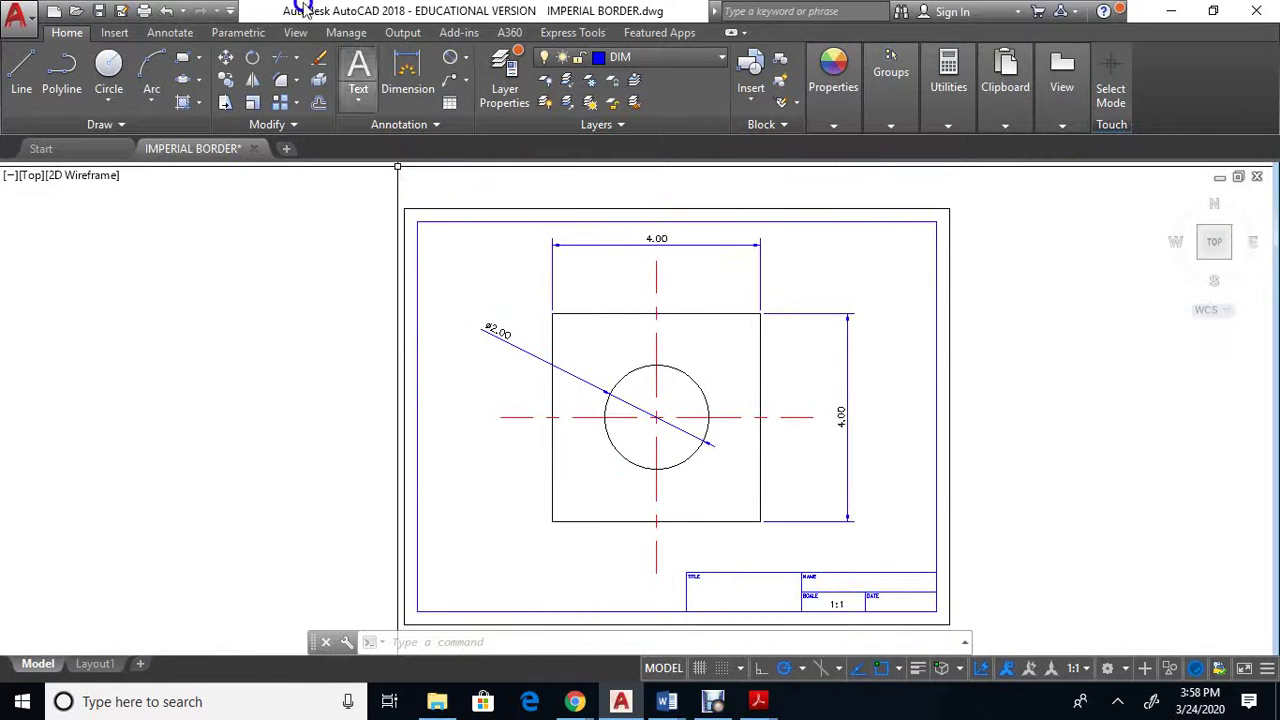
{"action": "left_click", "coordinate": [400, 126]}
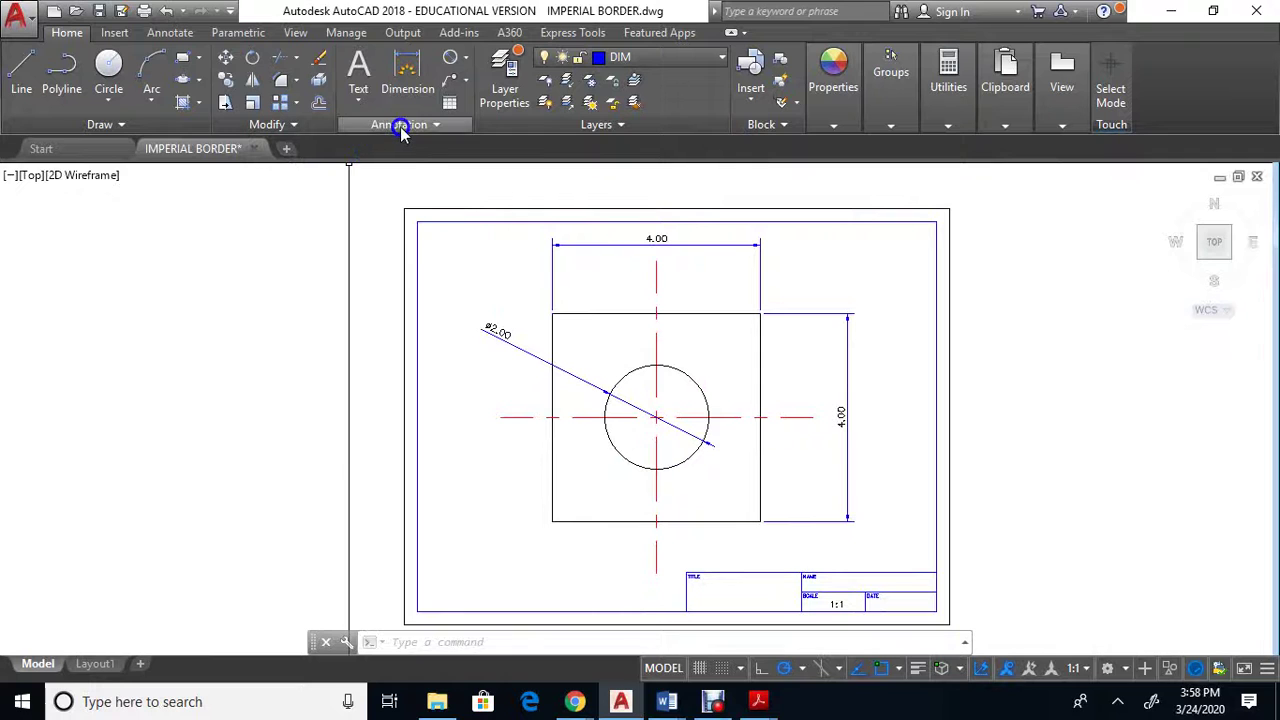
{"action": "left_click", "coordinate": [400, 127]}
{"action": "left_click", "coordinate": [273, 177]}
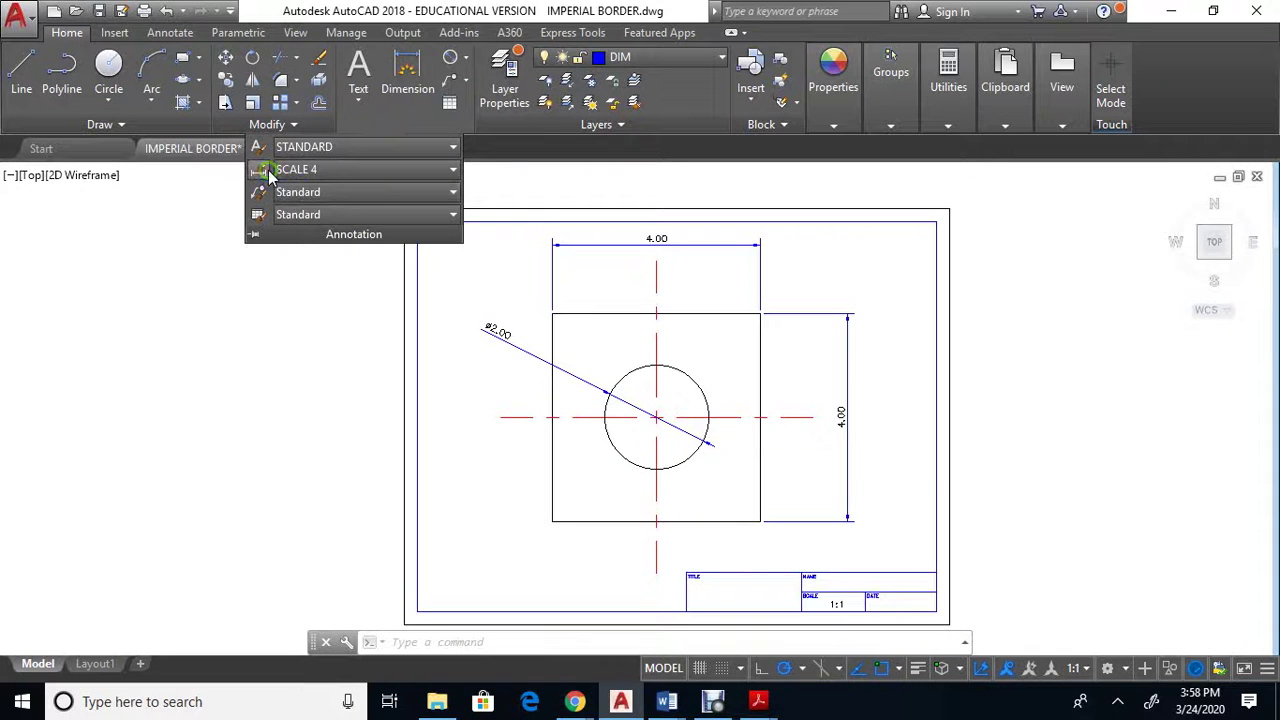
{"action": "left_click", "coordinate": [463, 249]}
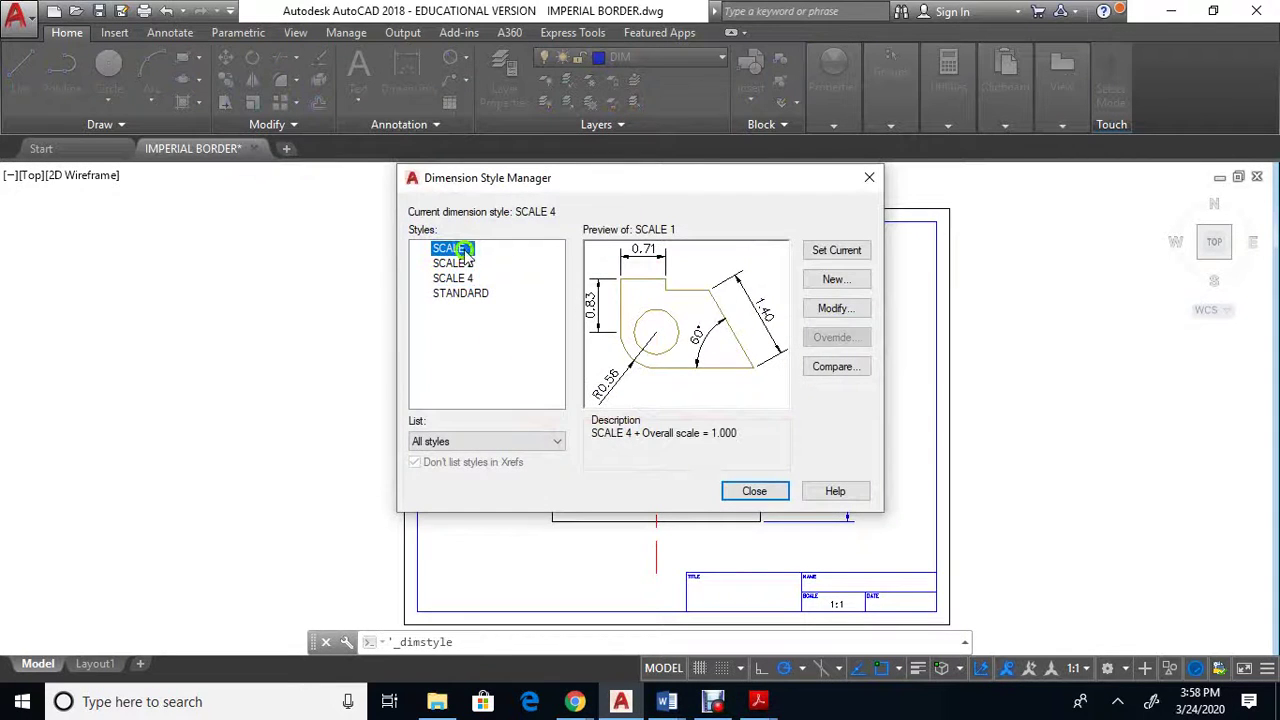
{"action": "left_click", "coordinate": [866, 309]}
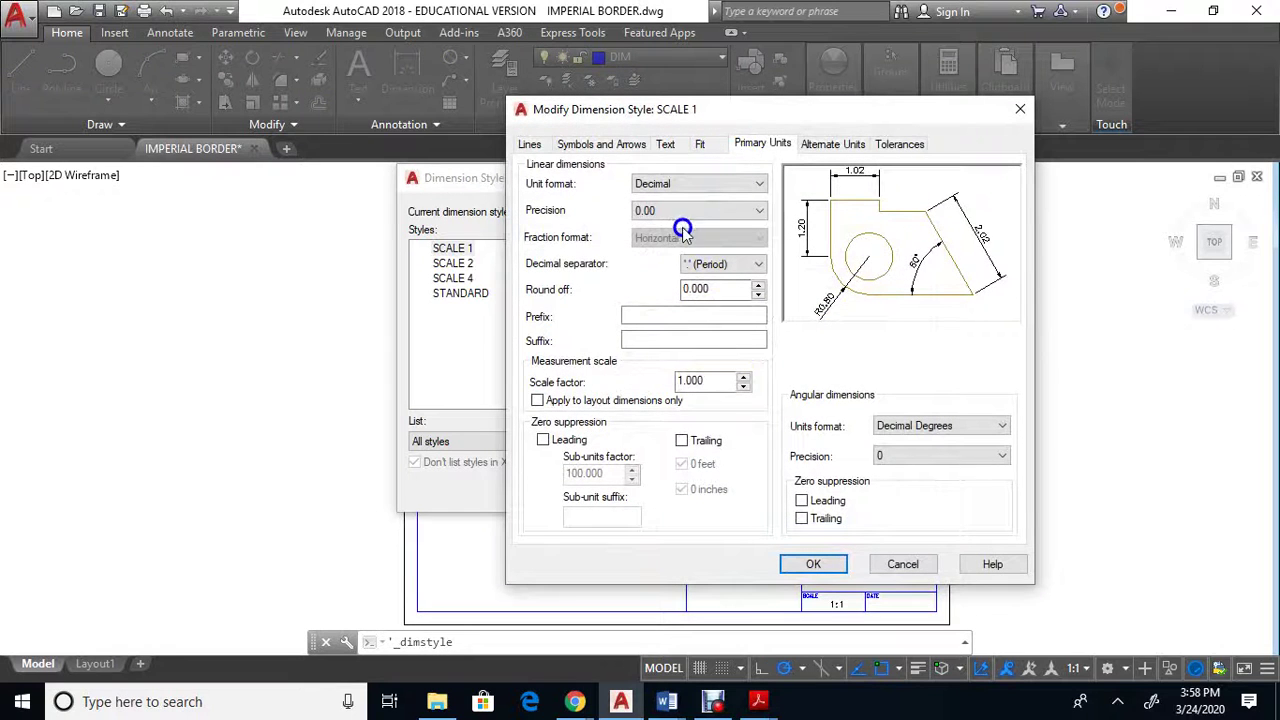
{"action": "left_click", "coordinate": [711, 190]}
{"action": "left_click", "coordinate": [705, 212]}
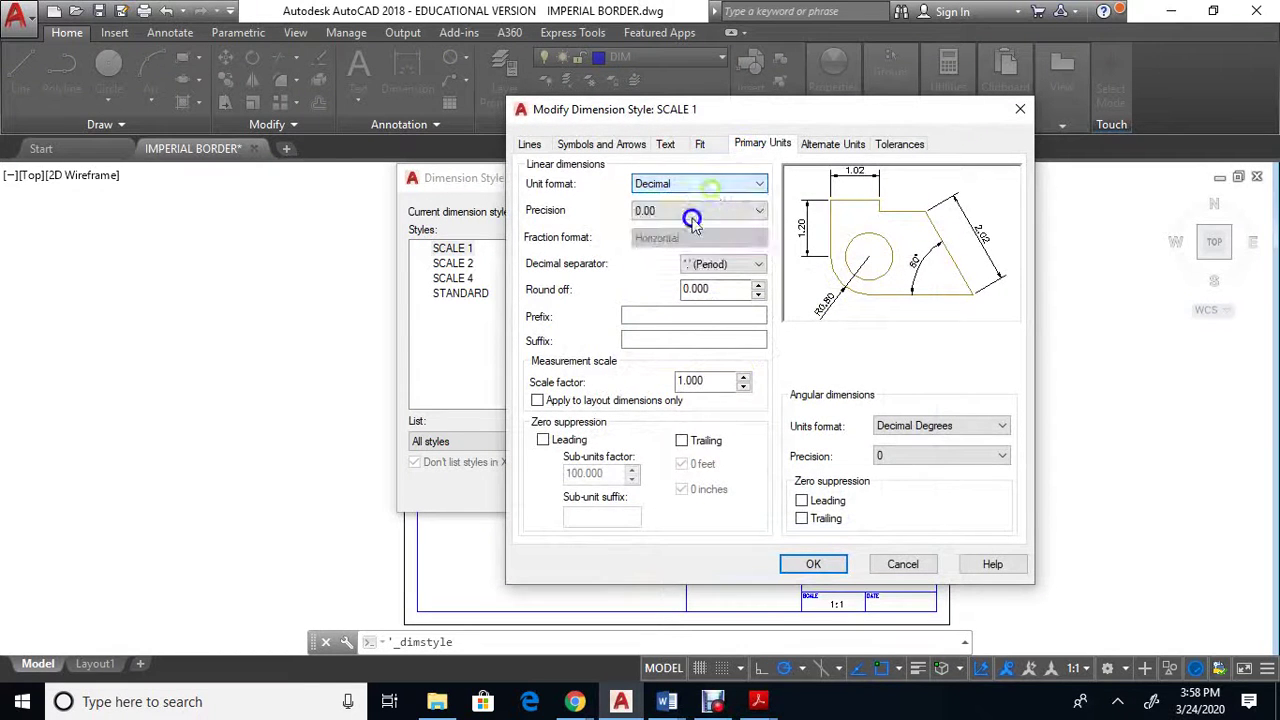
{"action": "left_click", "coordinate": [690, 210]}
{"action": "left_click", "coordinate": [685, 236]}
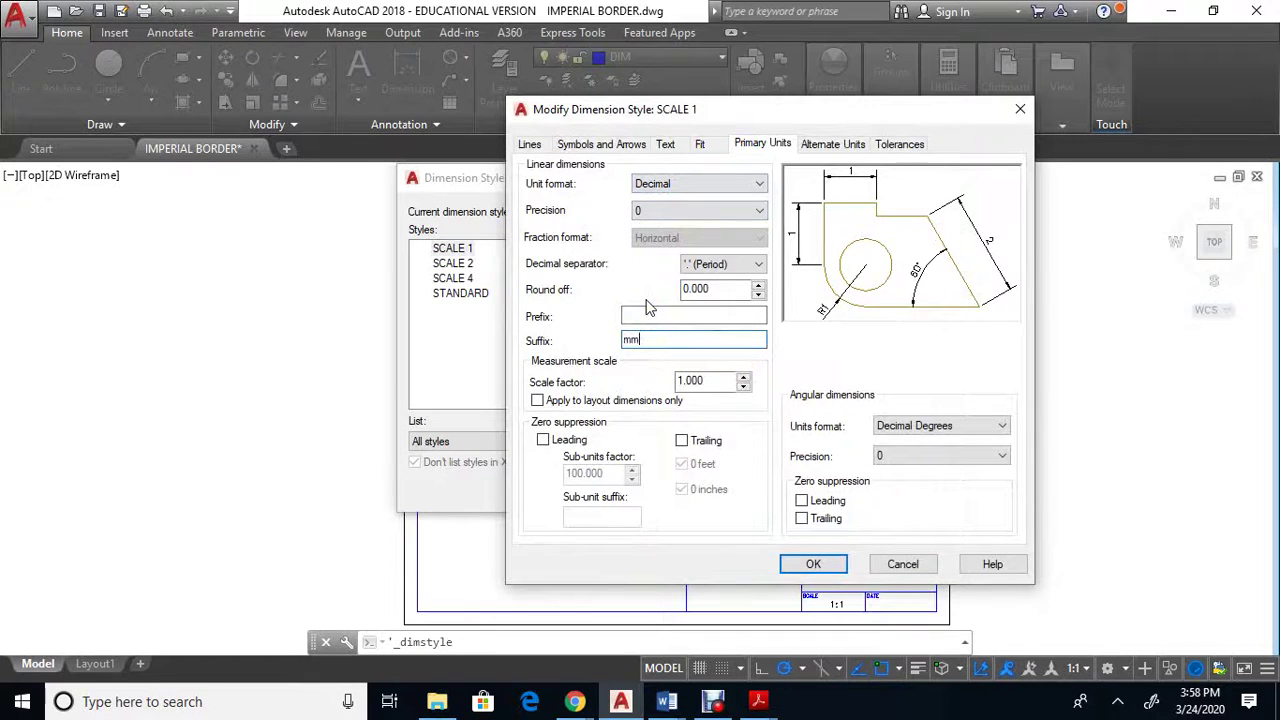
{"action": "left_click", "coordinate": [813, 566]}
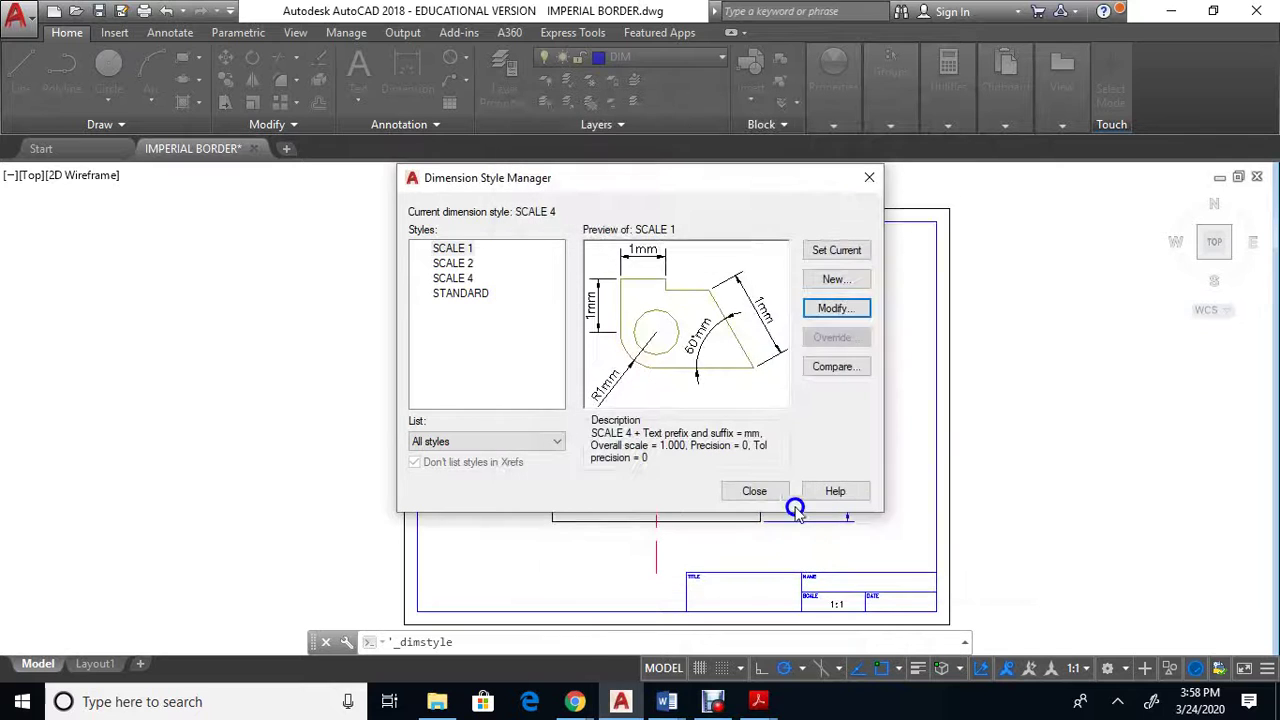
{"action": "left_click", "coordinate": [751, 495]}
Examine the width, height and diameter dimensions on the 1:1 sheet with the modified SCALE 1 style.
{"action": "scroll", "coordinate": [626, 343], "scroll_direction": "up", "scroll_amount": 2}
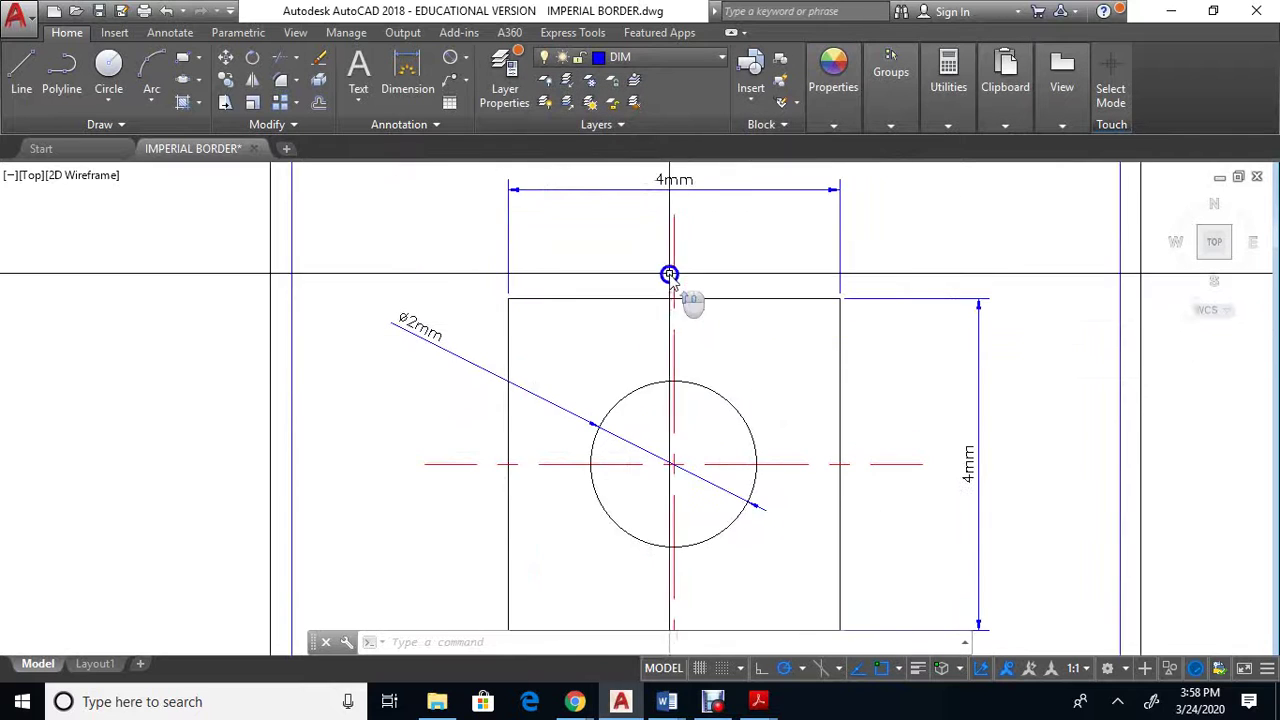
{"action": "scroll", "coordinate": [671, 275], "scroll_direction": "up", "scroll_amount": 2}
{"action": "mouse_move", "coordinate": [665, 291]}
{"action": "middle_mouse_down"}
{"action": "mouse_move", "coordinate": [629, 440]}
{"action": "mouse_move", "coordinate": [582, 530]}
{"action": "middle_mouse_up"}
{"action": "scroll", "coordinate": [700, 423], "scroll_direction": "down", "scroll_amount": 2}
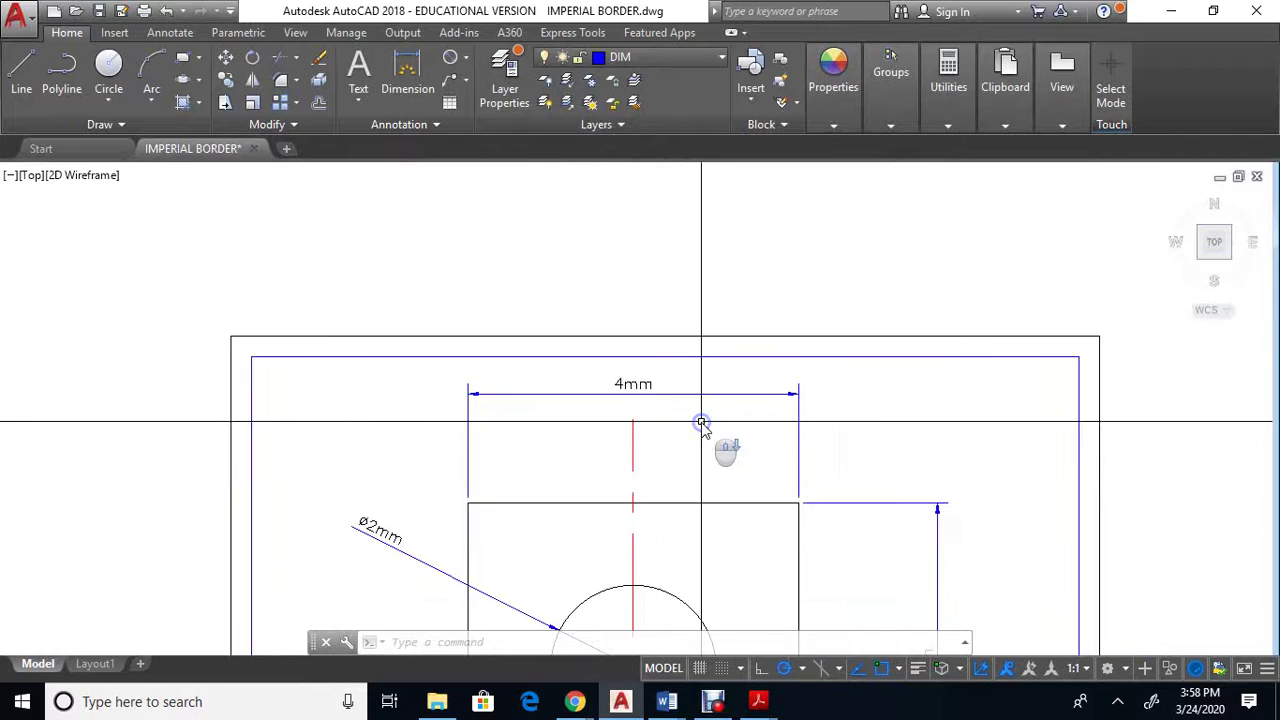
{"action": "scroll", "coordinate": [790, 518], "scroll_direction": "down", "scroll_amount": 3}
{"action": "scroll", "coordinate": [790, 518], "scroll_direction": "up", "scroll_amount": 2}
{"action": "middle_click_drag", "start_coordinate": [790, 518], "coordinate": [720, 338]}
{"action": "scroll", "coordinate": [843, 455], "scroll_direction": "down", "scroll_amount": 4}
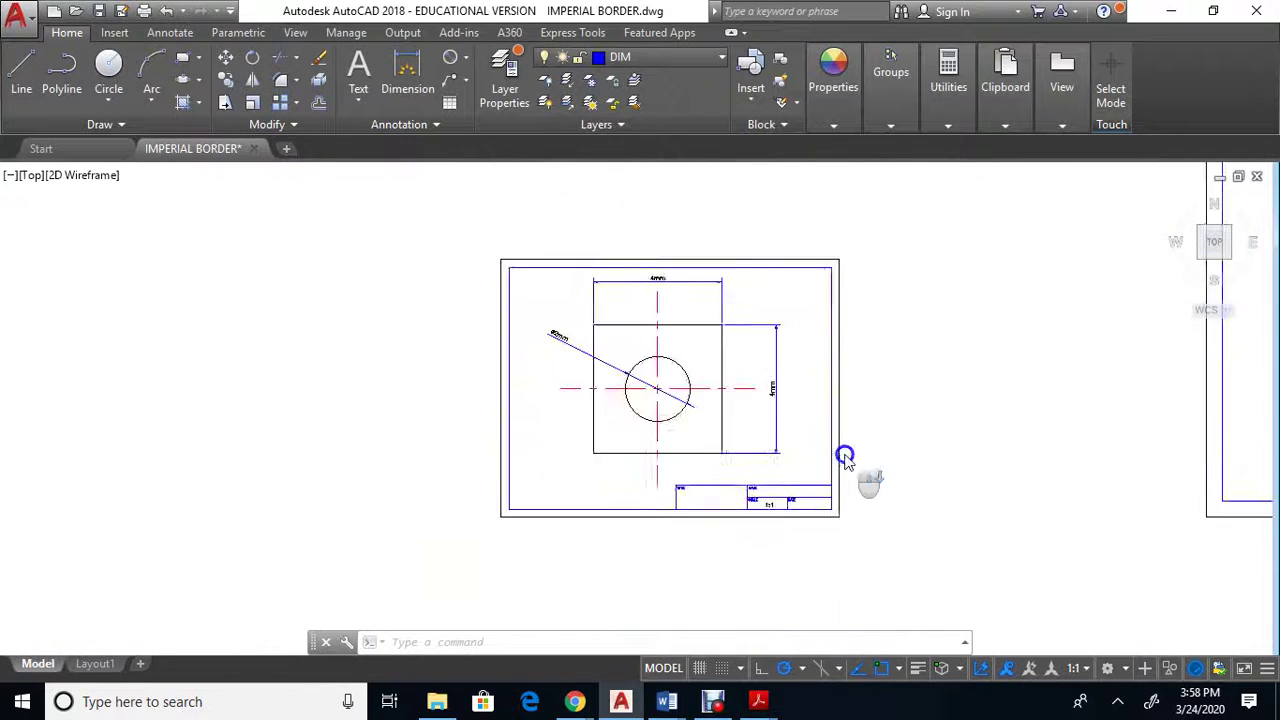
Set the first and second arrowheads of the SCALE 4 dimension style to Architectural tick.
{"action": "scroll", "coordinate": [880, 457], "scroll_direction": "up", "scroll_amount": 1}
{"action": "middle_click_drag", "start_coordinate": [880, 457], "coordinate": [657, 277]}
{"action": "scroll", "coordinate": [657, 277], "scroll_direction": "down", "scroll_amount": 1}
{"action": "scroll", "coordinate": [869, 510], "scroll_direction": "down", "scroll_amount": 2}
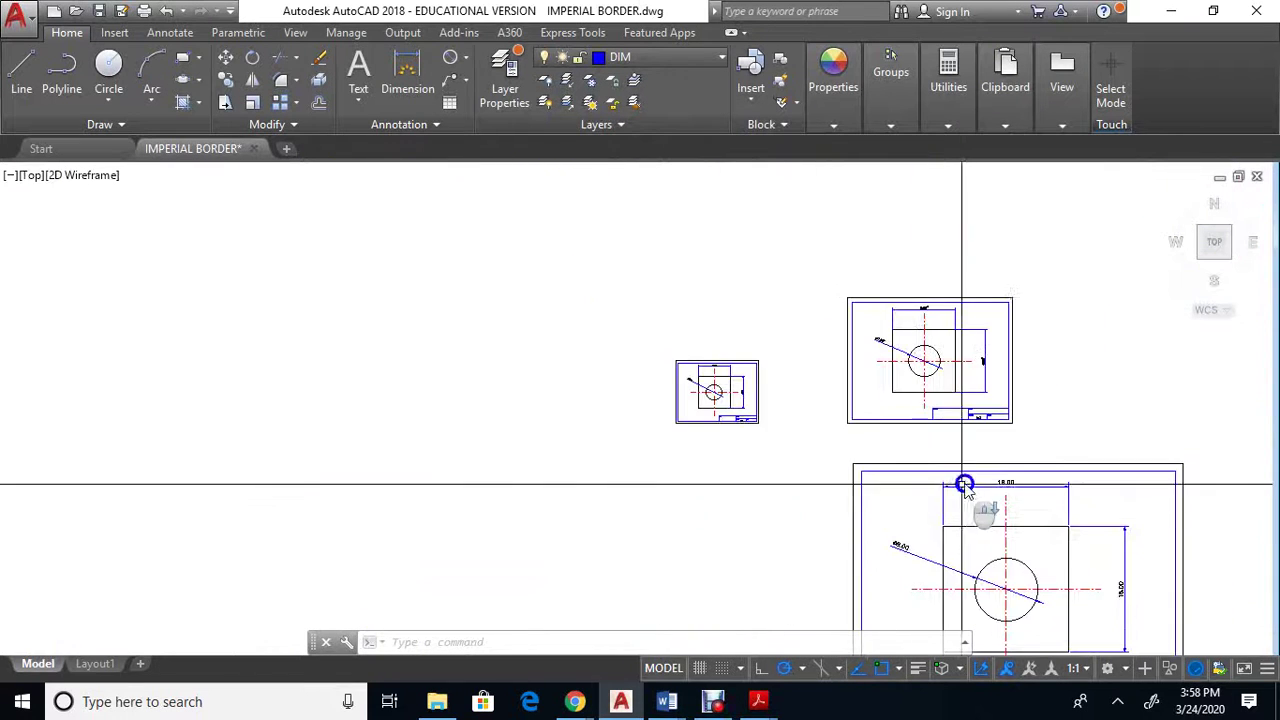
{"action": "scroll", "coordinate": [1005, 520], "scroll_direction": "up", "scroll_amount": 1}
{"action": "middle_click_drag", "start_coordinate": [1005, 520], "coordinate": [891, 400]}
{"action": "scroll", "coordinate": [820, 351], "scroll_direction": "down", "scroll_amount": 2}
{"action": "scroll", "coordinate": [870, 452], "scroll_direction": "up", "scroll_amount": 4}
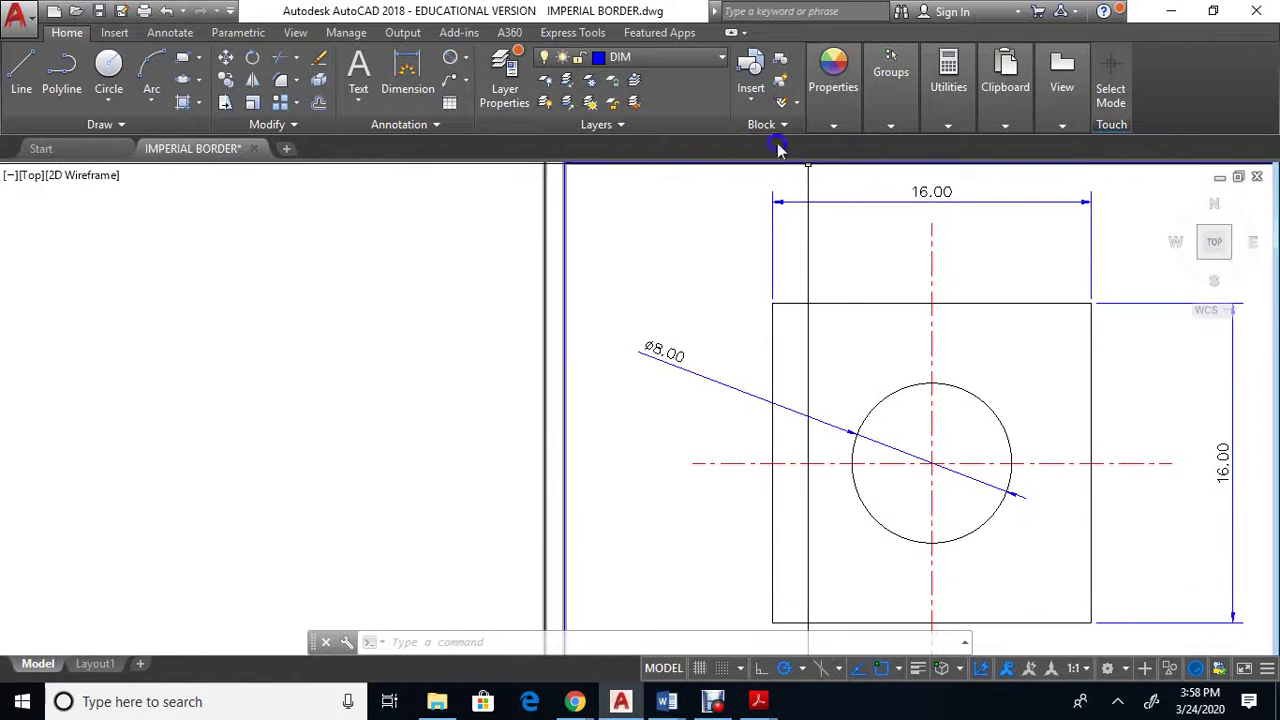
{"action": "left_click", "coordinate": [392, 127]}
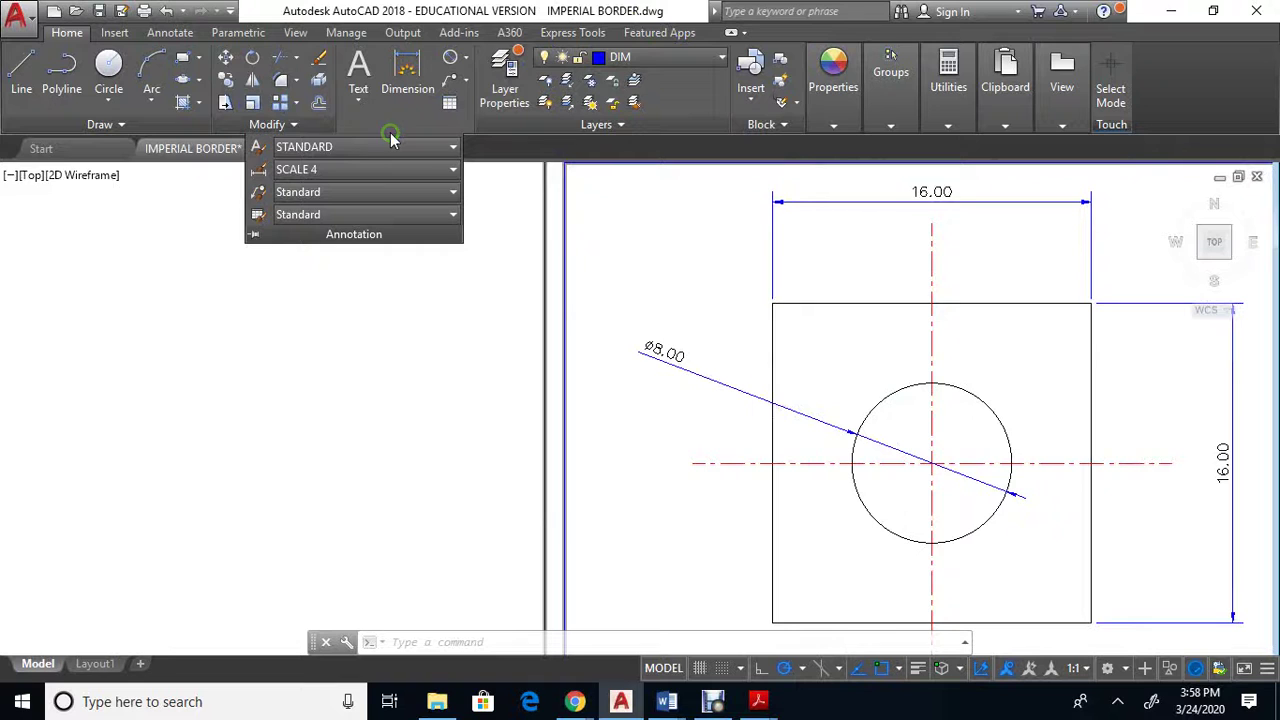
{"action": "left_click", "coordinate": [258, 170]}
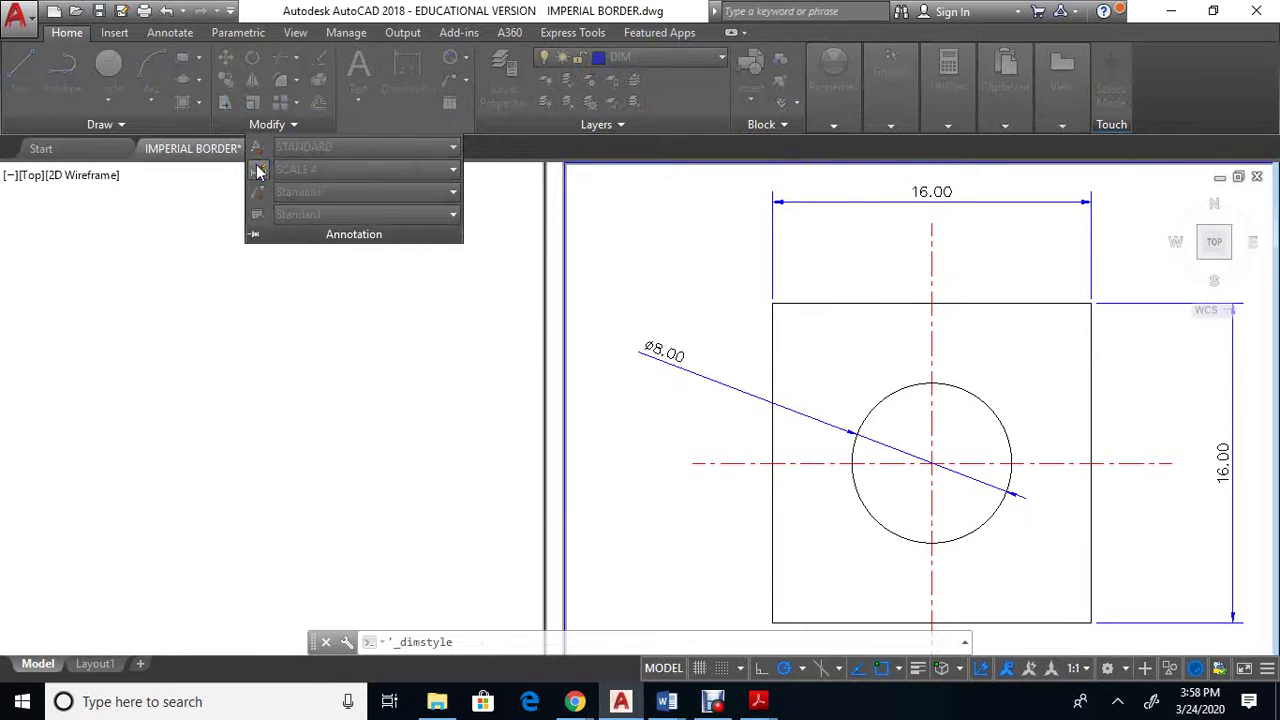
{"action": "left_click", "coordinate": [472, 278]}
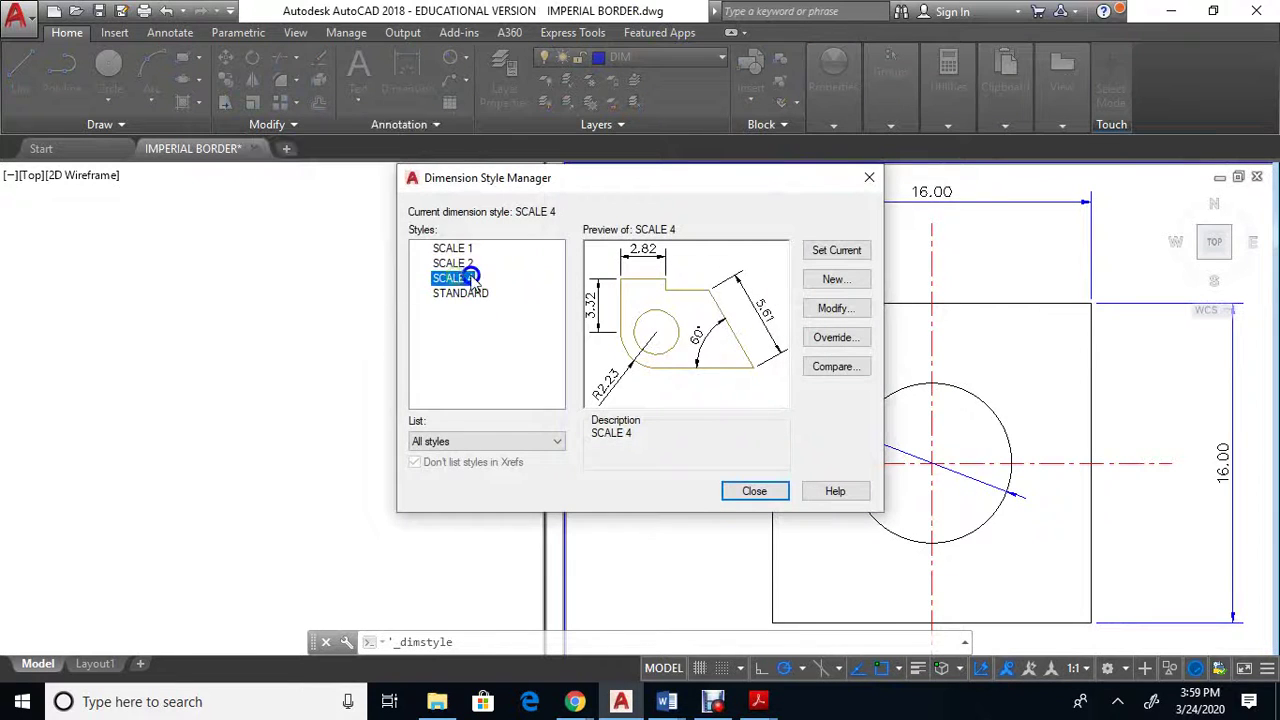
{"action": "left_click", "coordinate": [833, 309]}
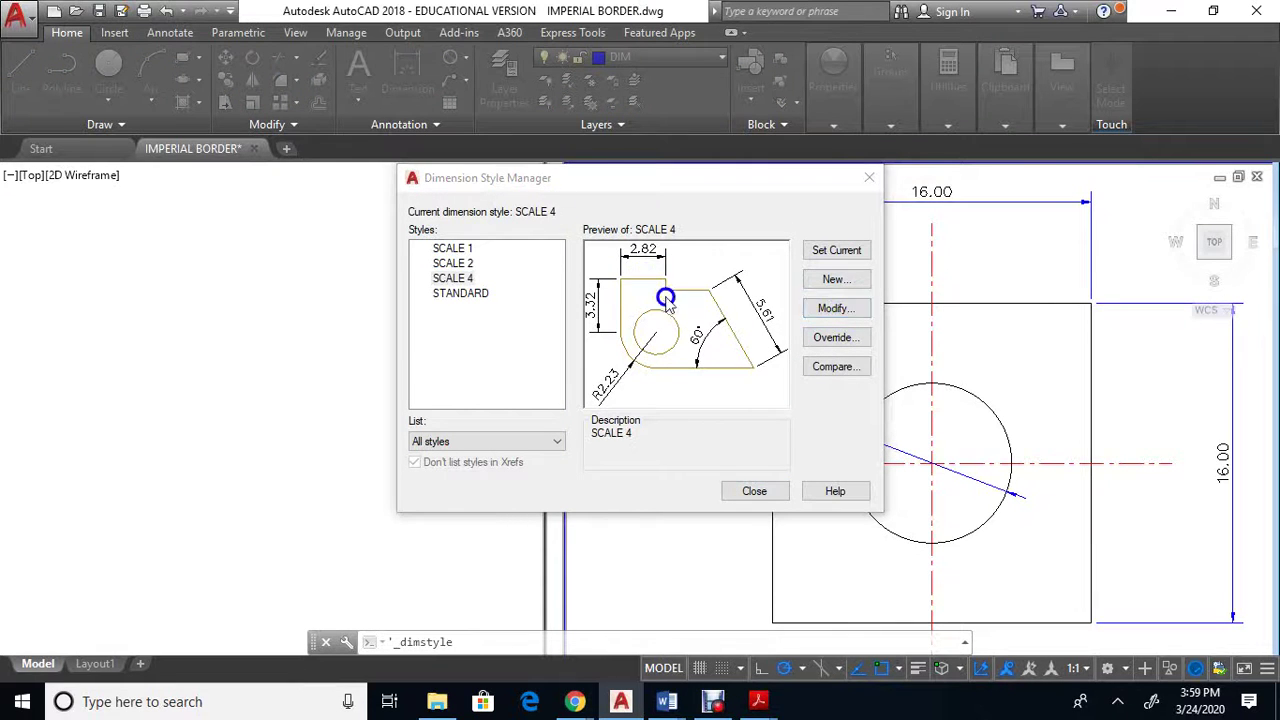
{"action": "left_click", "coordinate": [620, 146]}
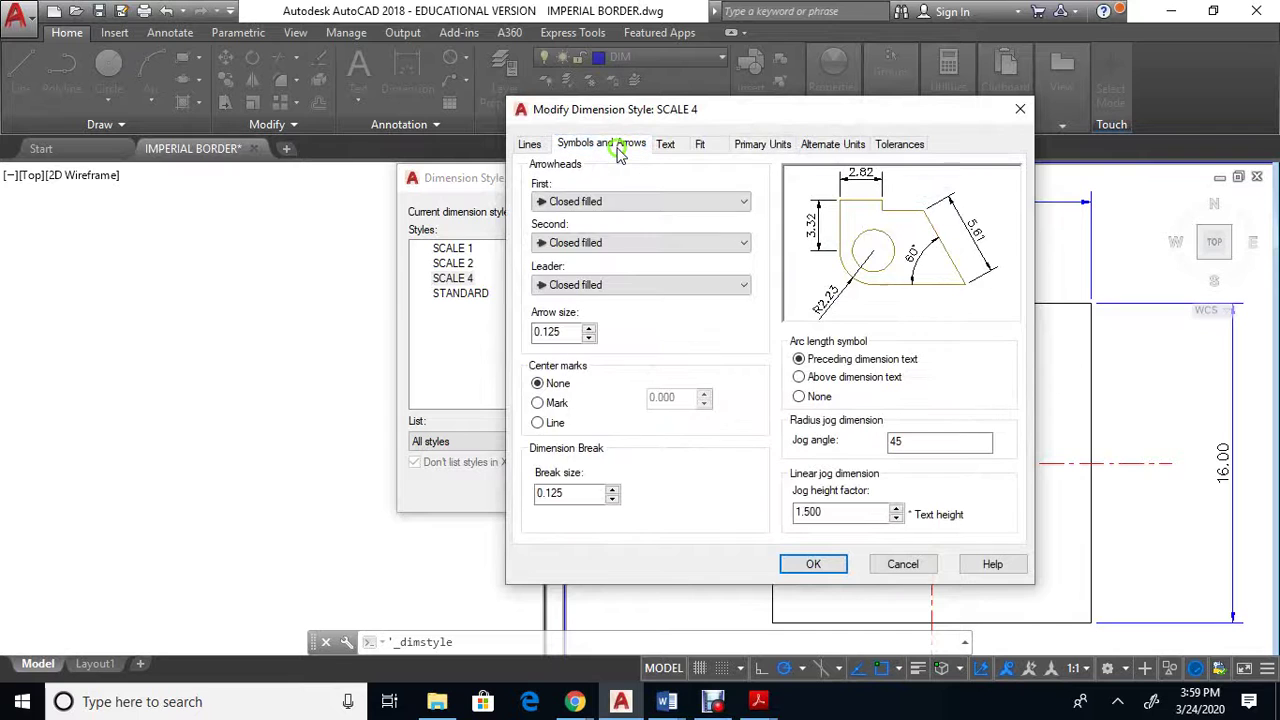
{"action": "left_click", "coordinate": [617, 203]}
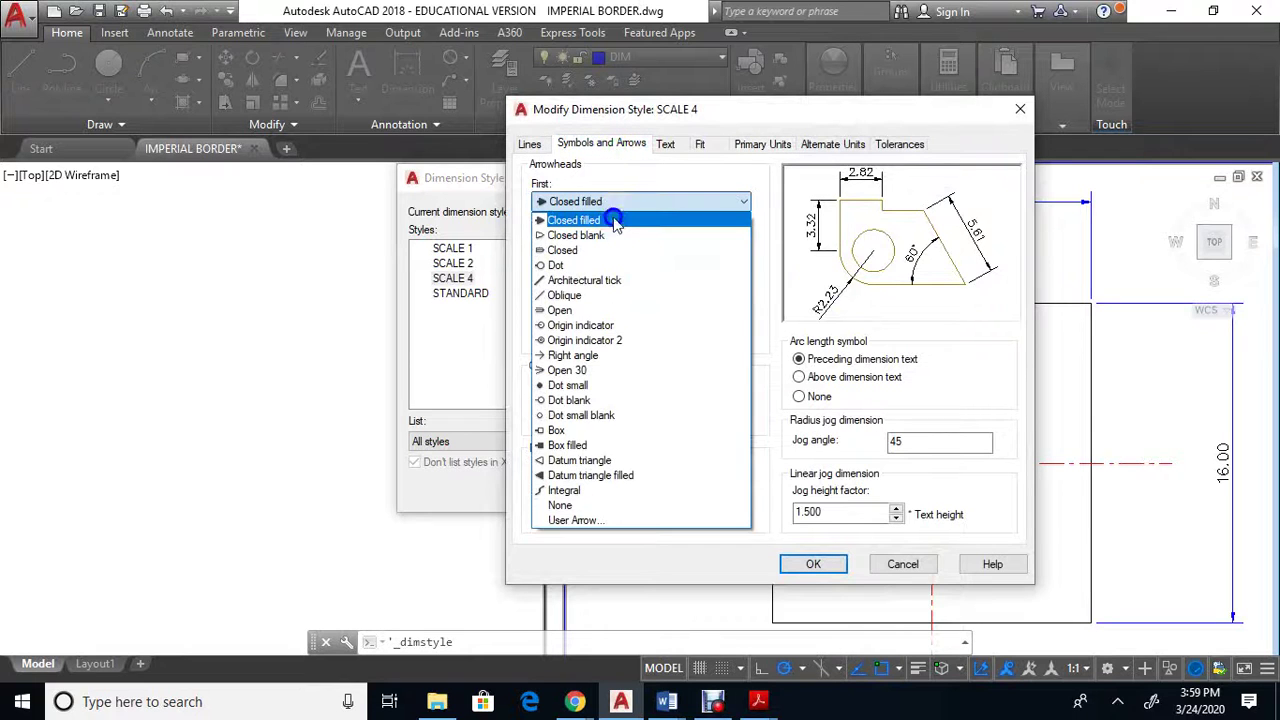
{"action": "left_click", "coordinate": [619, 281]}
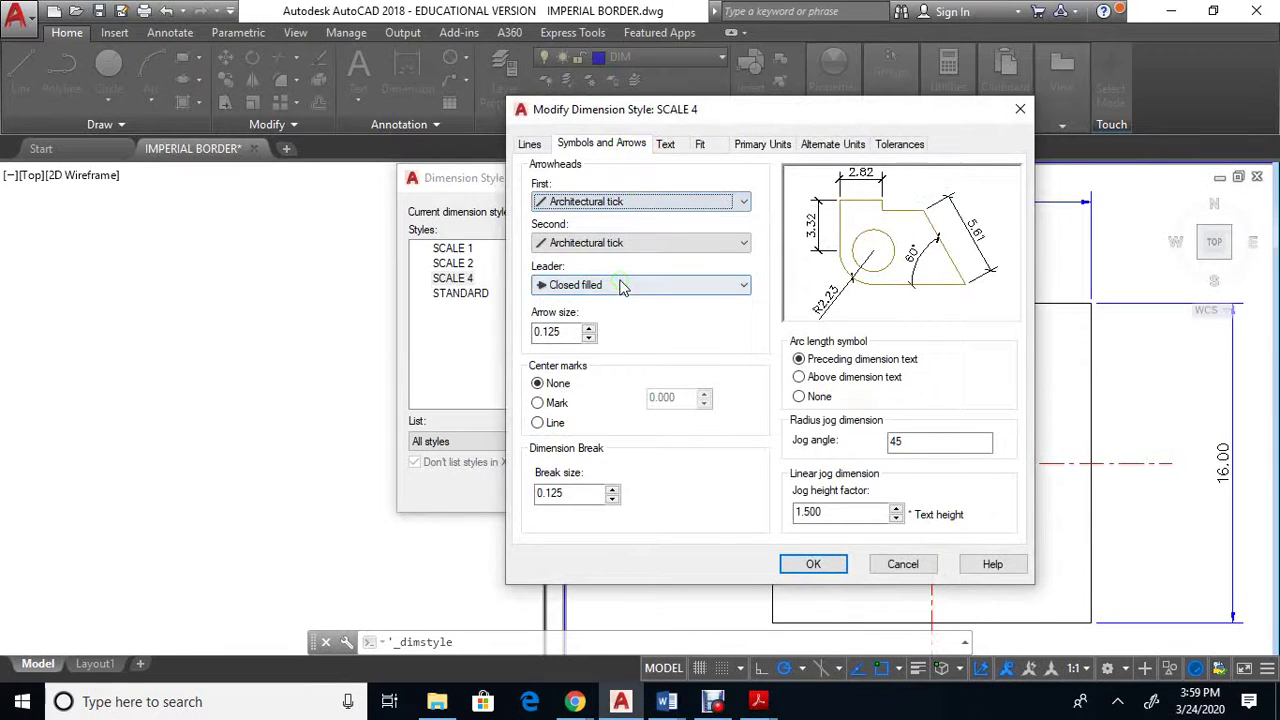
Set the SCALE 4 dimension style's linear unit format to Engineering and save the style changes.
{"action": "left_click", "coordinate": [750, 146]}
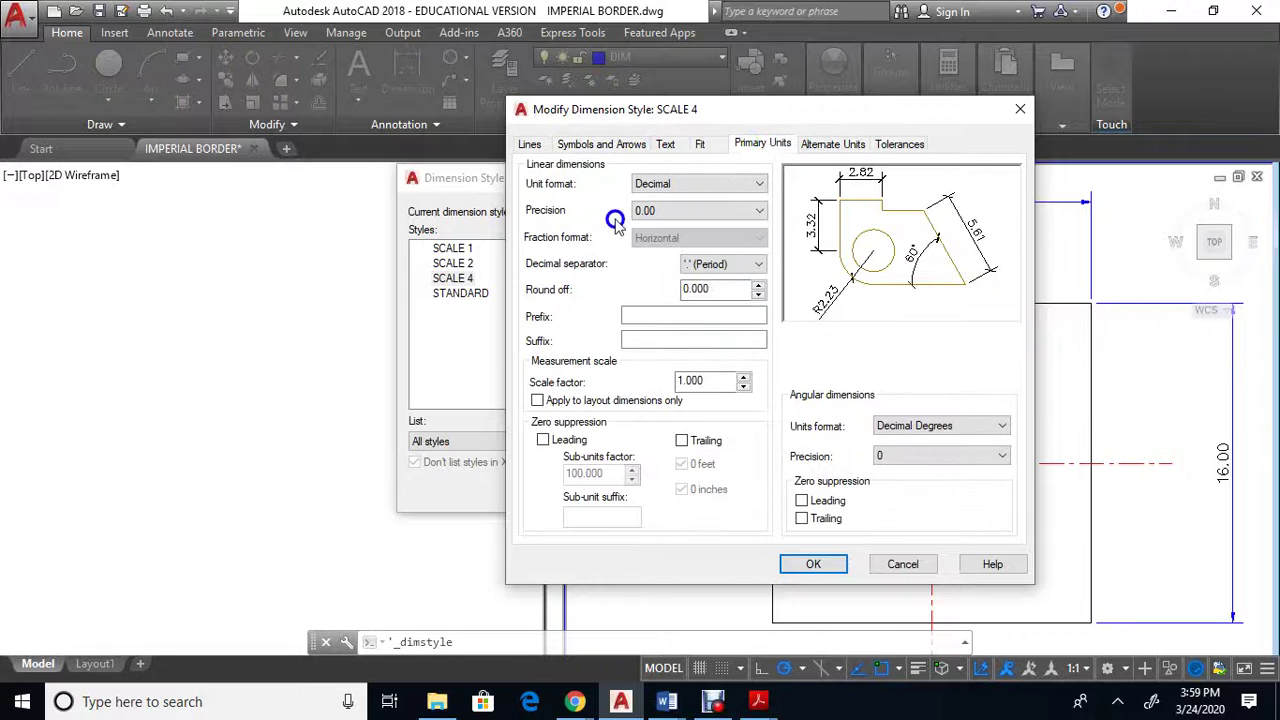
{"action": "left_click", "coordinate": [692, 196]}
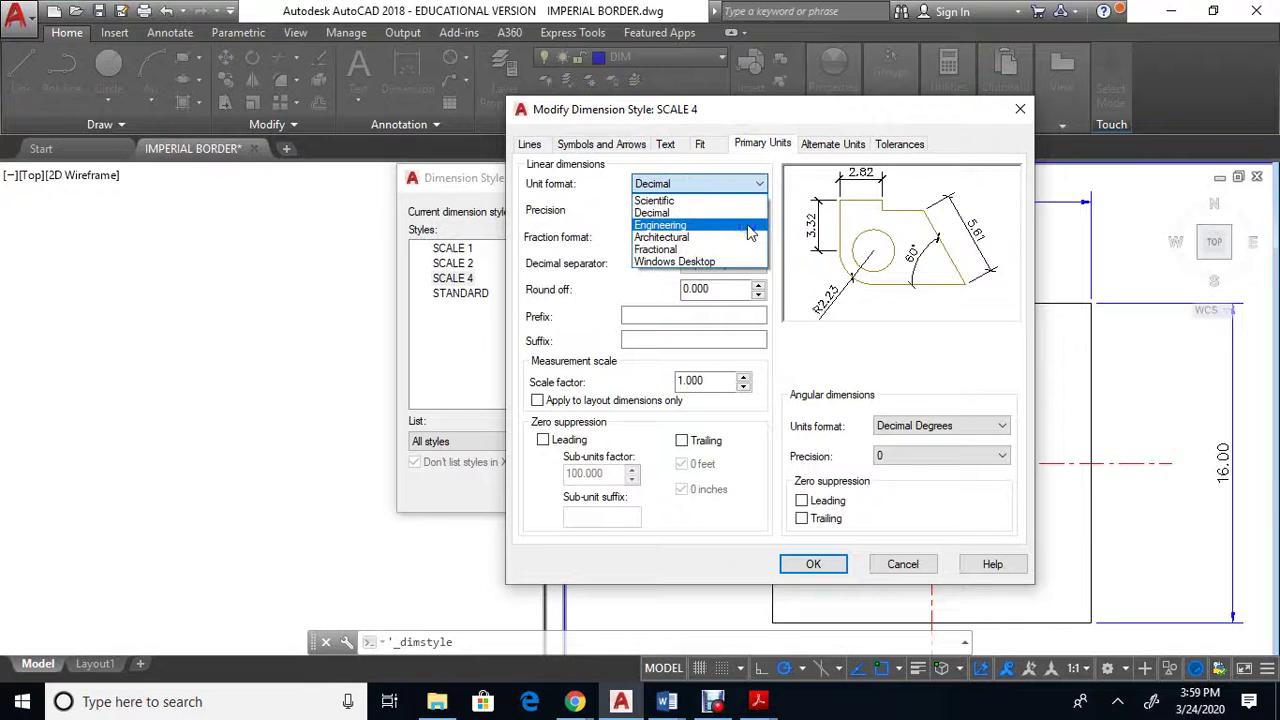
{"action": "left_click", "coordinate": [700, 225]}
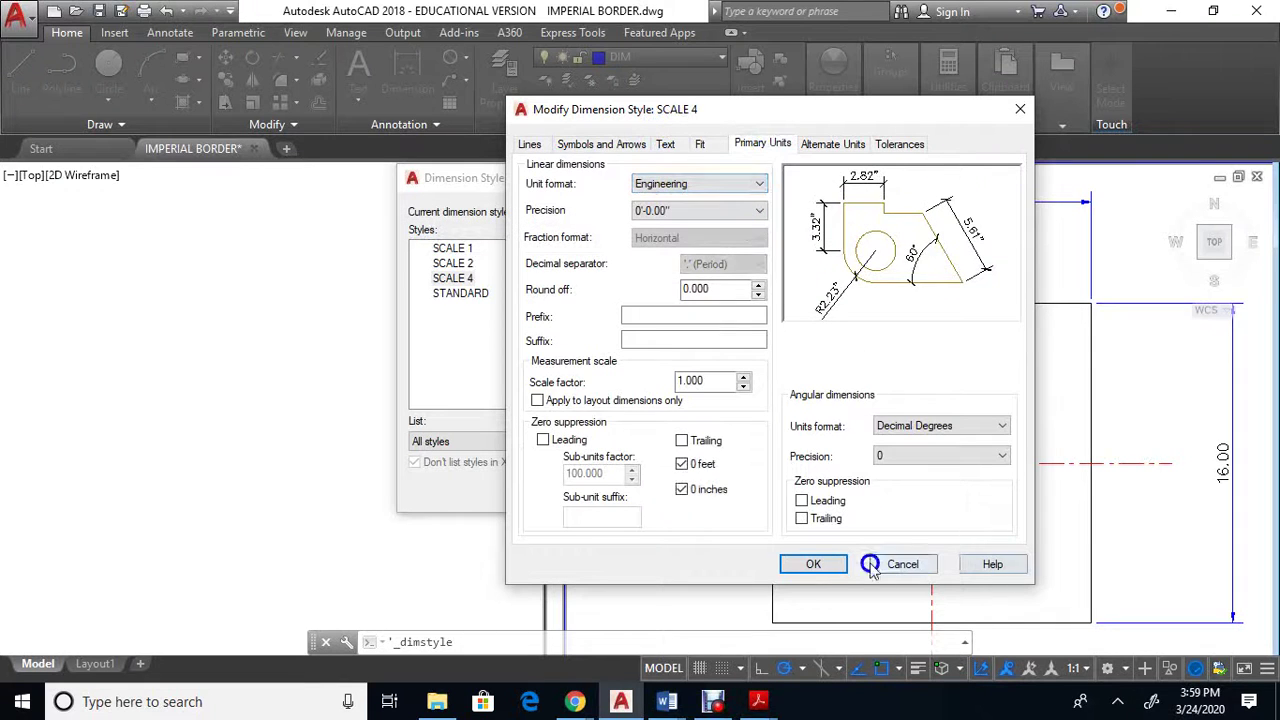
{"action": "left_click", "coordinate": [813, 564]}
{"action": "left_click", "coordinate": [760, 490]}
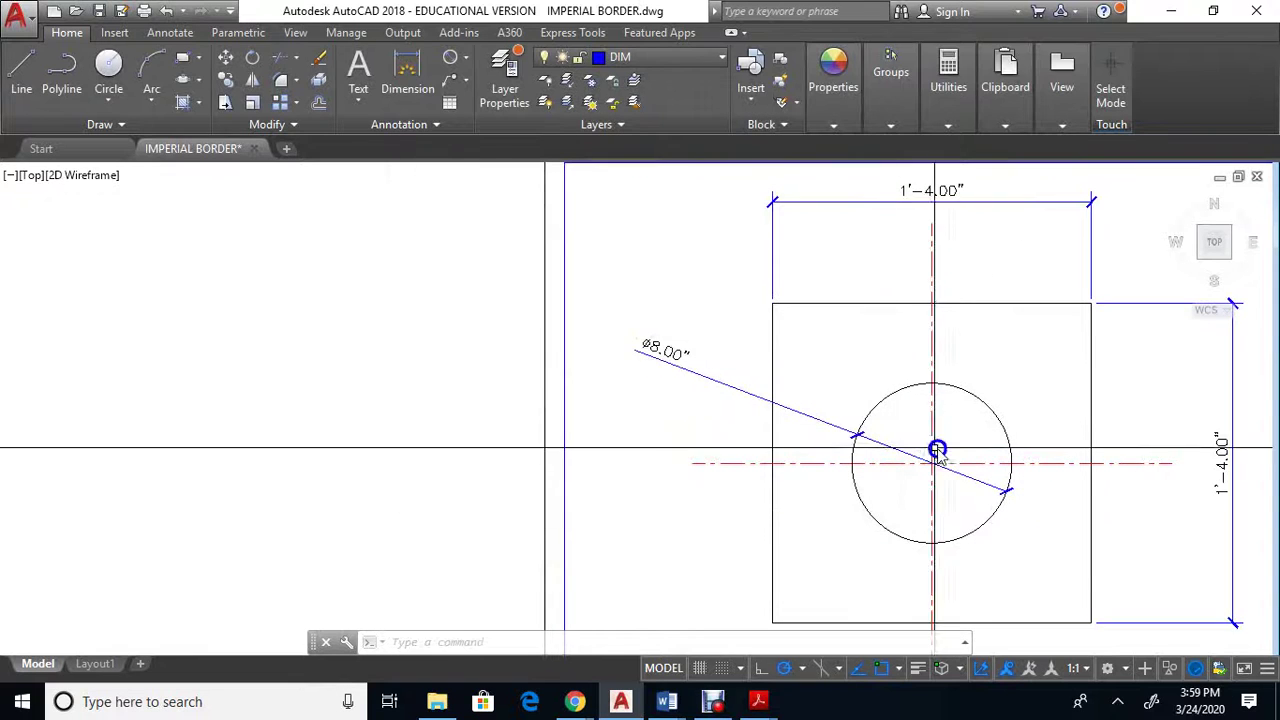
Examine the arrowheads and text of the width, height and diameter dimensions on the 1:4 sheet.
{"action": "scroll", "coordinate": [1000, 445], "scroll_direction": "down", "scroll_amount": 2}
{"action": "scroll", "coordinate": [1006, 440], "scroll_direction": "up", "scroll_amount": 4}
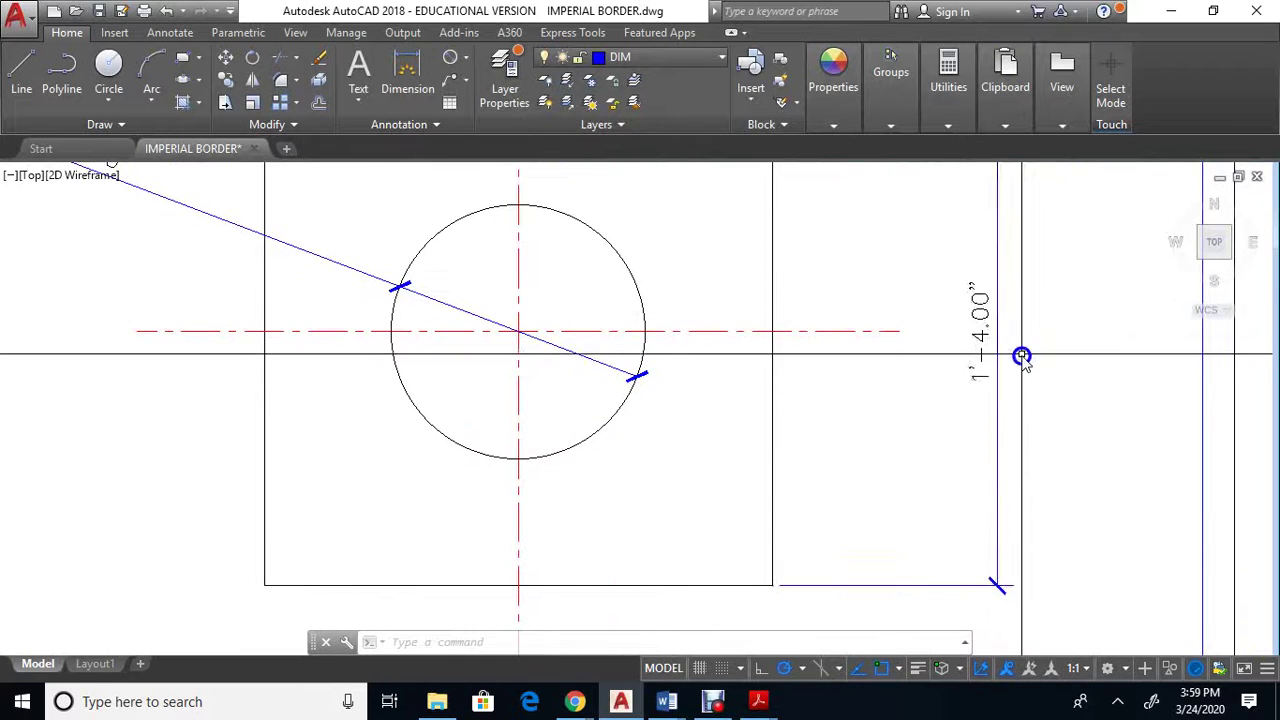
{"action": "scroll", "coordinate": [920, 334], "scroll_direction": "down", "scroll_amount": 4}
{"action": "middle_click_drag", "start_coordinate": [864, 314], "coordinate": [920, 420]}
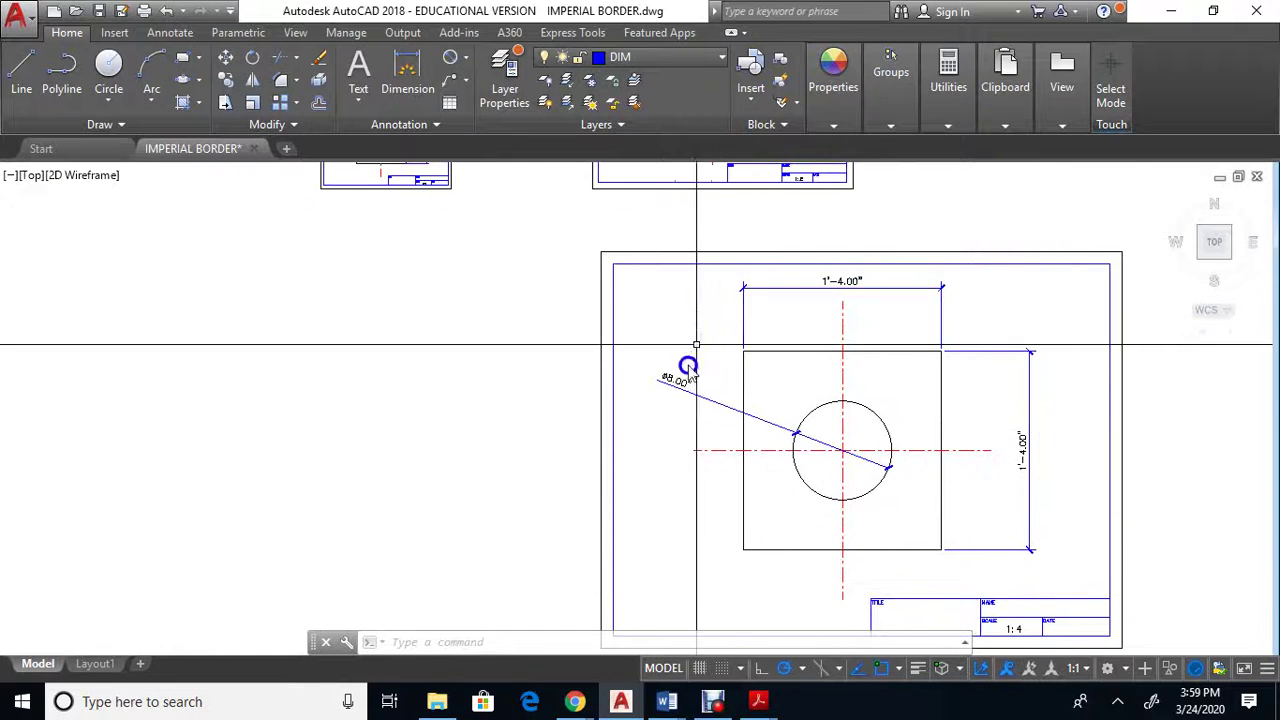
{"action": "scroll", "coordinate": [748, 420], "scroll_direction": "up", "scroll_amount": 2}
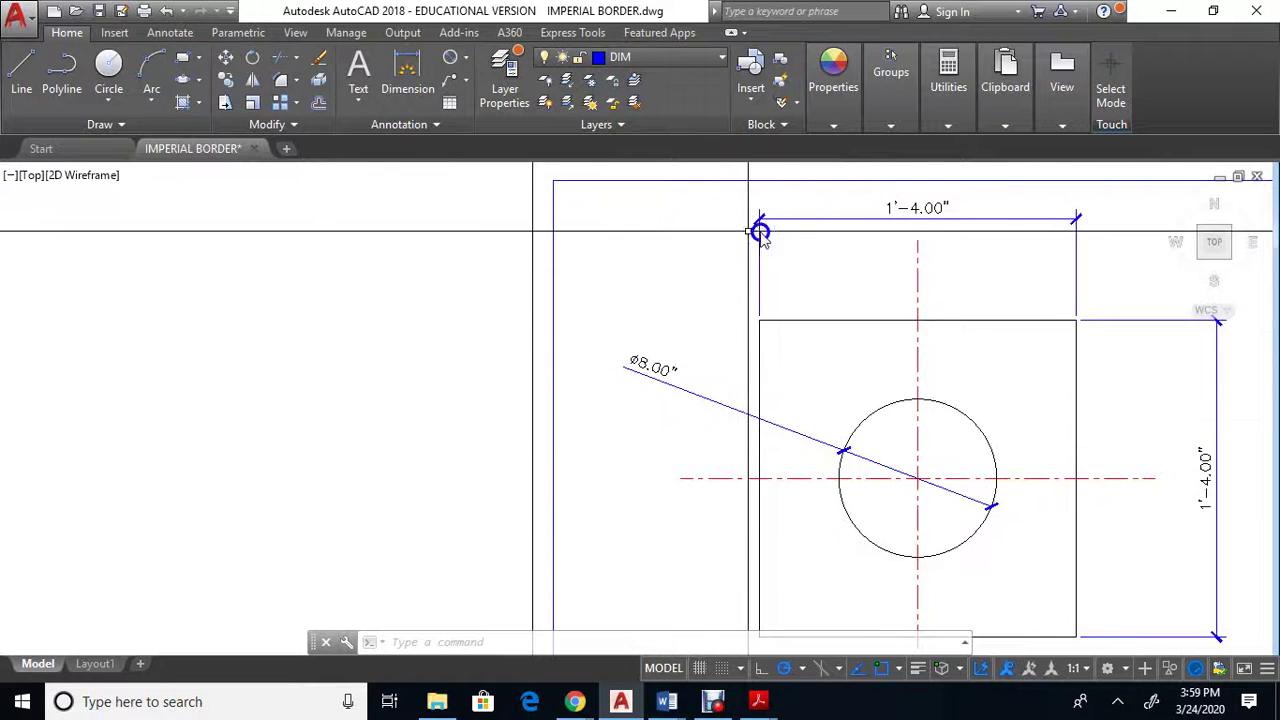
{"action": "scroll", "coordinate": [1085, 465], "scroll_direction": "down", "scroll_amount": 2}
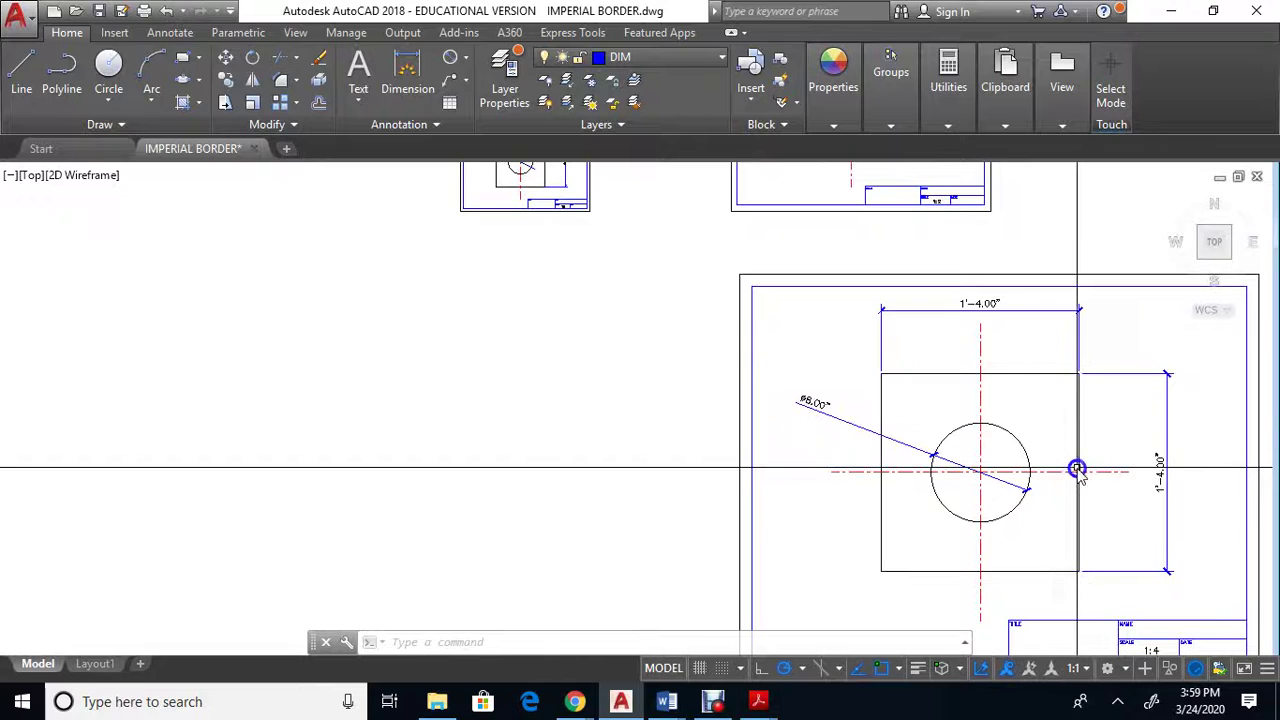